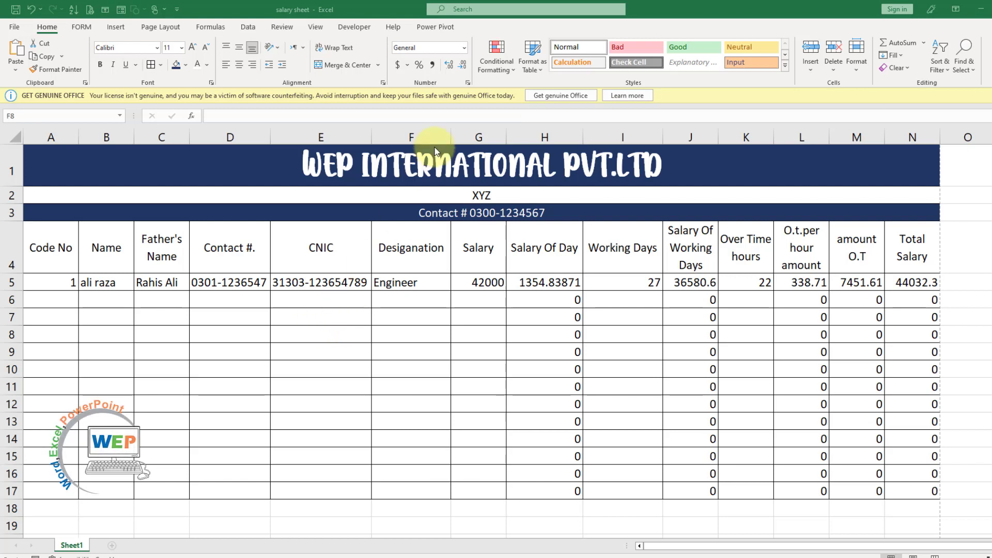
Check the per-day salary formula in H7 of the existing salary sheet
left_click(349, 345)
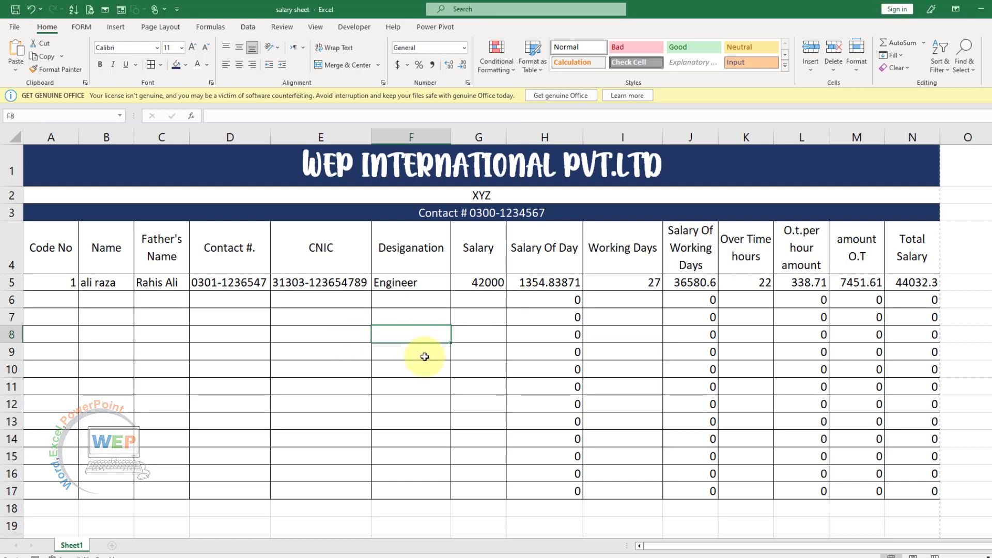
left_click(578, 320)
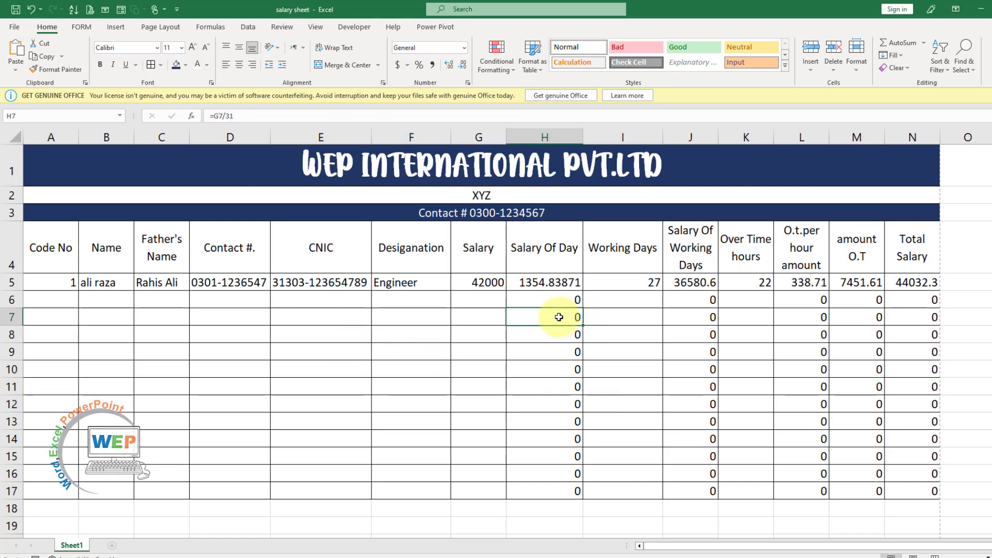
left_click(618, 331)
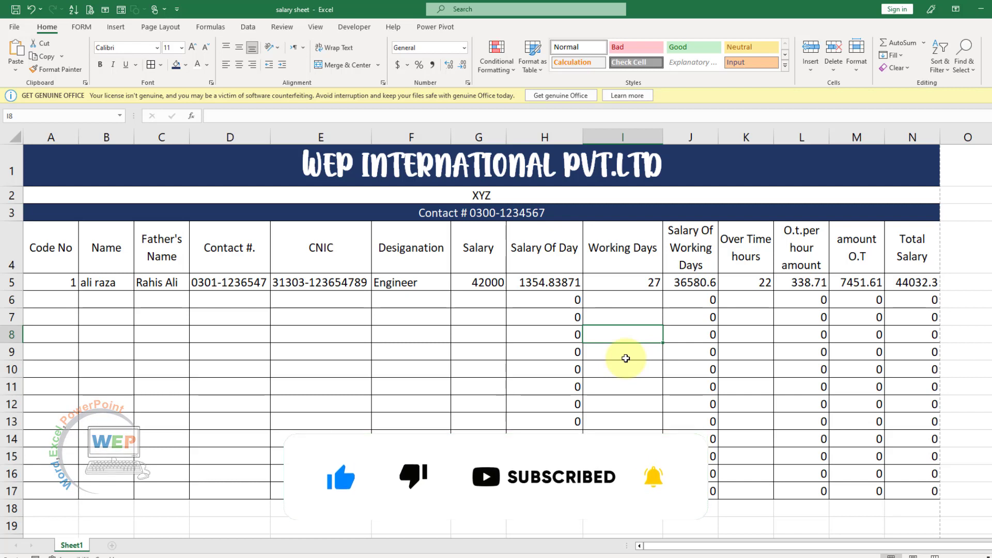
key("Left")
key("Left")
key("Down")
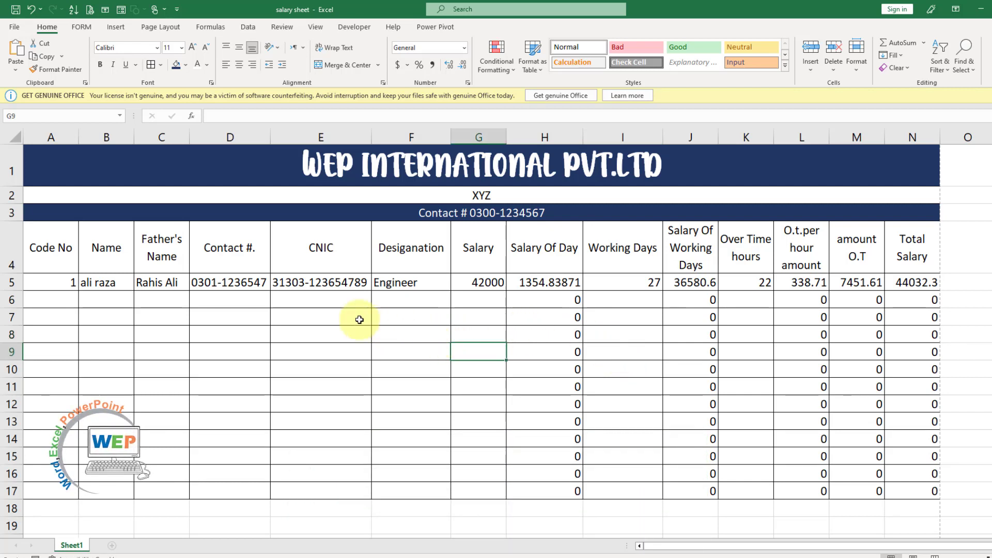
Create a new blank workbook, Book4, and select cell D4
left_click(15, 28)
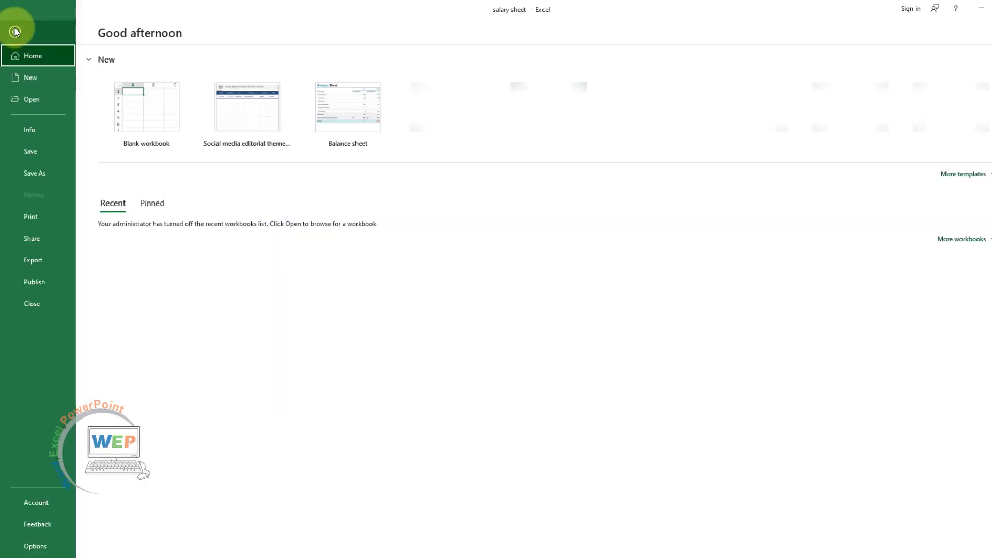
left_click(43, 80)
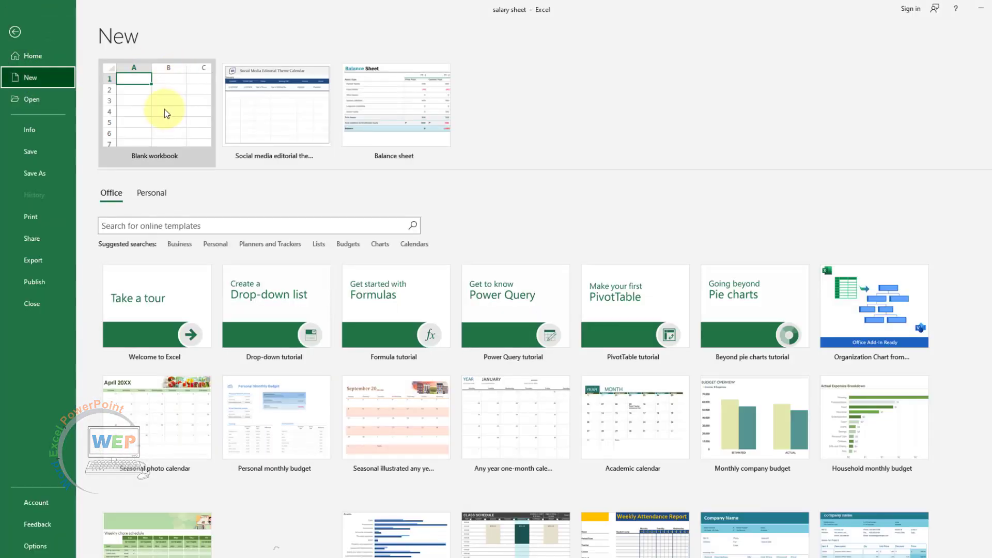
left_click(164, 109)
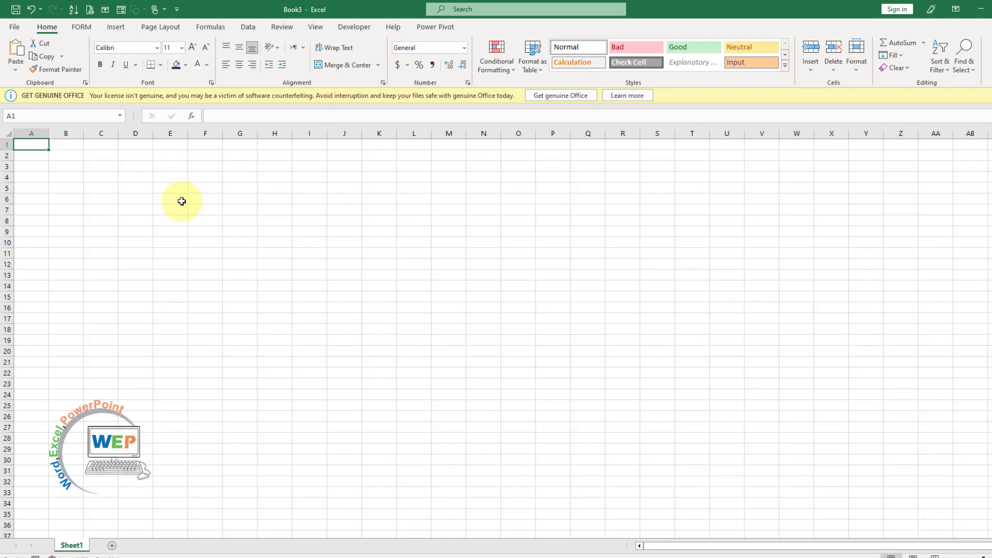
key("ctrl+n")
left_click(141, 175)
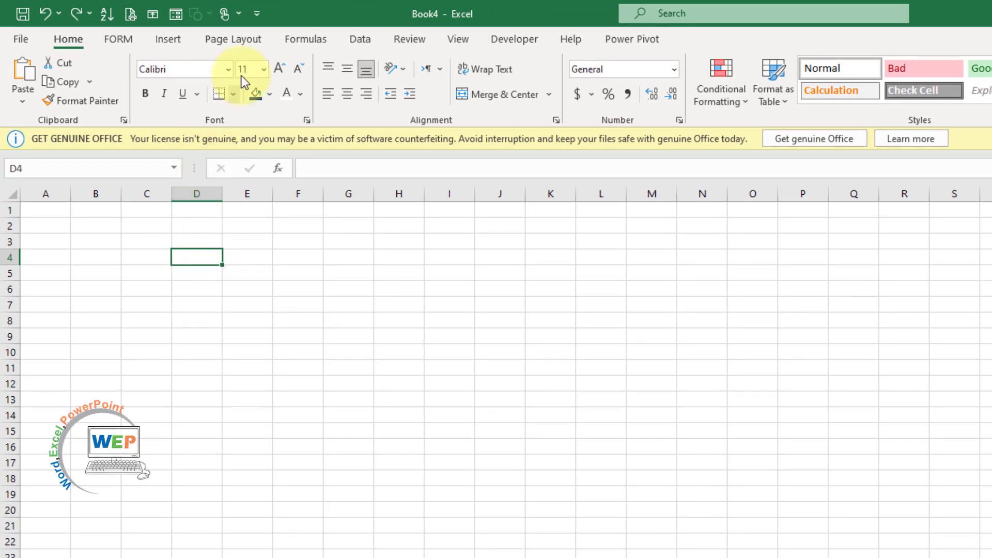
Apply Normal margins, landscape orientation and A4 paper size to Book4's page
left_click(249, 45)
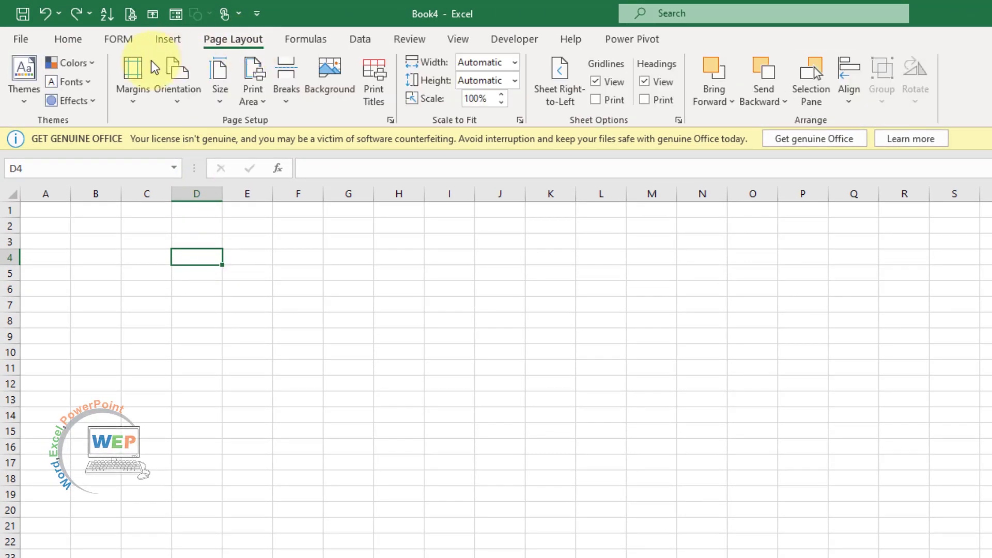
left_click(126, 105)
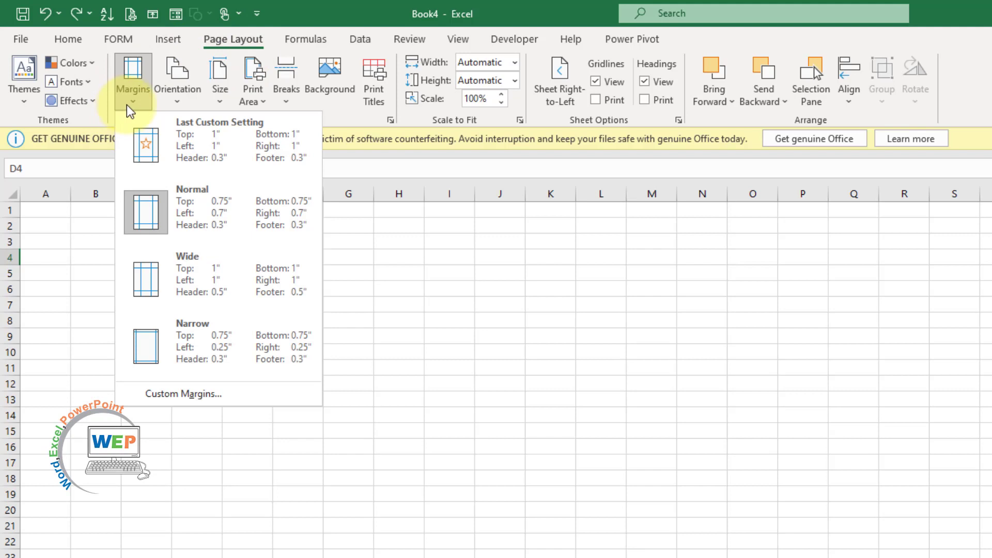
left_click(204, 222)
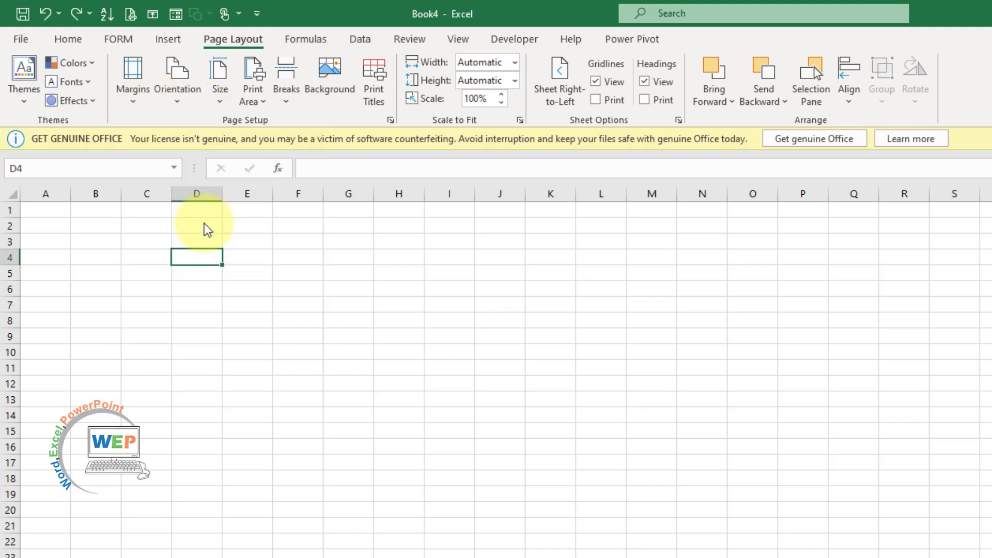
left_click(180, 103)
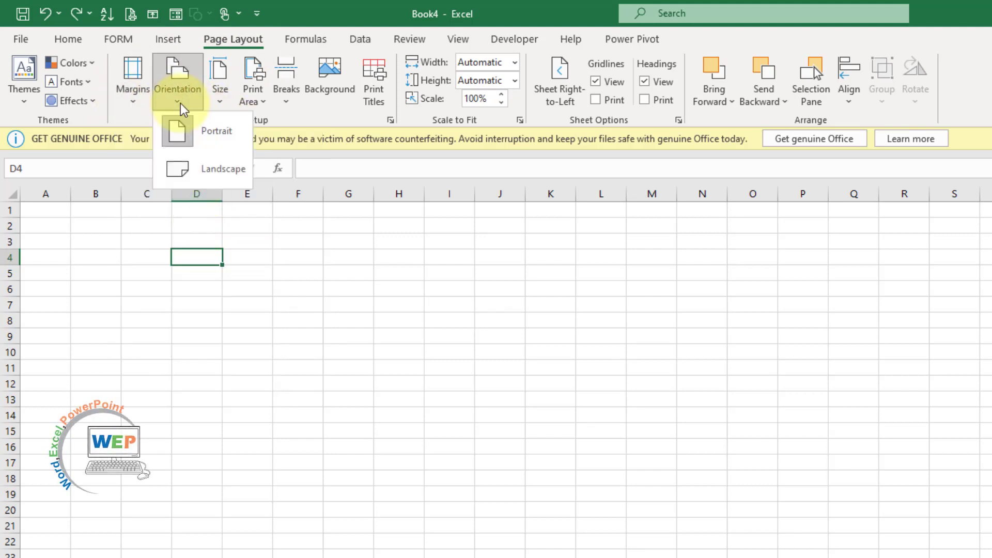
left_click(213, 170)
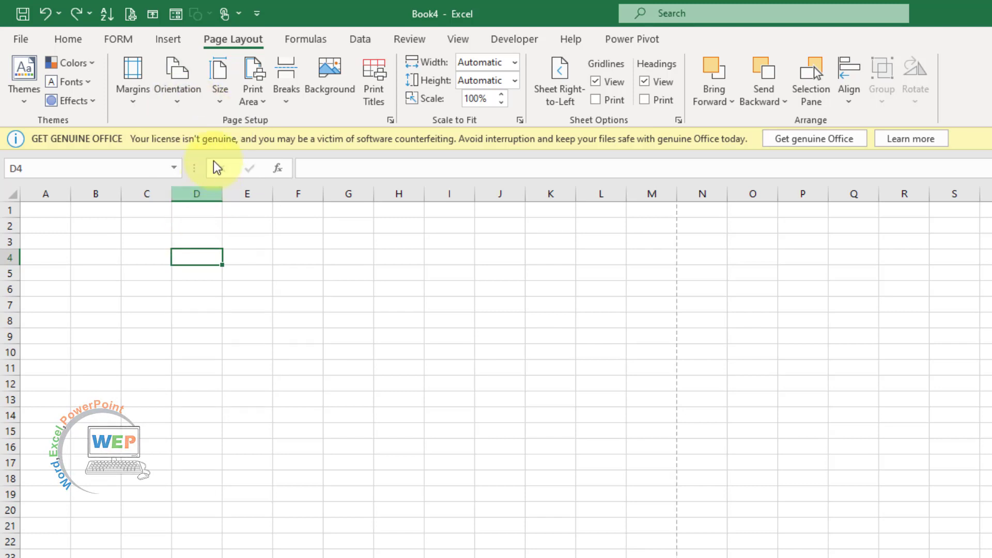
left_click(222, 95)
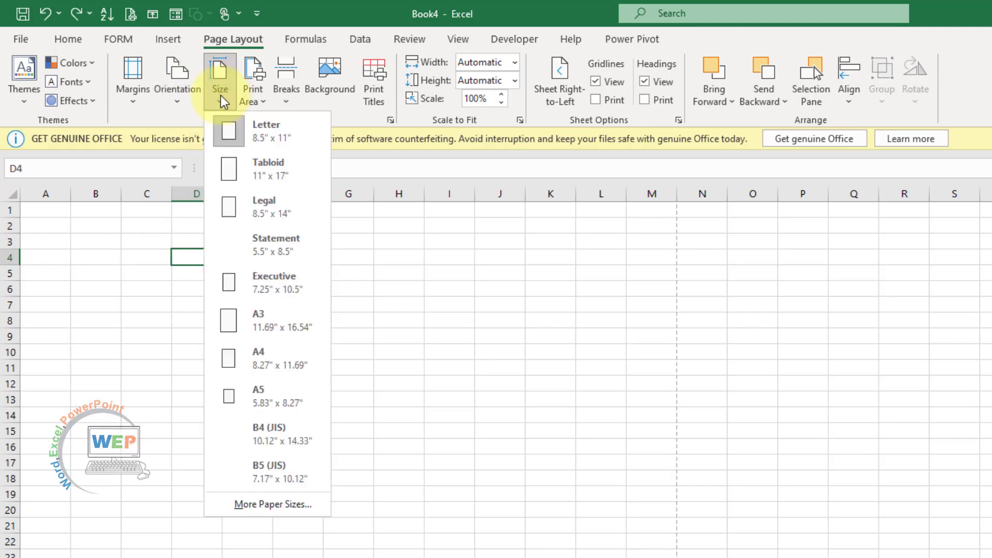
left_click(240, 359)
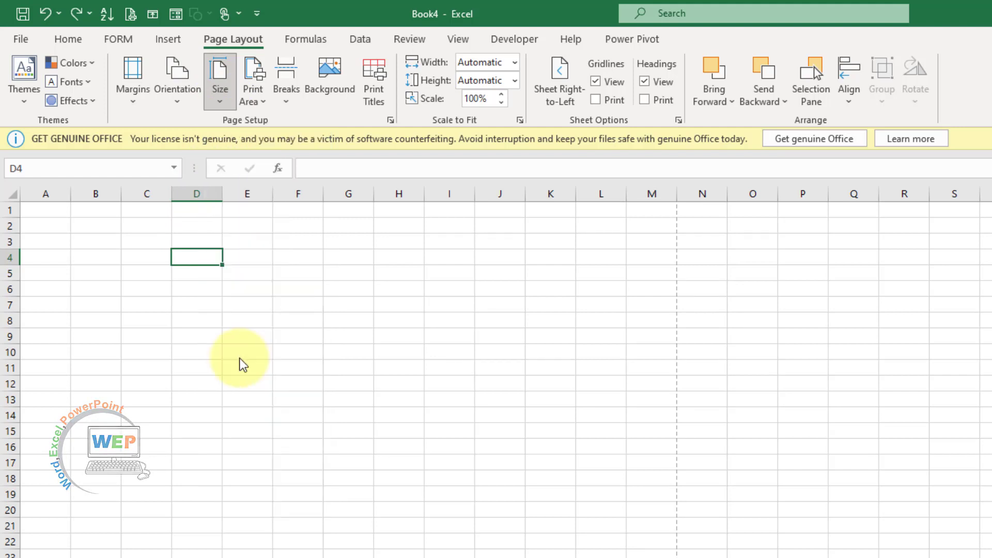
left_click(336, 368)
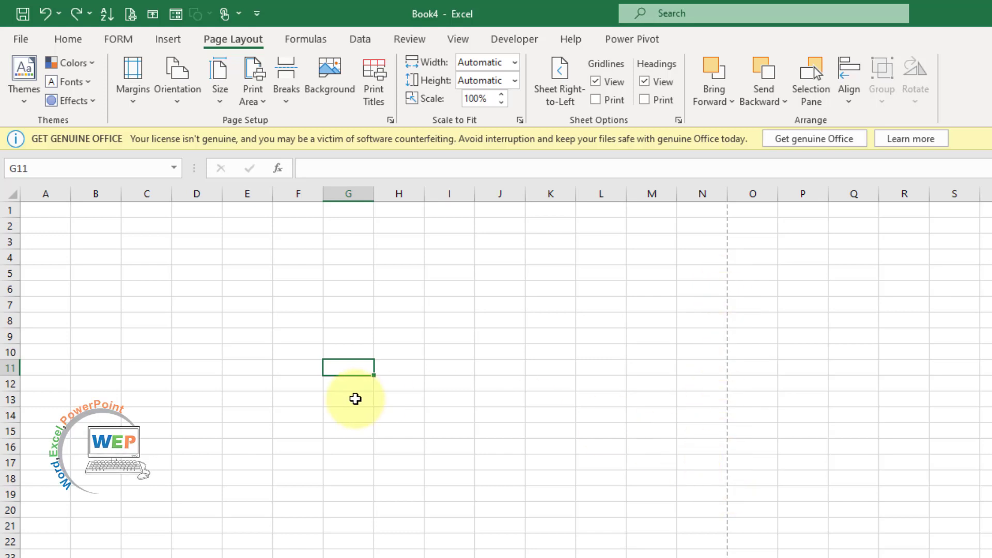
scroll(84, 249, "up", 3)
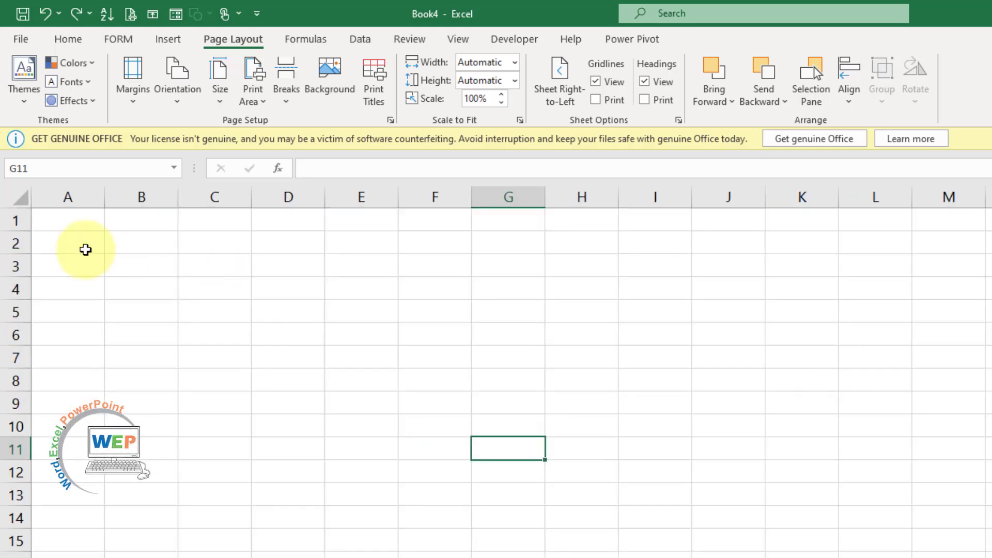
Enter WEP COMPUTER ACADEMY in A1, XYZ in A2 and the 'Contact #' phone-number line in A3
left_click(63, 222)
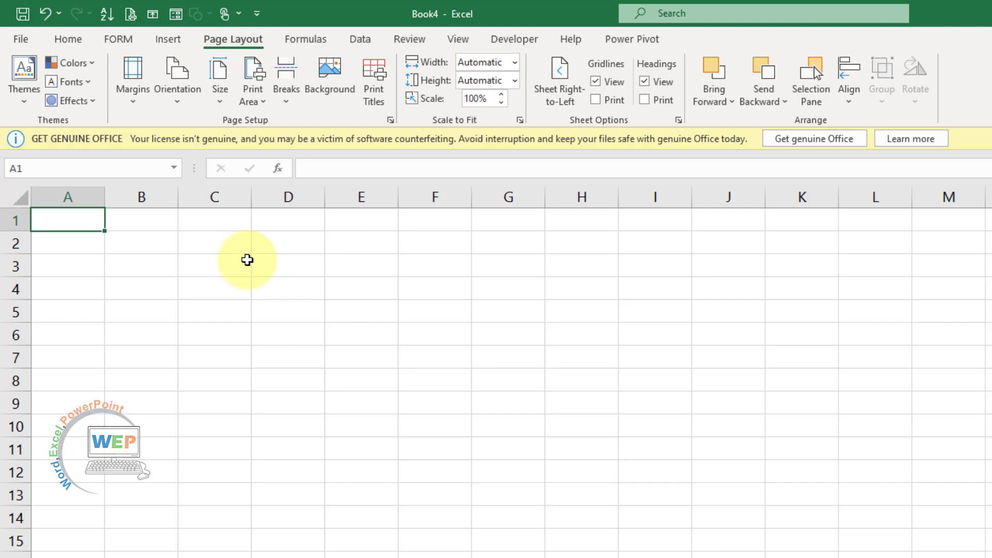
type("WEP COMPUTER ACADEMY")
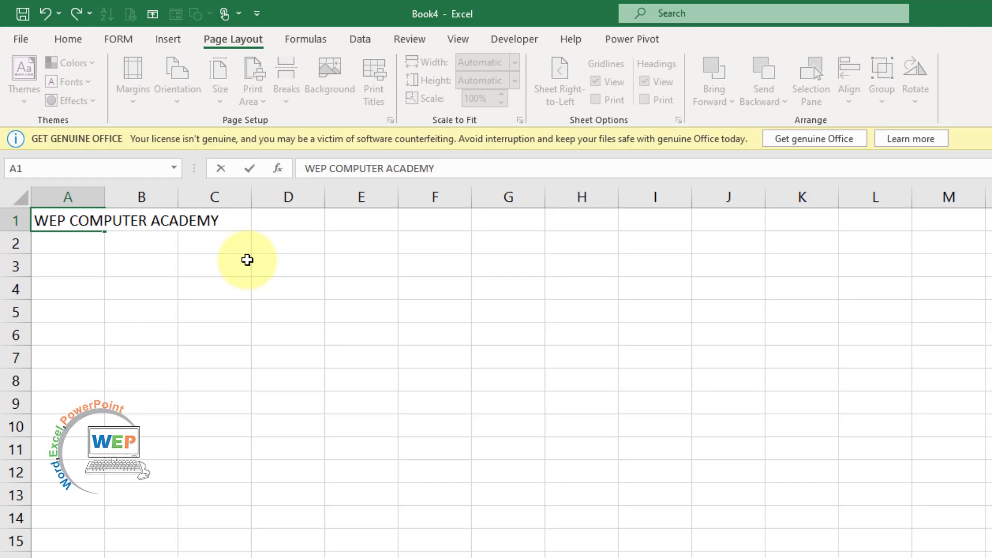
key("Return")
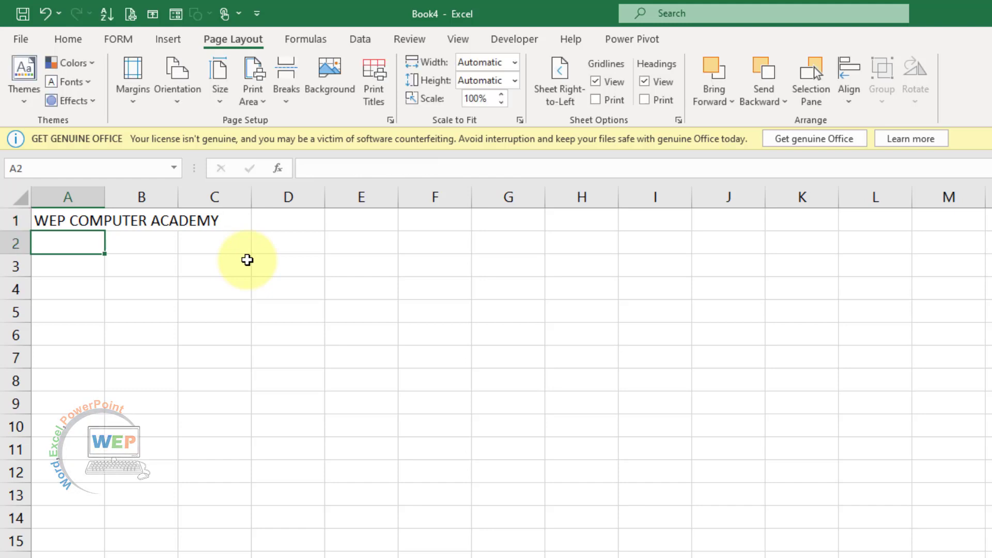
type("X")
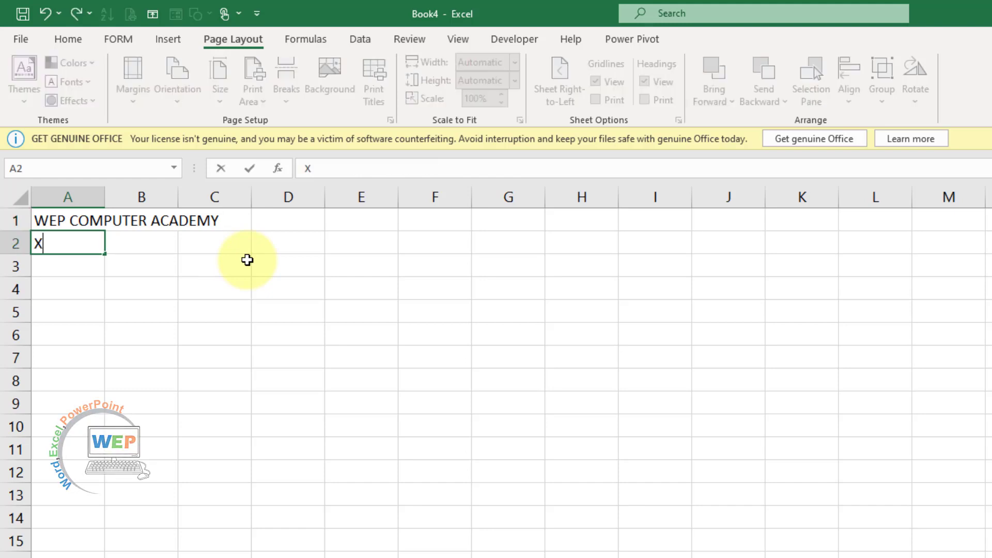
type("YZ")
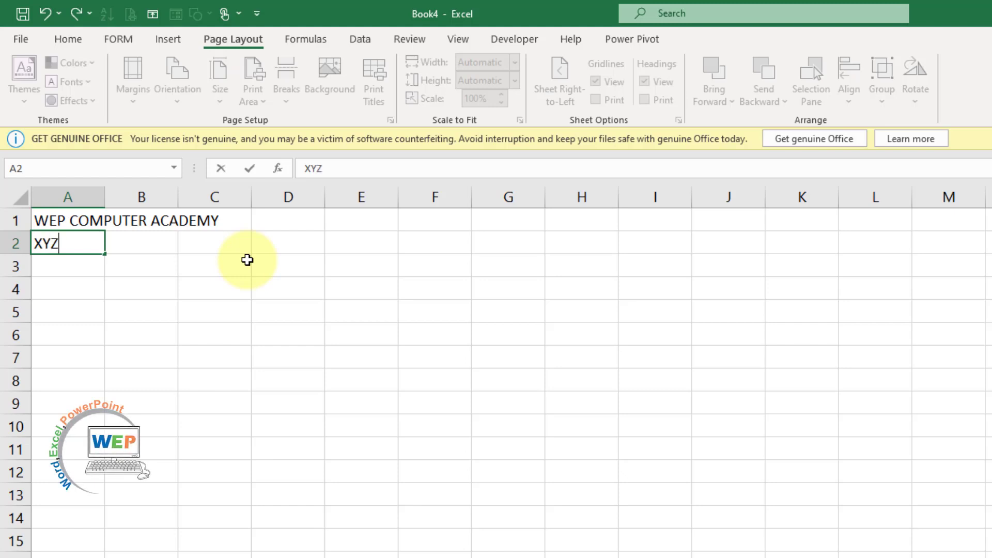
key("Return")
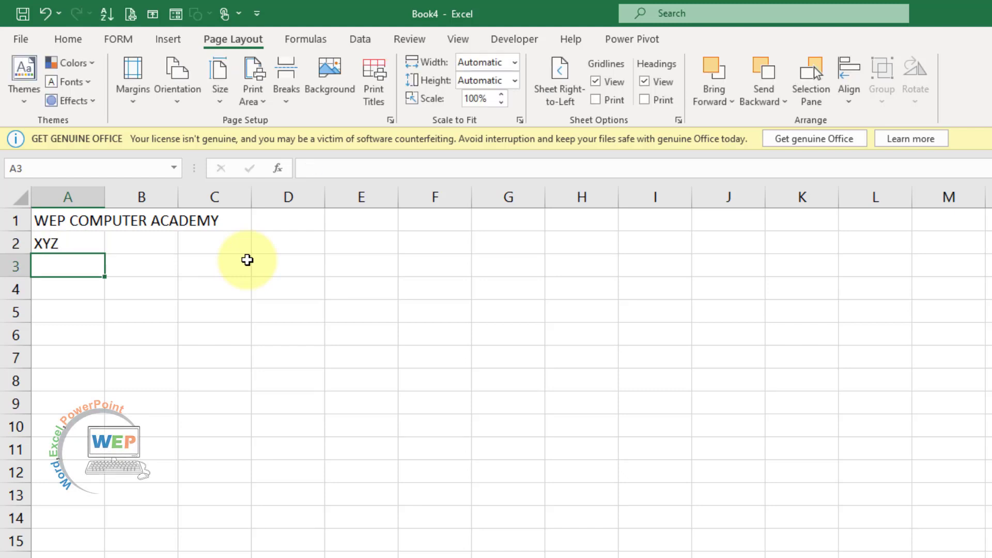
type("C")
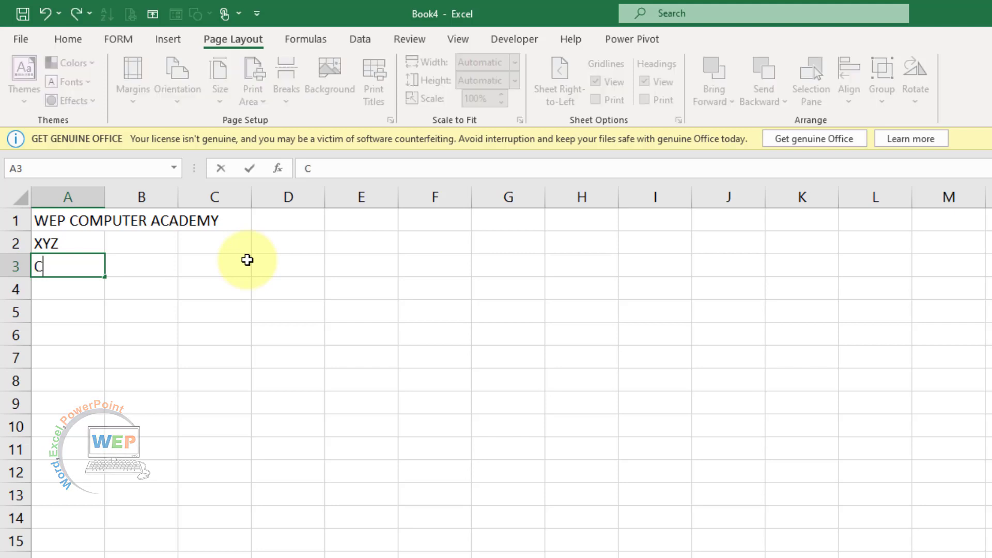
type("ontact ")
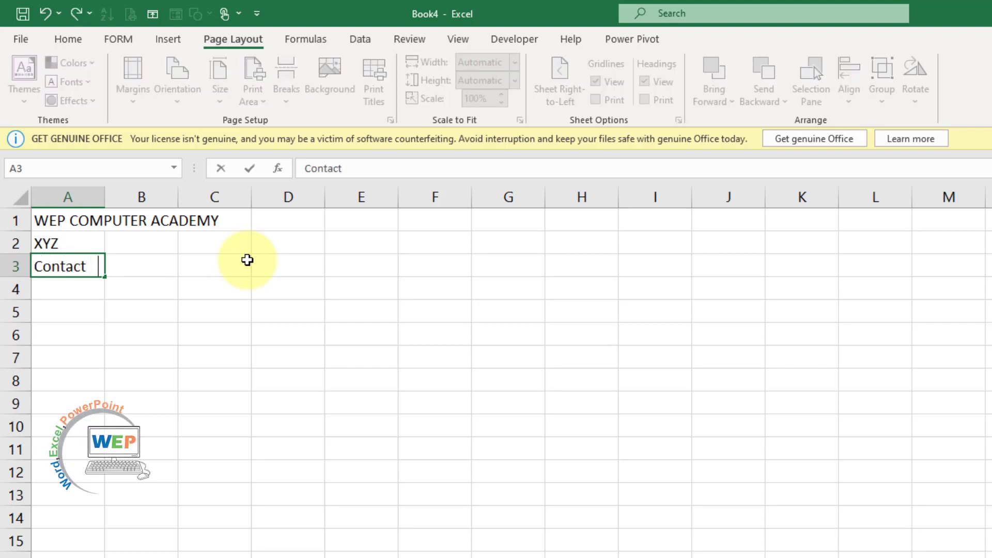
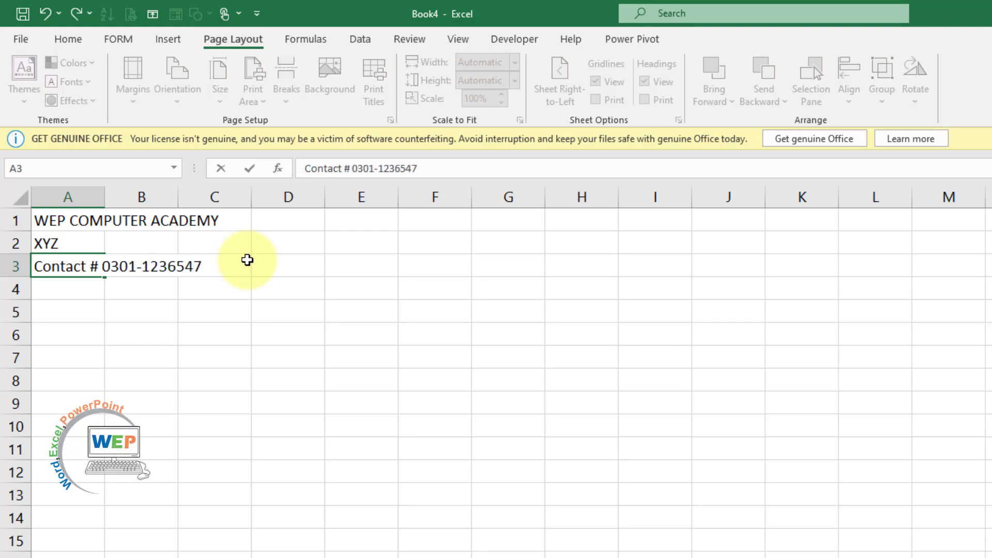
key("Return")
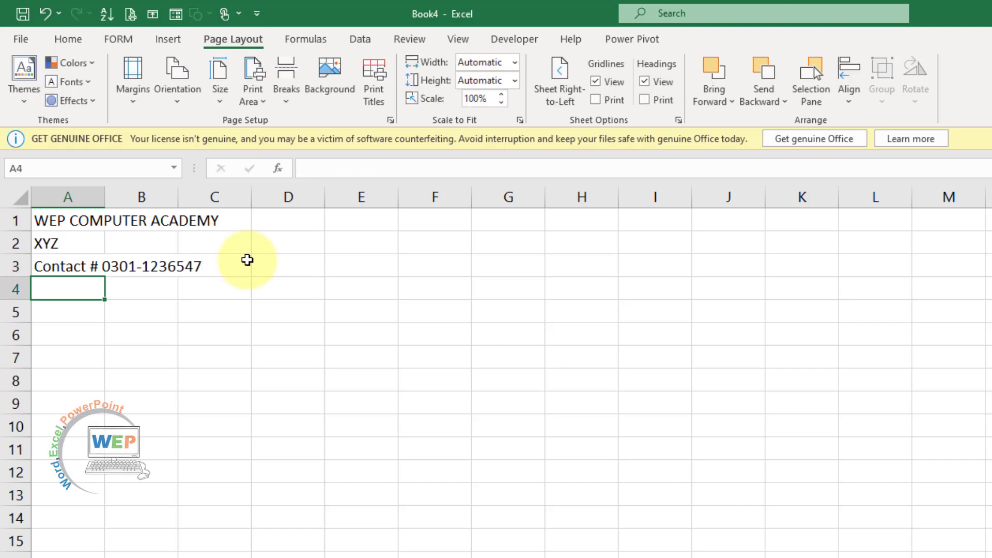
Type the row 4 headings Code no, Name, Father's name, Contact # and CNIC
type("Code ")
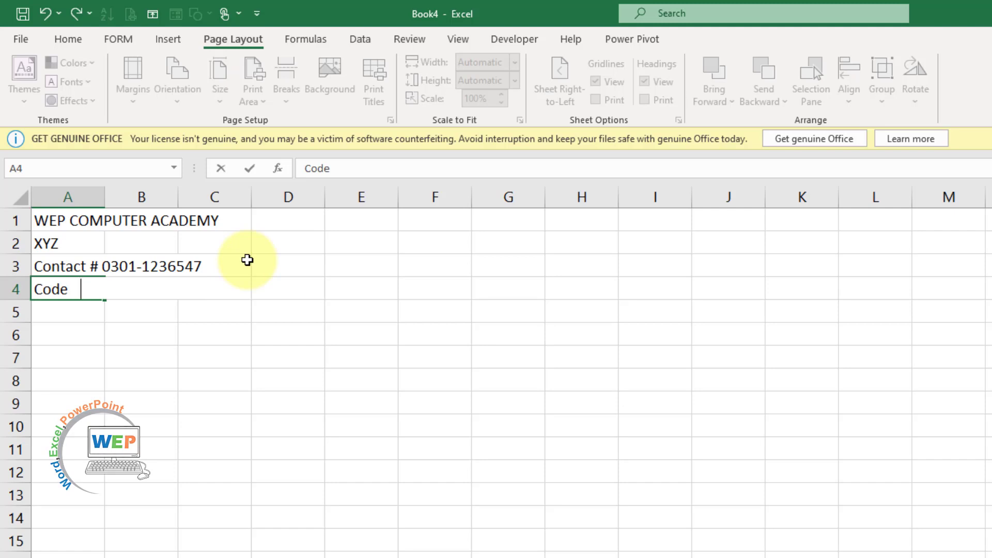
type("no")
key("Tab")
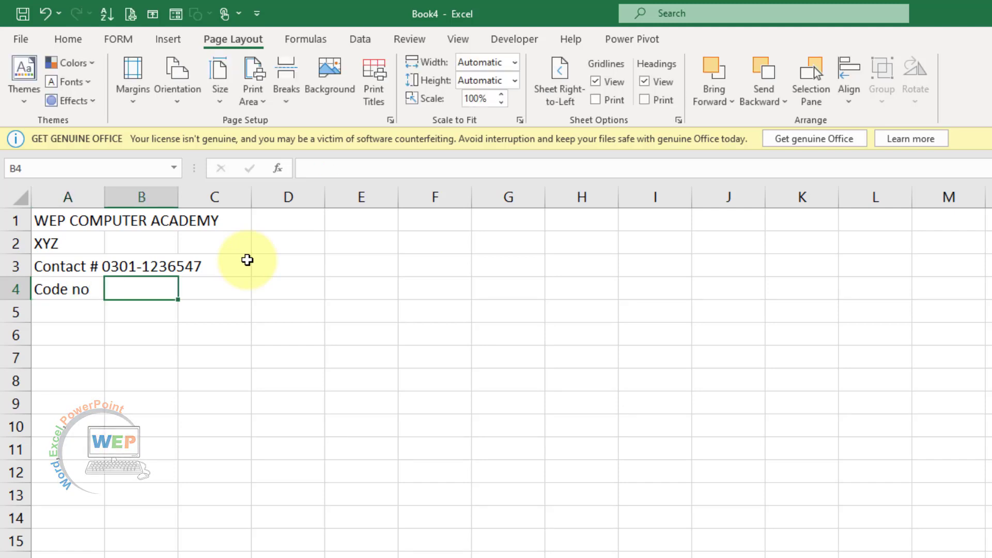
type("nam")
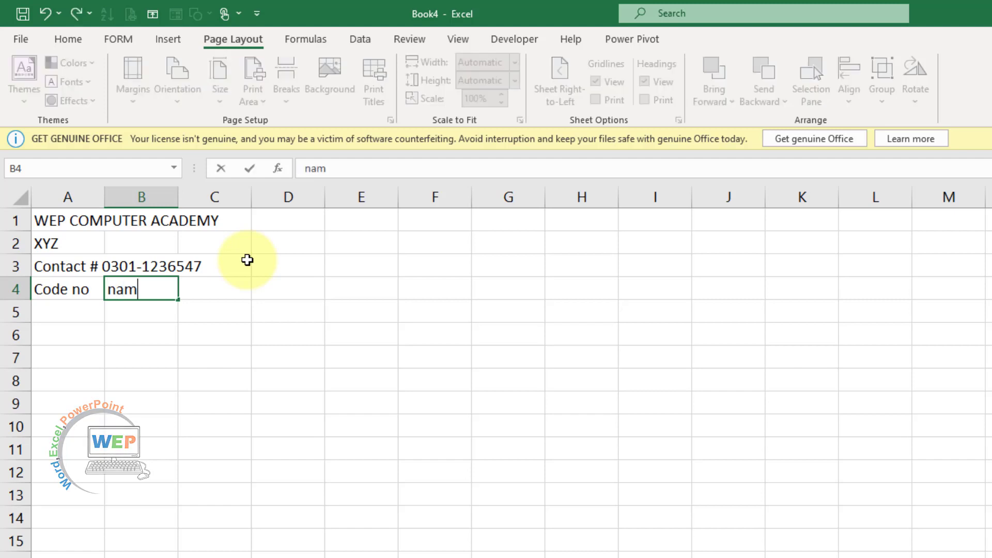
key("BackSpace")
key("BackSpace")
key("BackSpace")
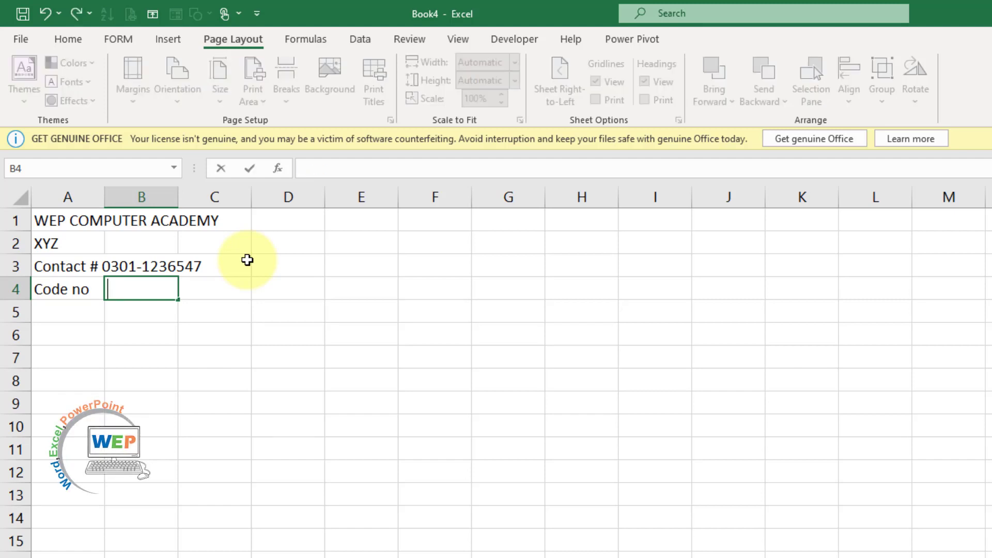
type("Name")
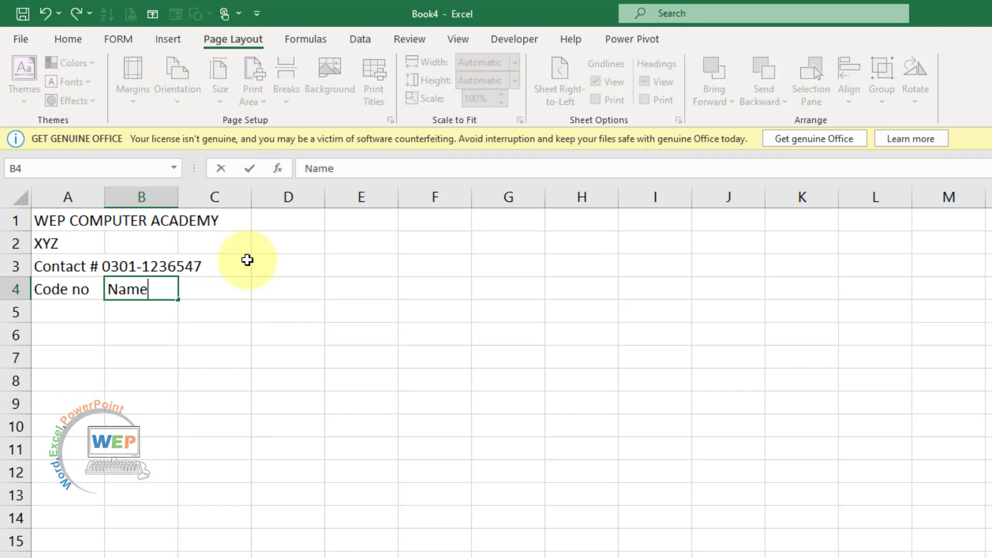
key("Tab")
type("Far")
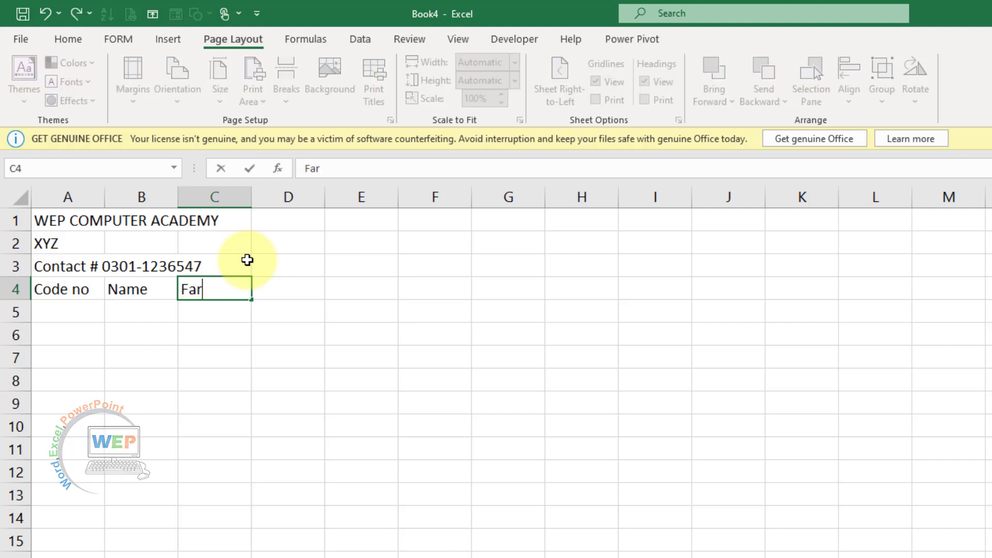
key("BackSpace")
type("t")
key("BackSpace")
type("her'")
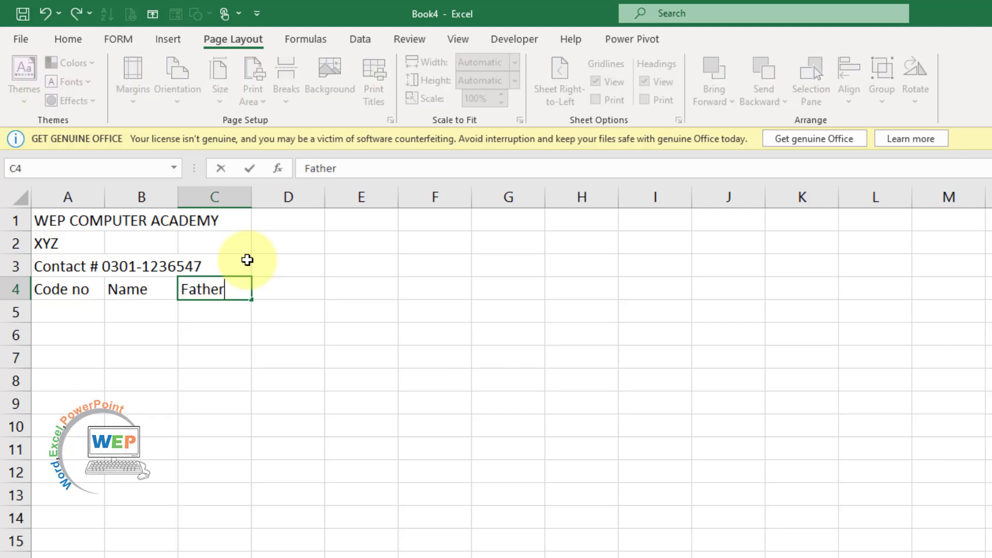
type("s name")
key("Tab")
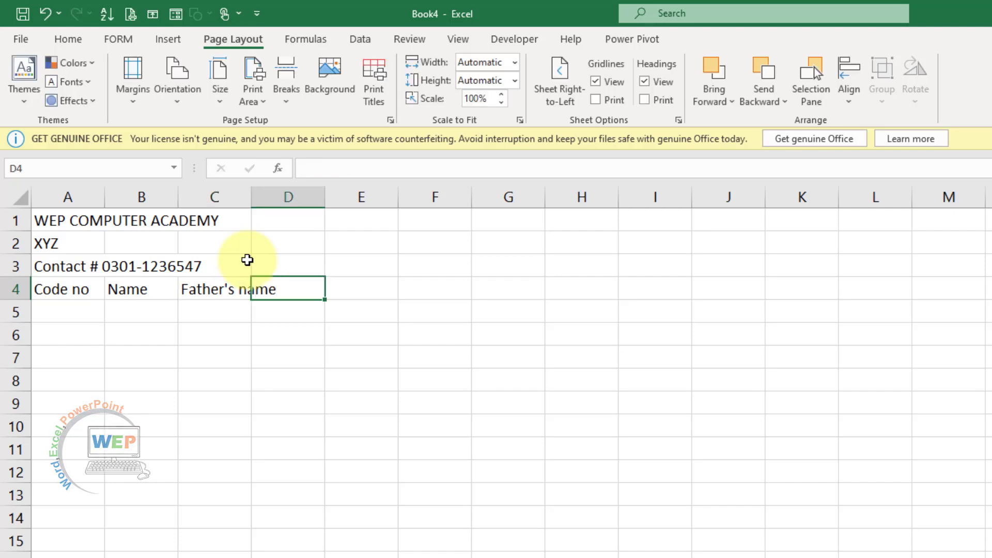
type("C")
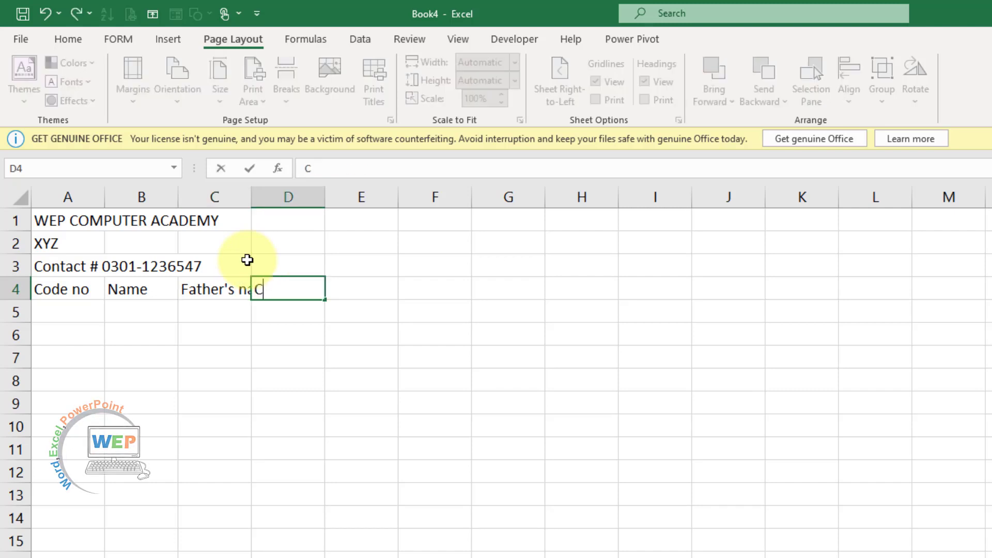
type("ontac")
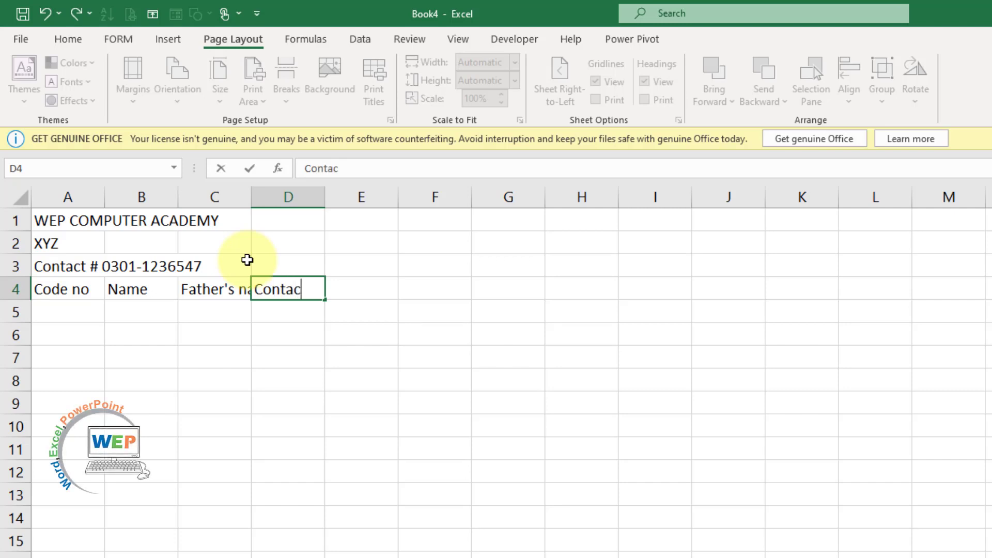
type("t #")
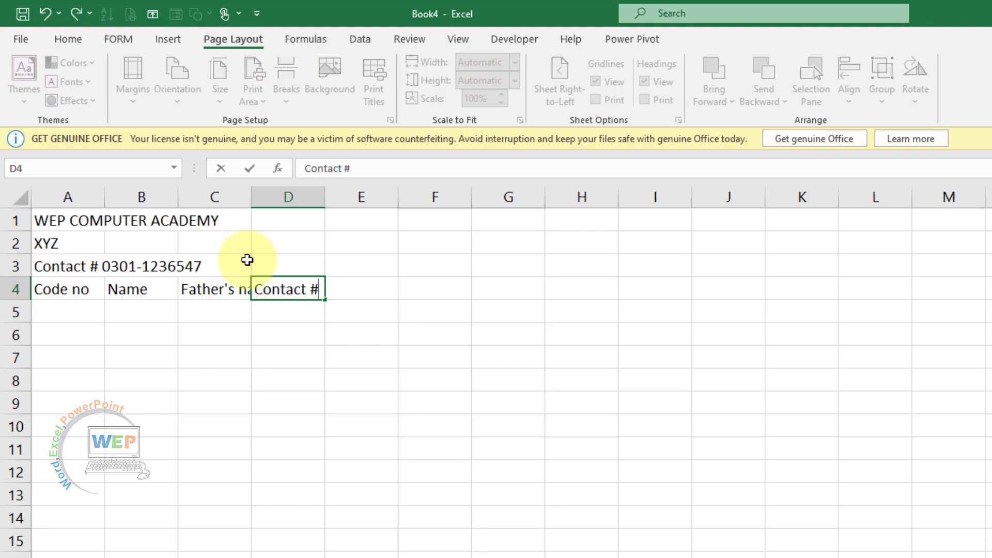
key("Tab")
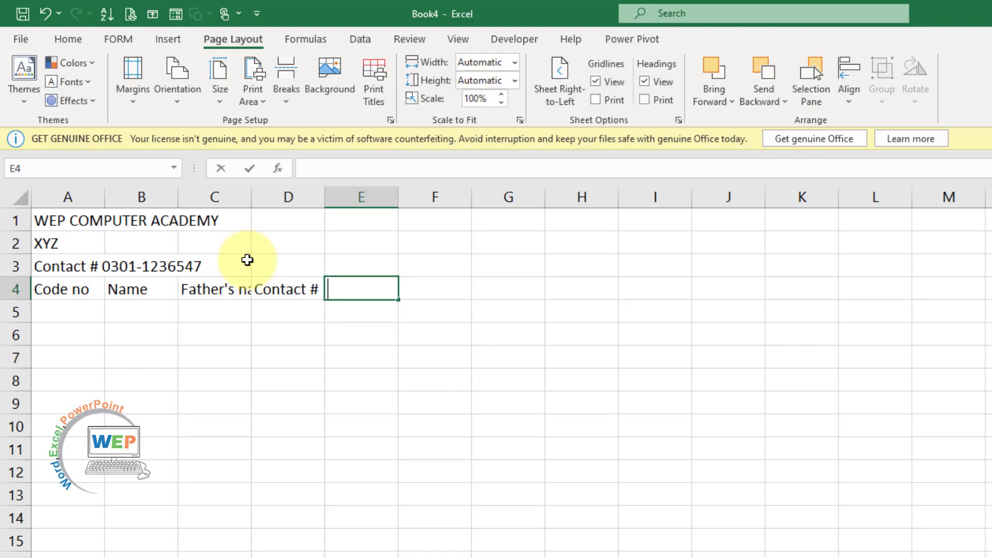
type("CNIC")
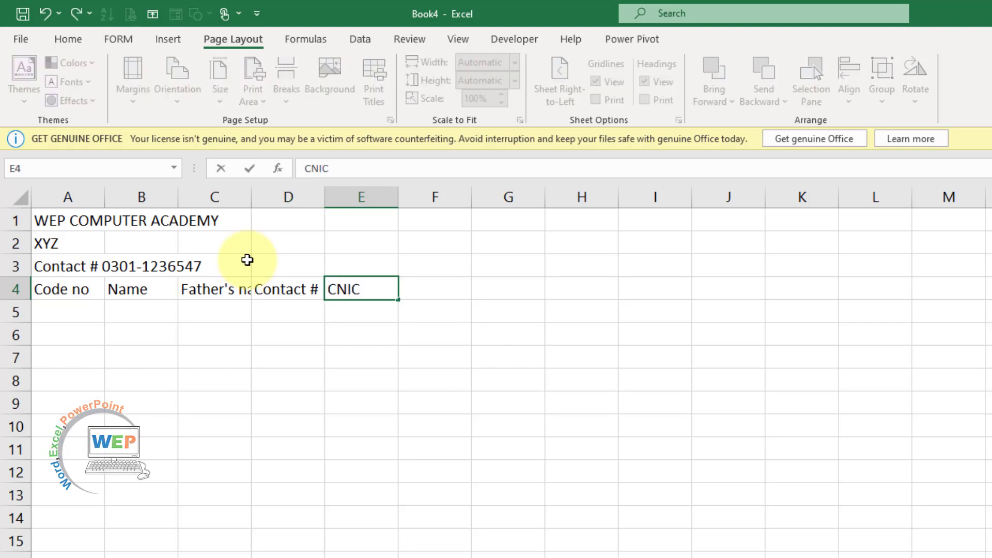
key("Tab")
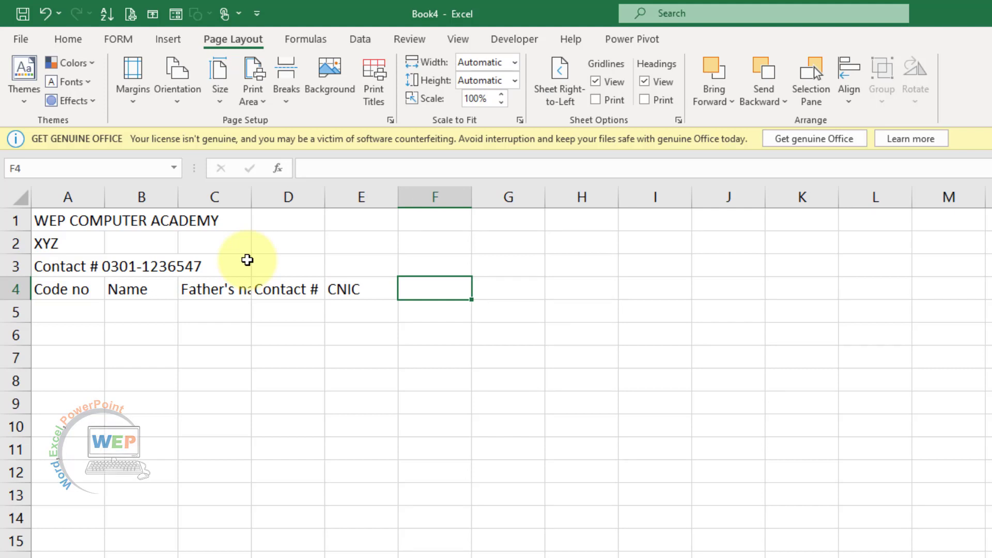
Add the headings Desigation, Salary, Salary of Day, Working Days and Salary of Working Days
type("D")
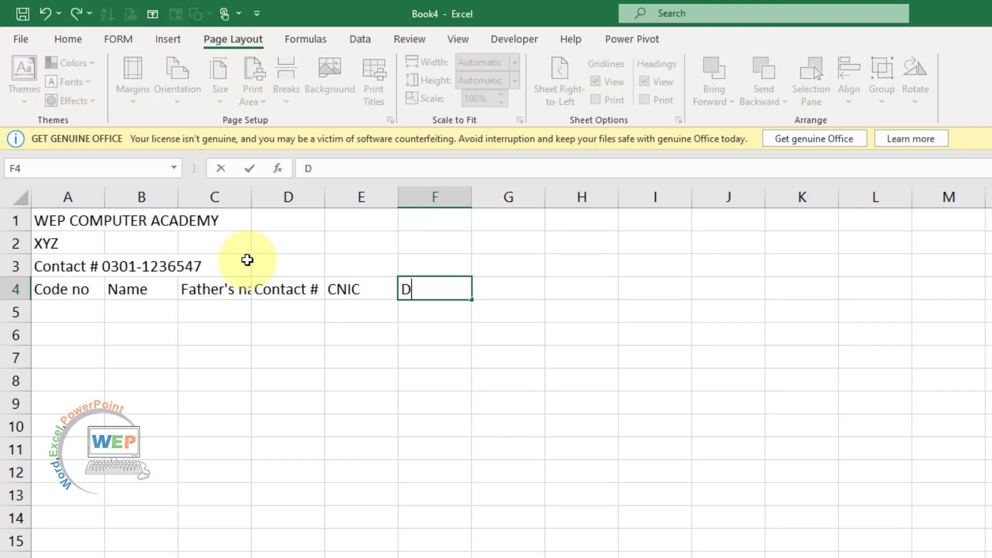
type("es iga")
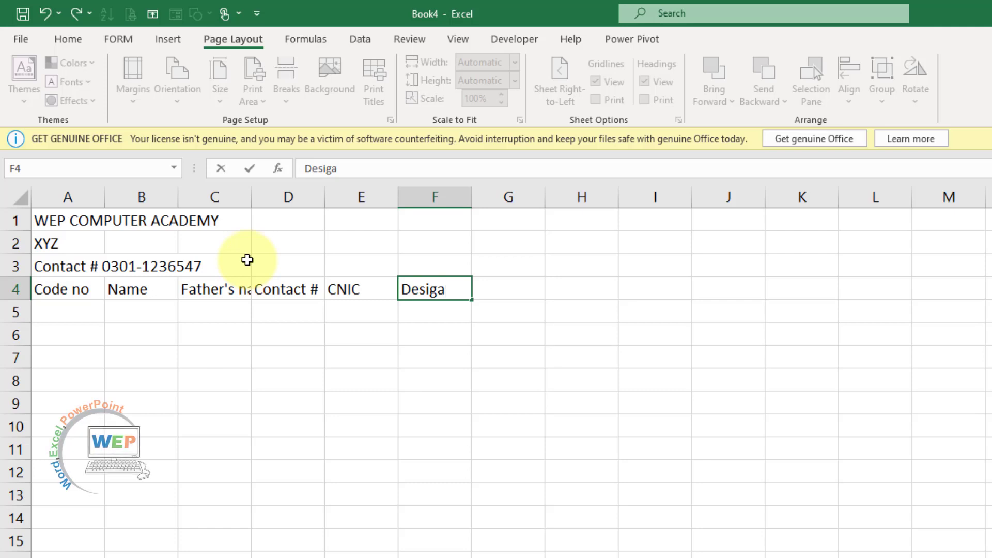
type("tion")
key("Tab")
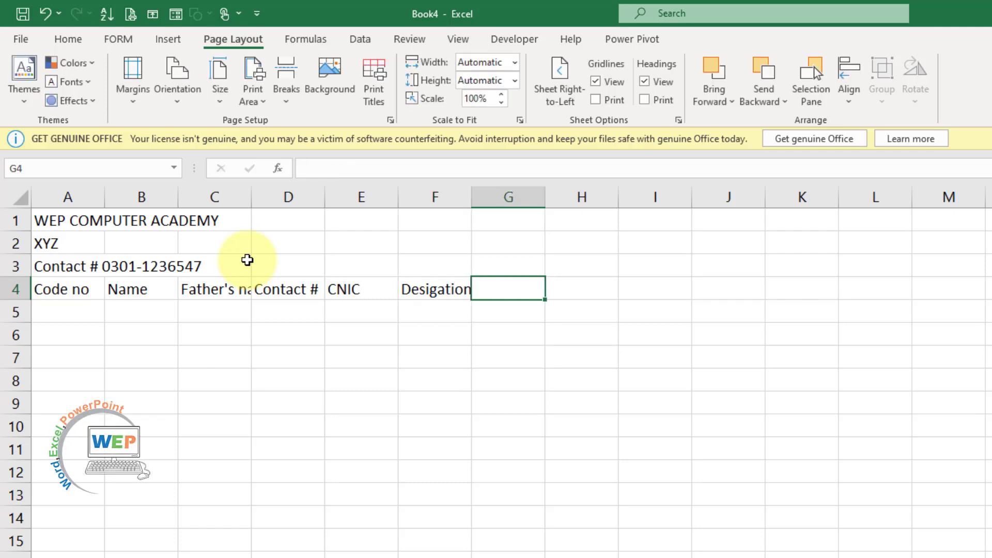
type("Sala")
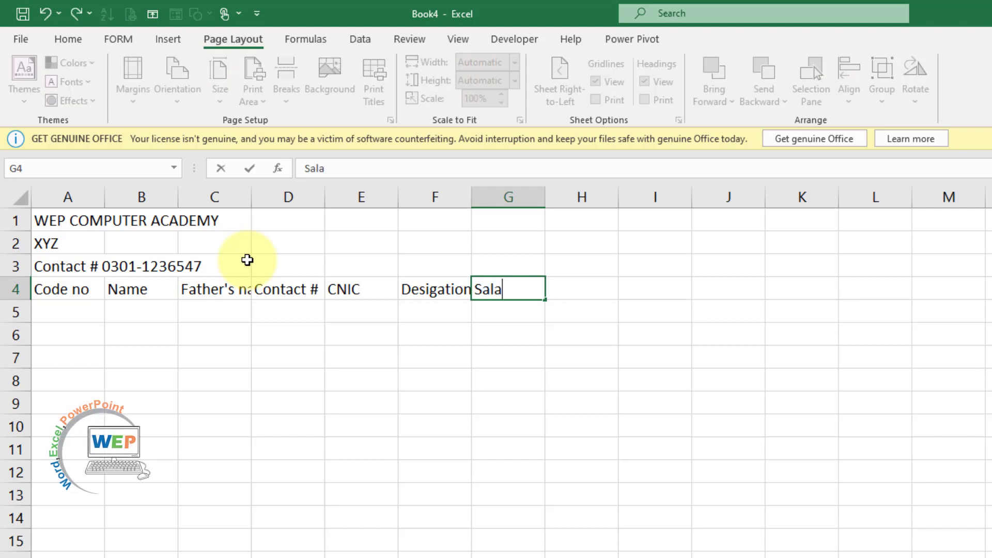
type("ry")
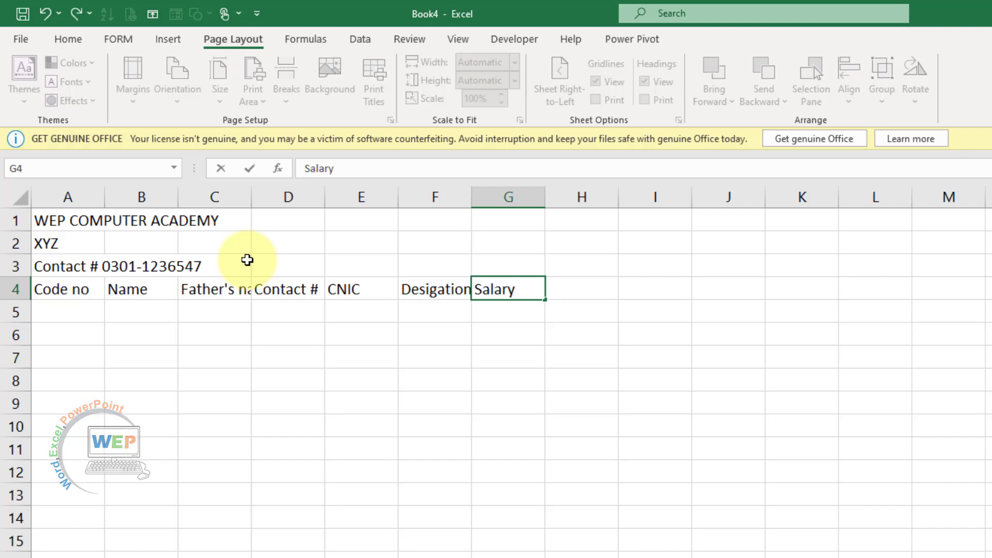
key("Tab")
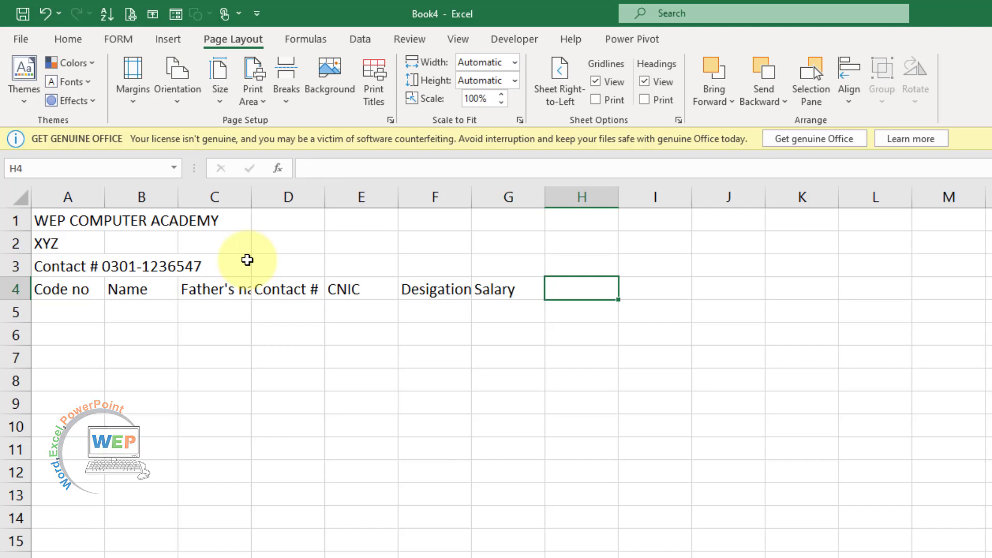
type("S")
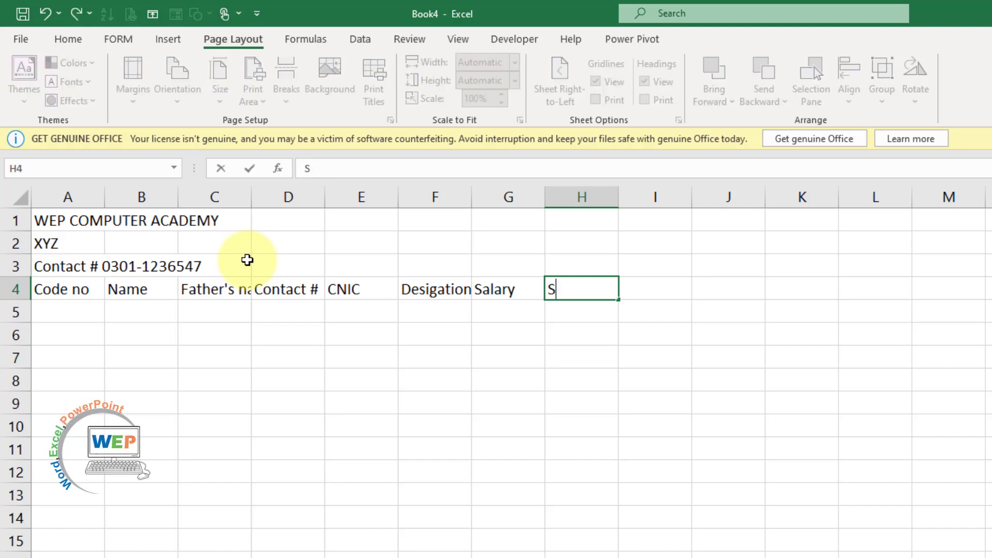
type("alary ")
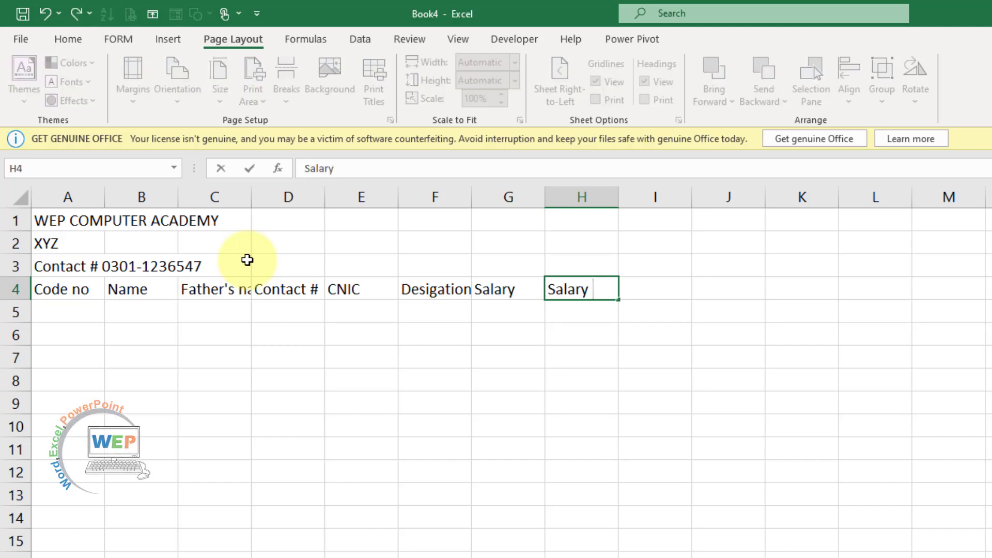
type("of Day")
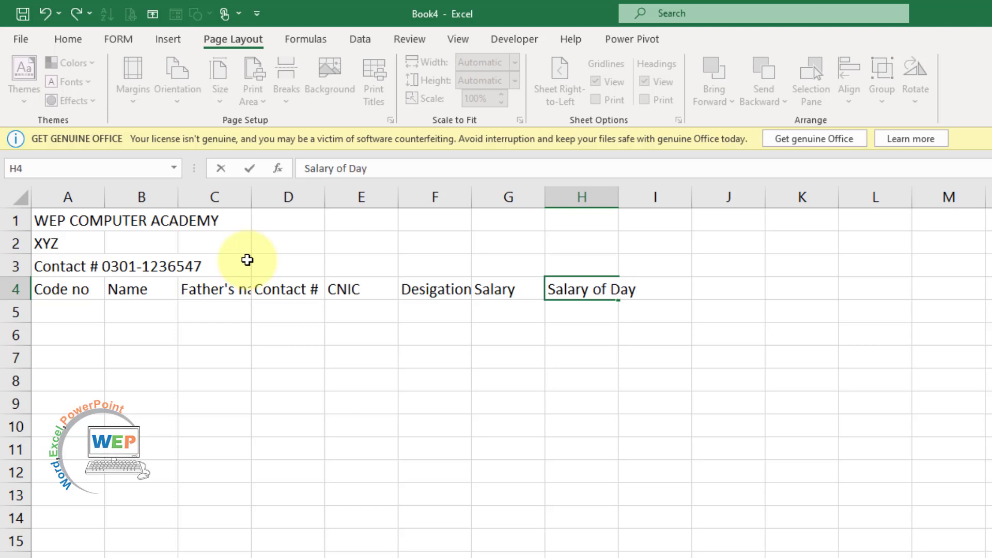
key("Tab")
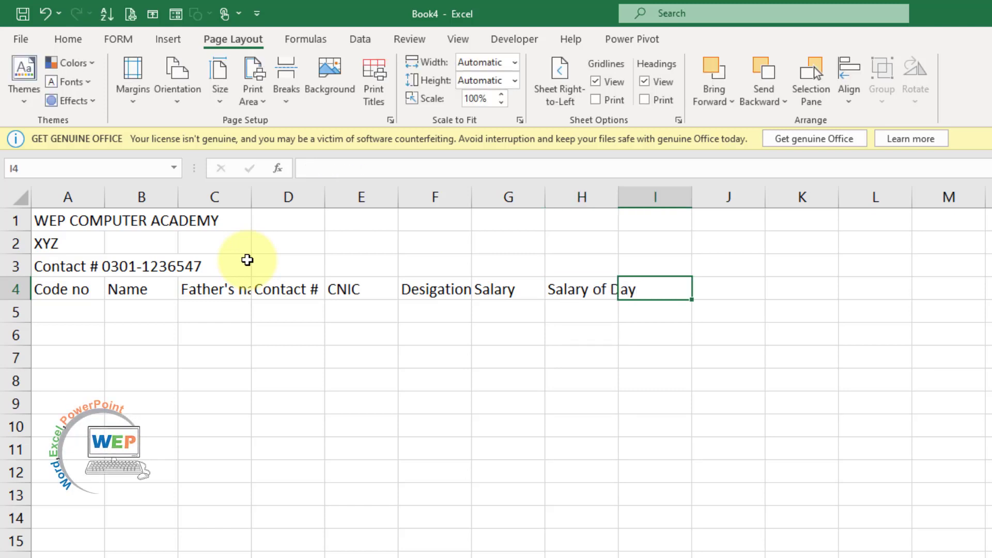
type("Wo")
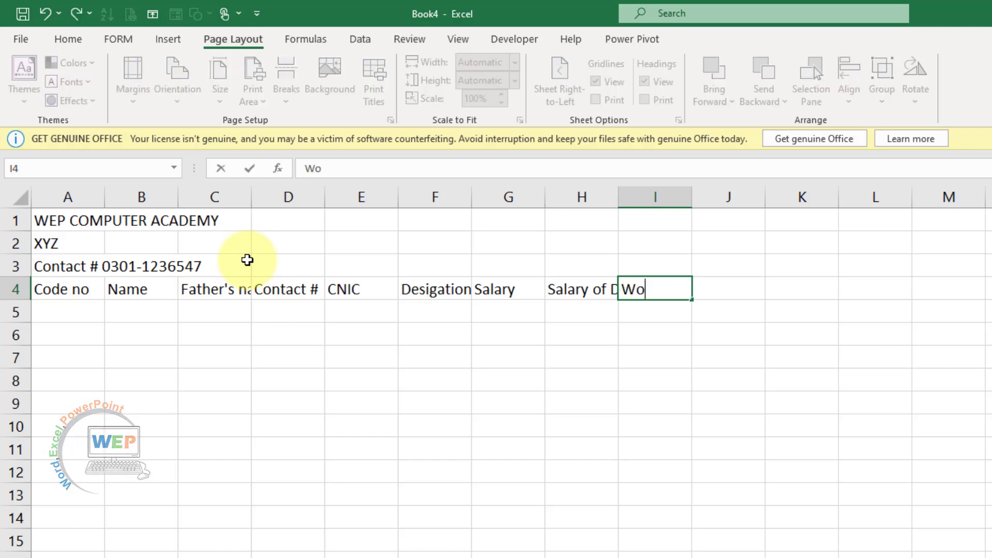
type("rking ")
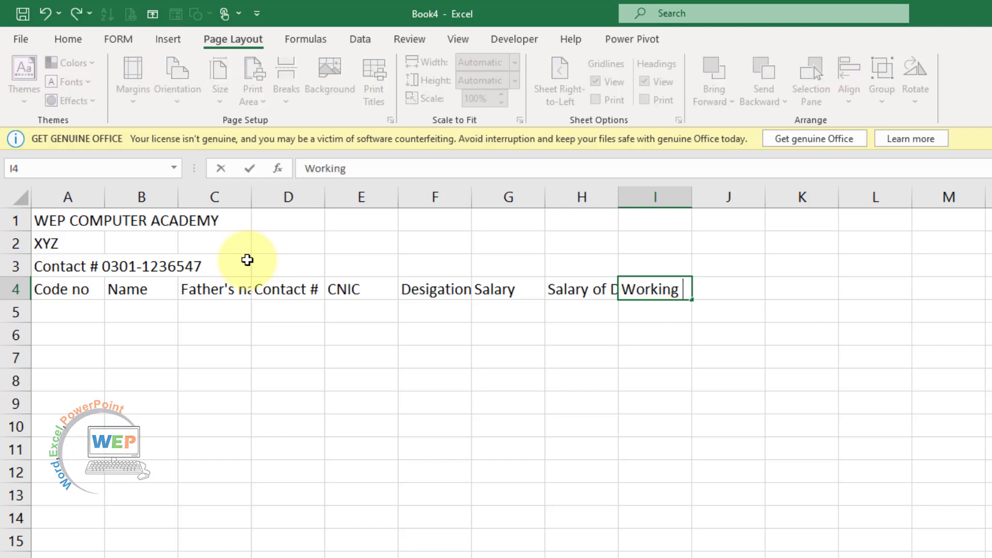
type("D ays")
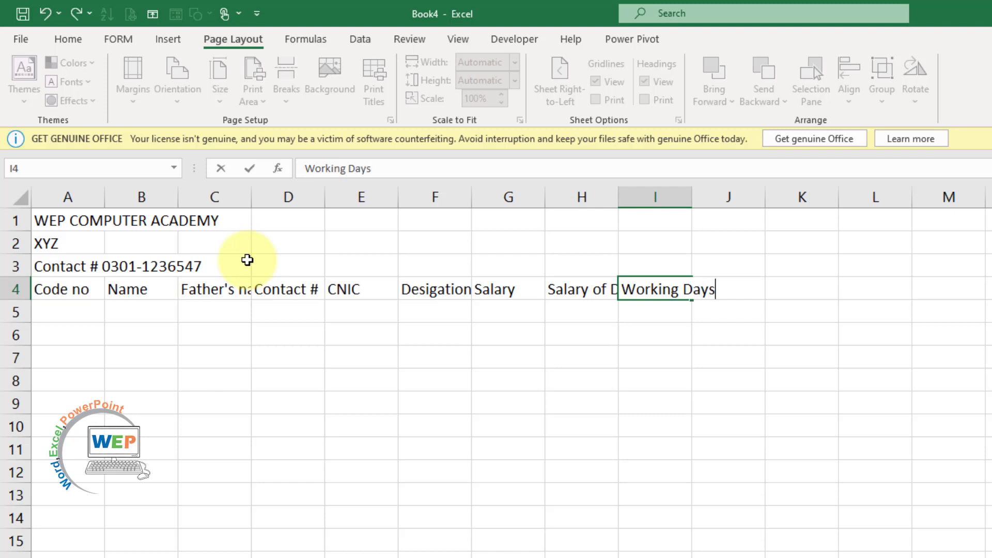
key("Tab")
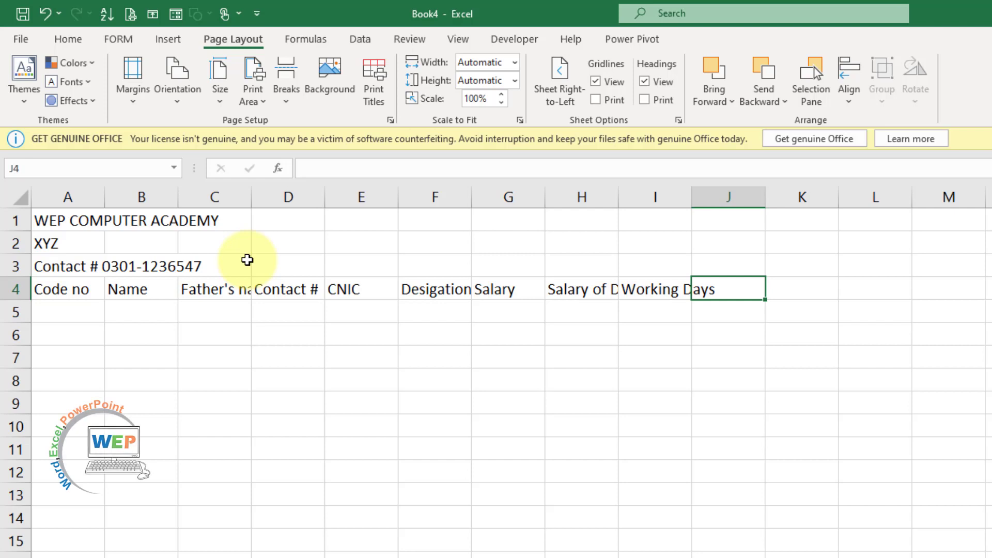
type("Sala")
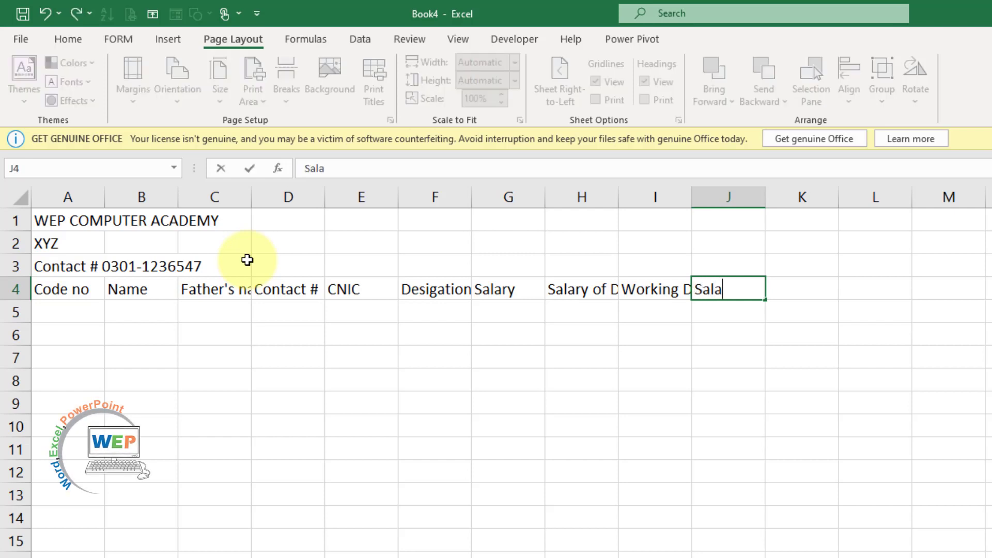
type("ry of")
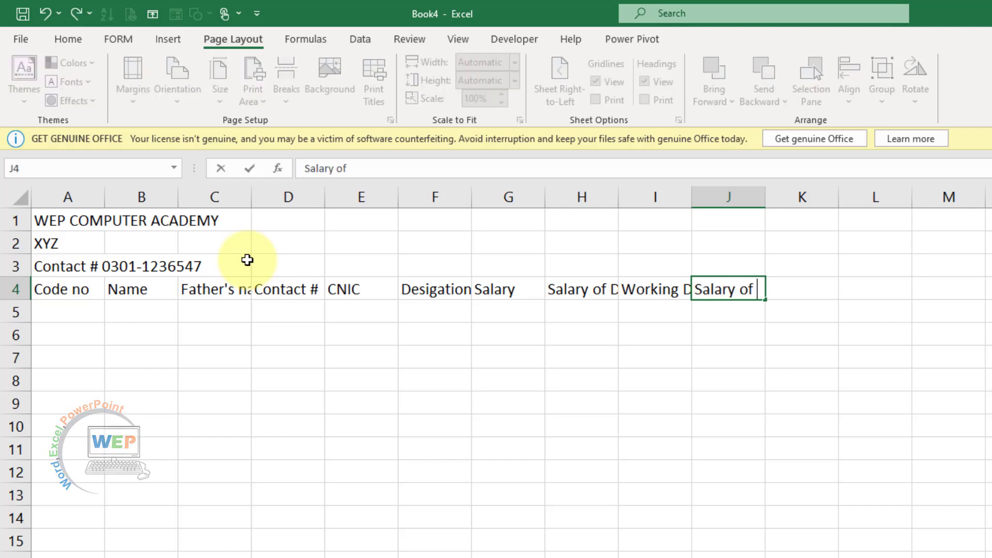
type(" Worki")
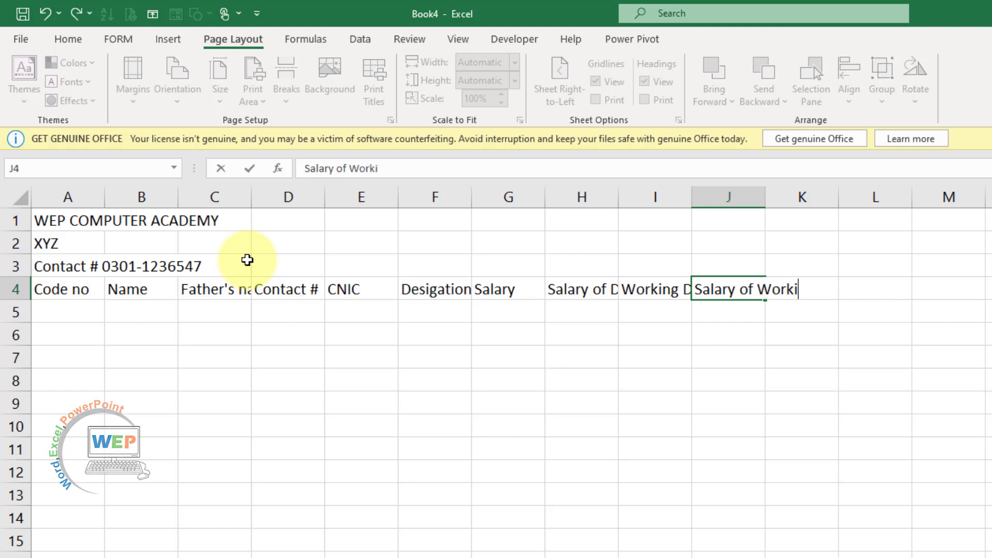
type("ng Days")
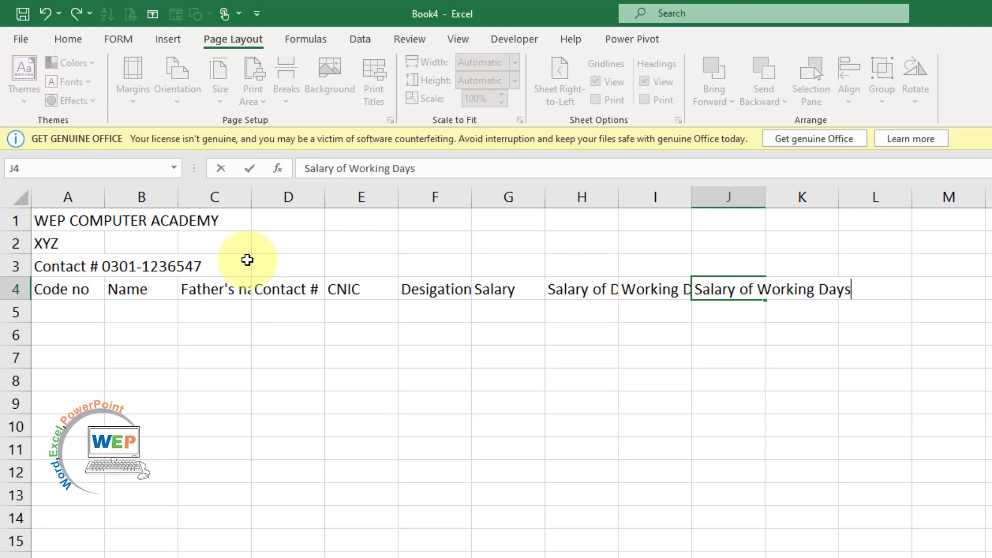
key("Tab")
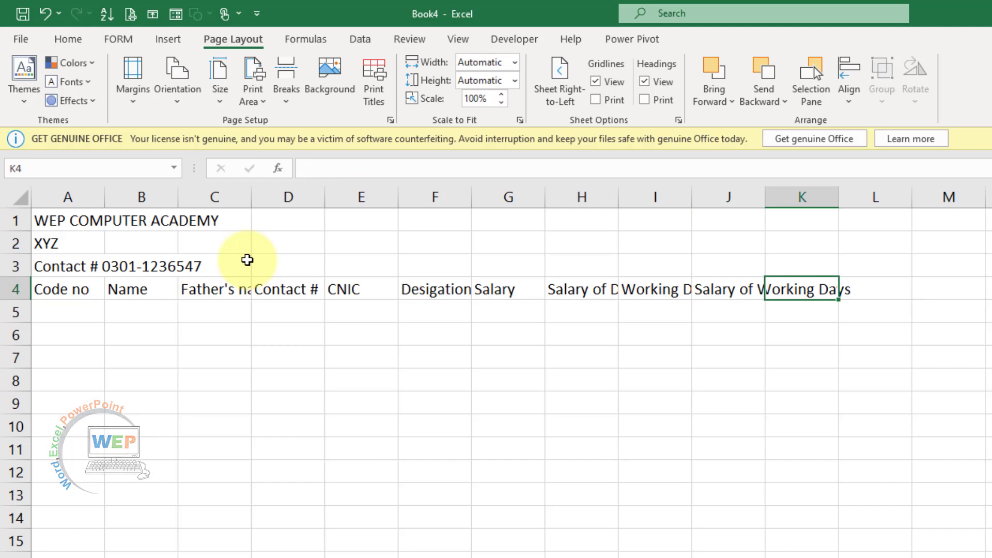
Type Over Time hours, O.T.per Hours amount, Amount O.T and Total Salary into K4 to N4
type("C")
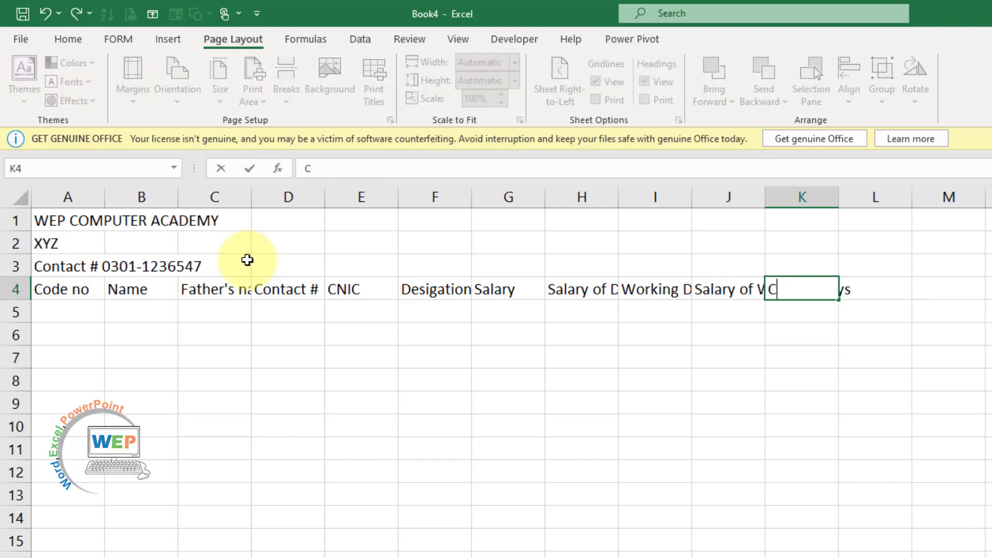
key("BackSpace")
type("Over")
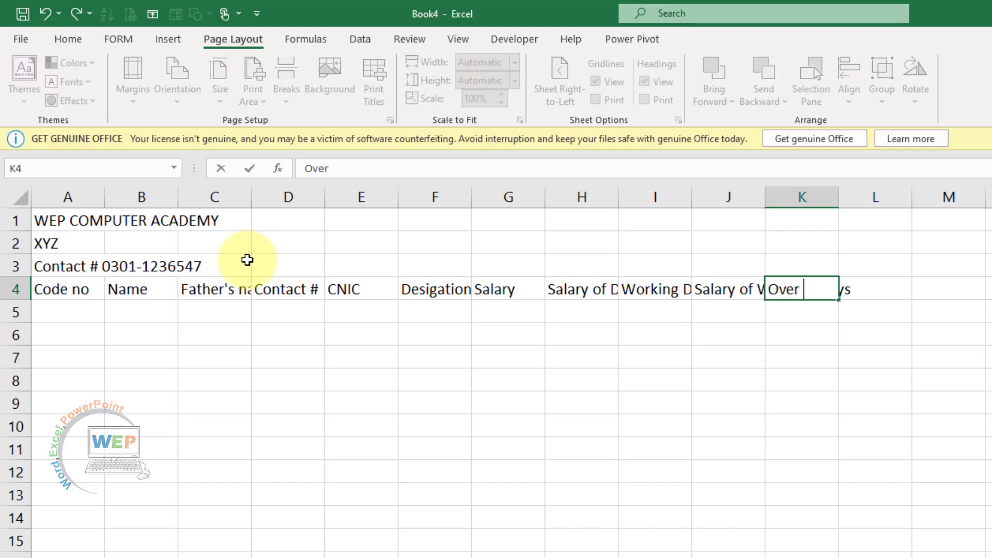
type("Time ")
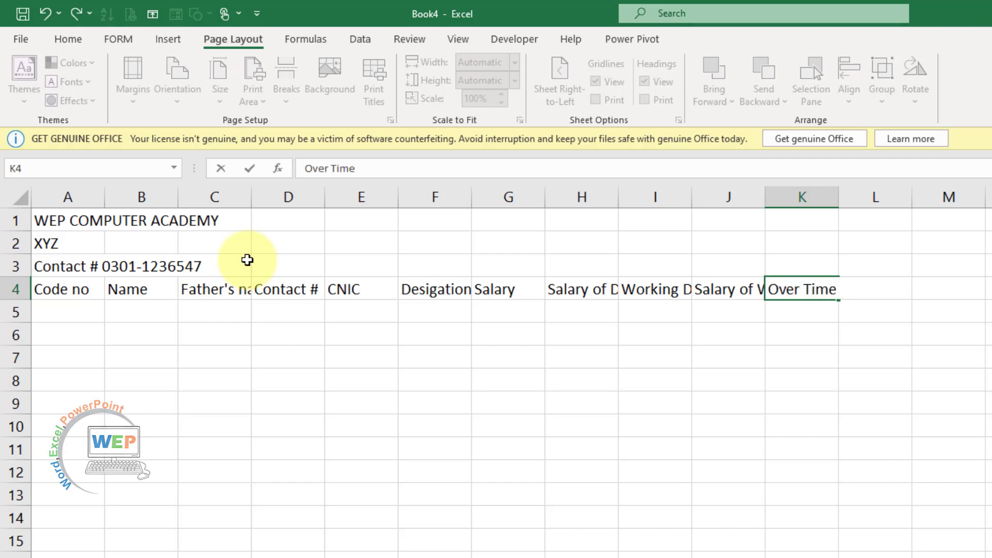
type("hours")
key("ctrl+Return")
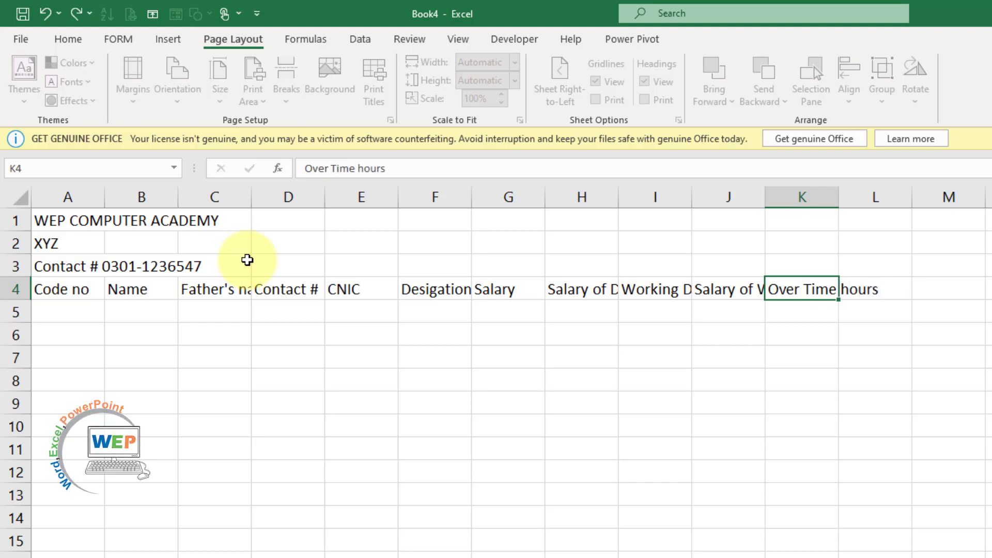
key("Tab")
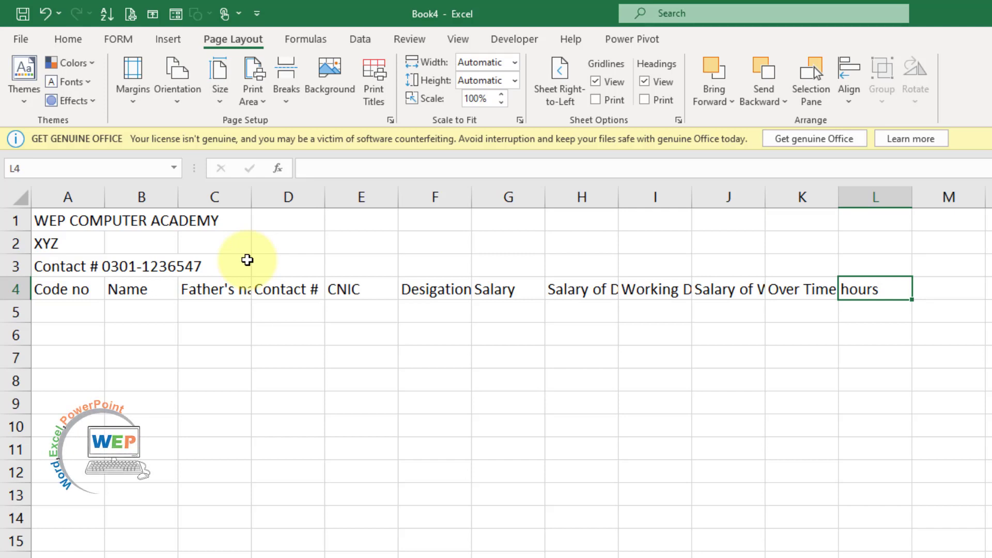
type("O")
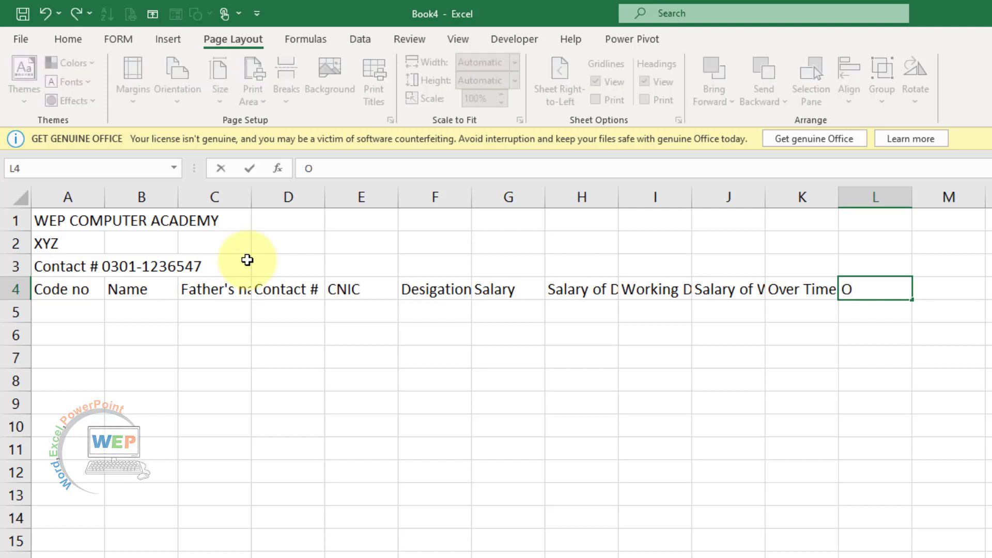
type(".T")
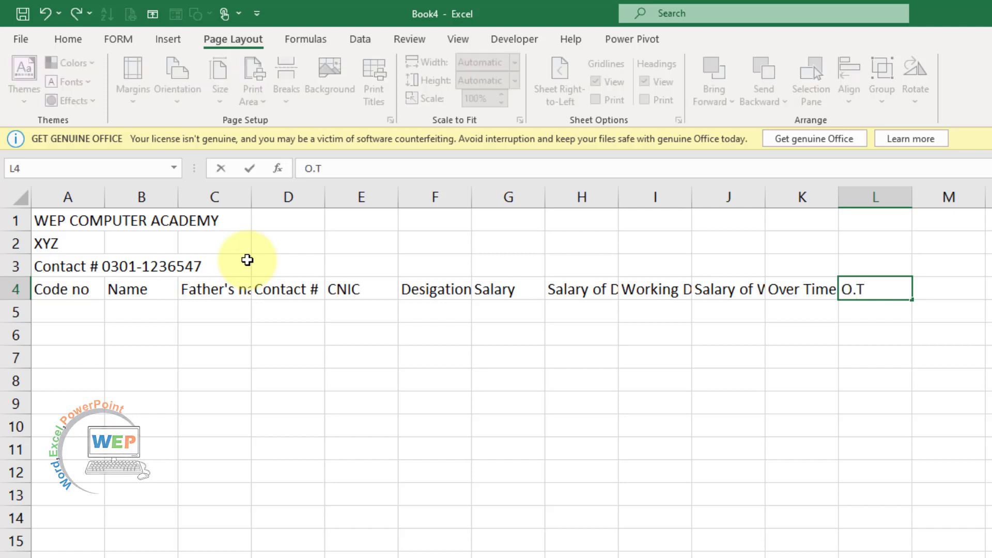
type(".")
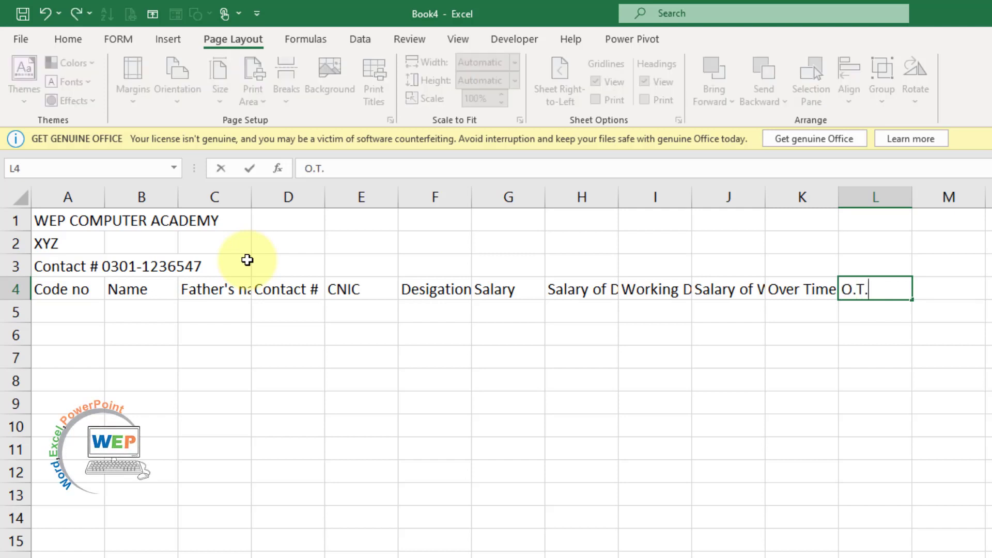
type("per")
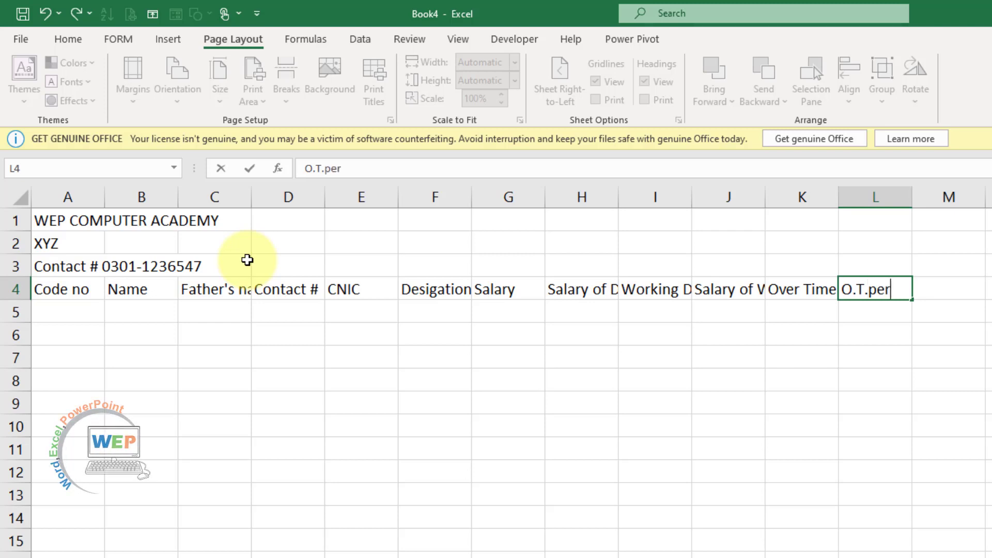
type(" H")
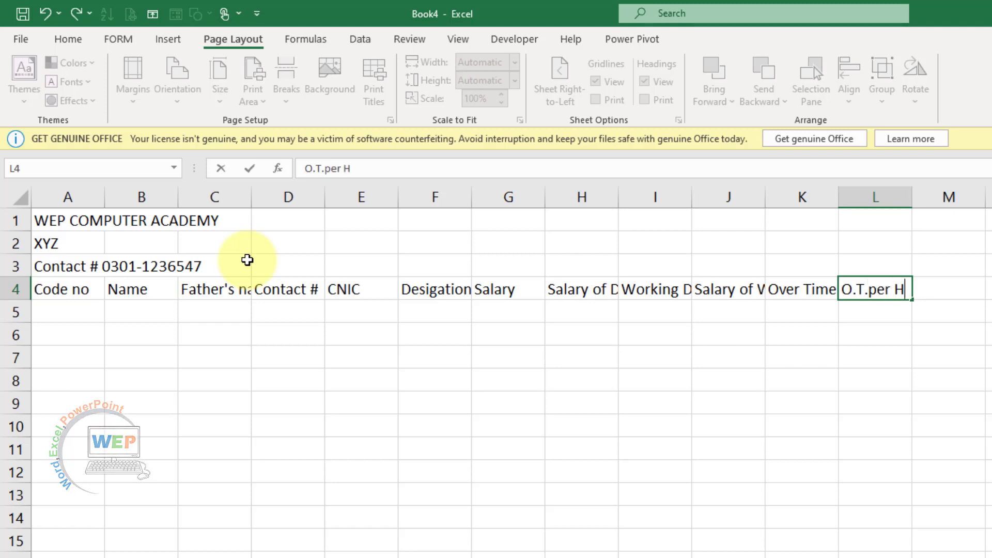
type("ours amount")
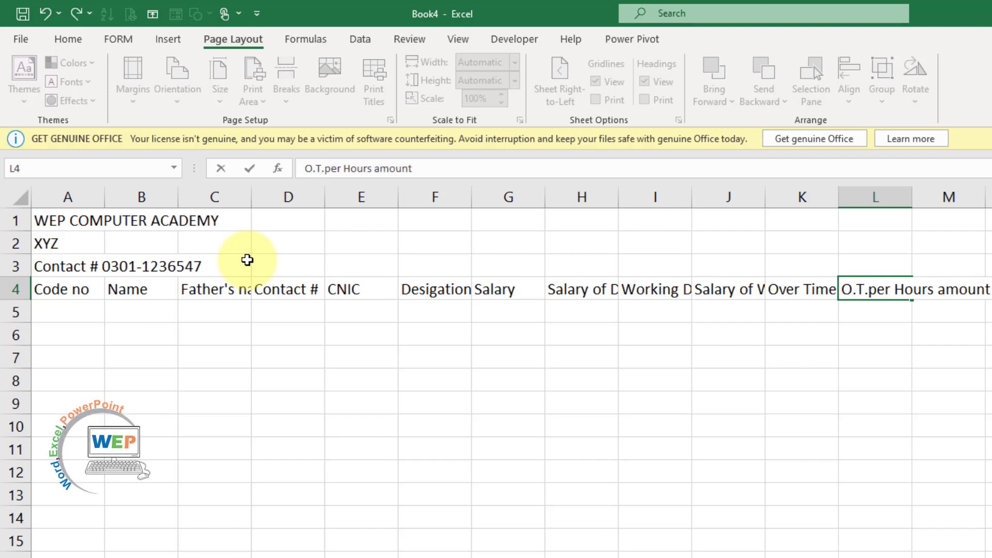
key("Tab")
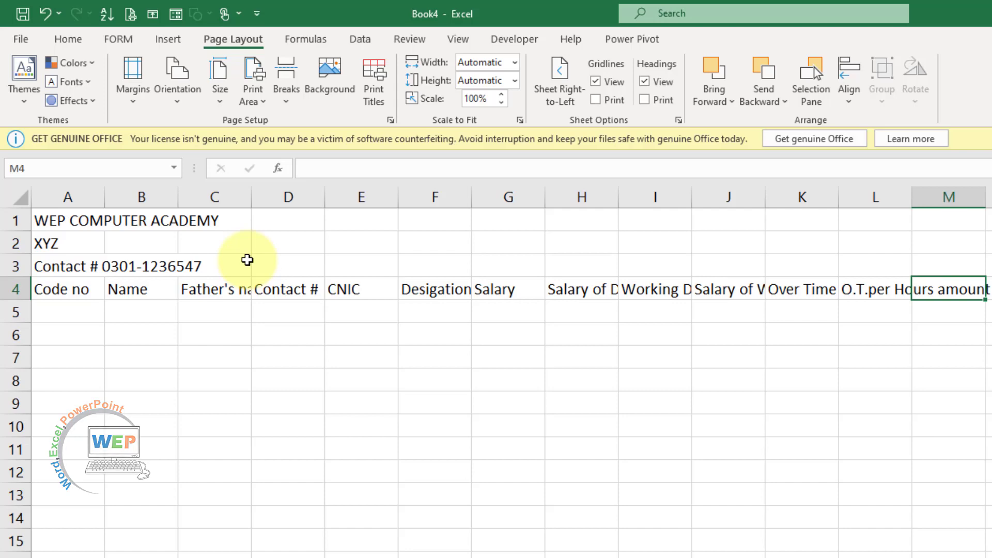
type("Amount O.T")
key("Tab")
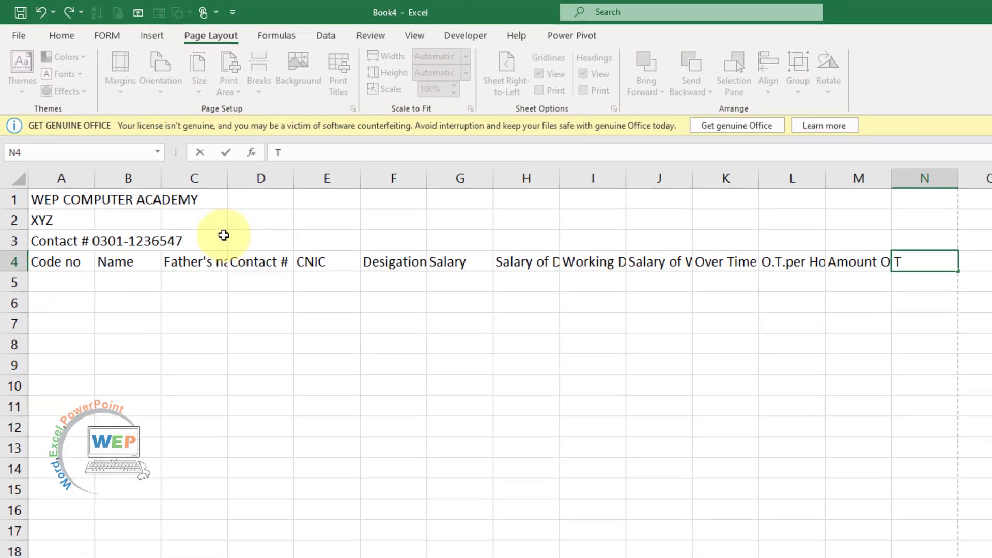
type("Tot al S")
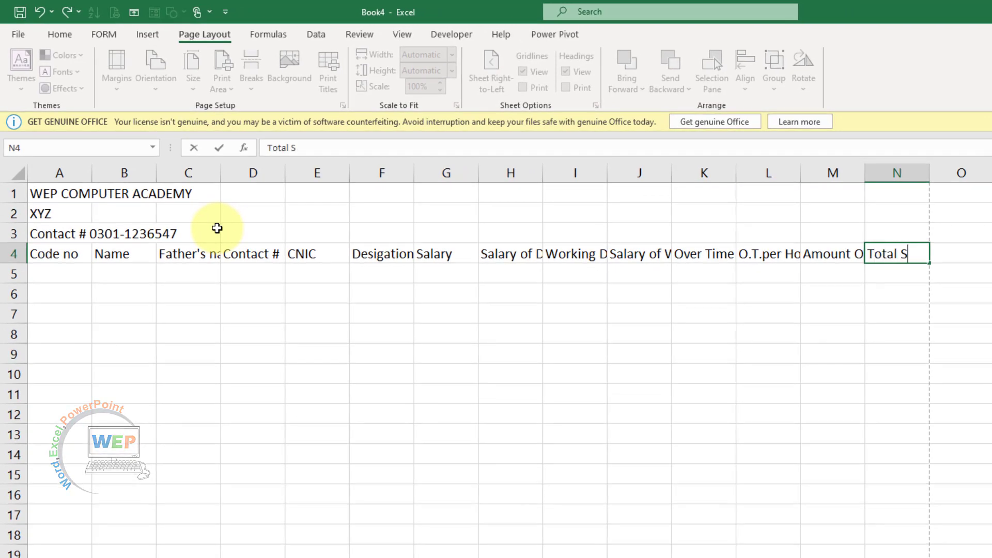
type("alary")
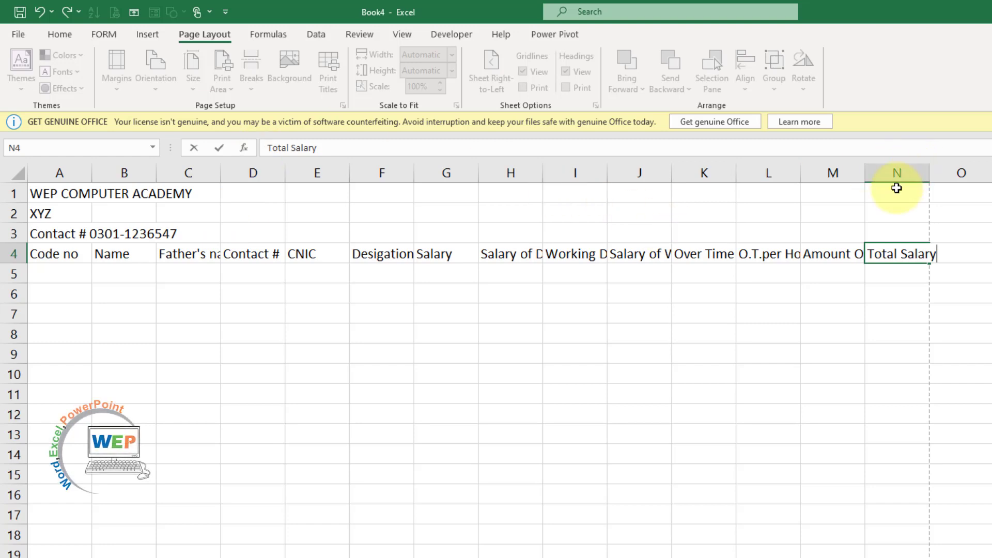
Merge and centre rows 1, 2 and 3 each across columns A to N
left_click_drag(897, 188, 60, 192)
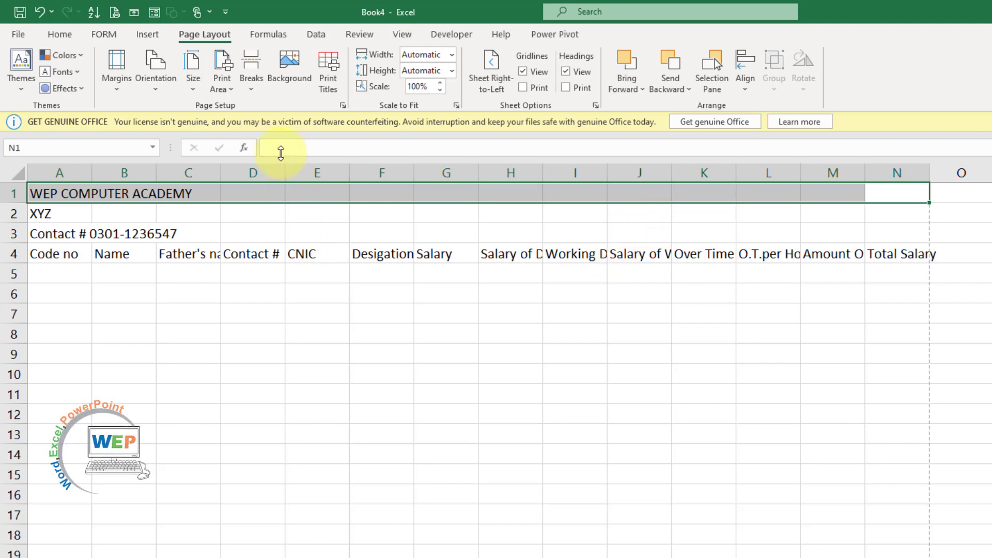
left_click(60, 34)
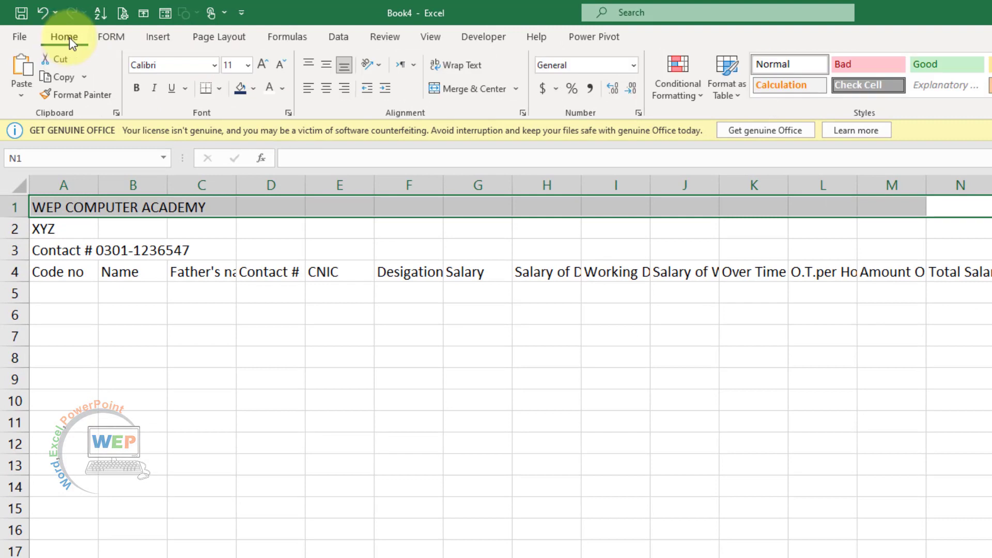
left_click(485, 93)
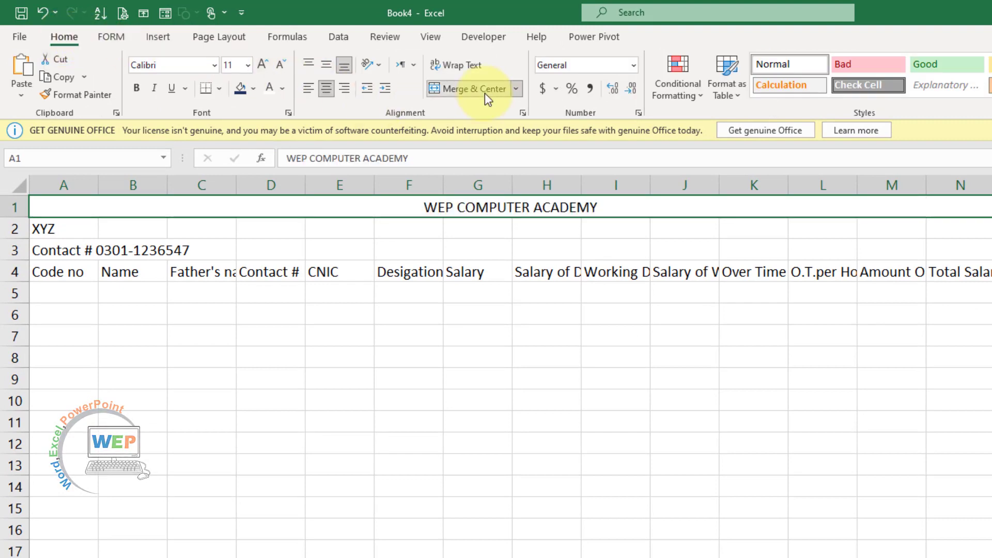
left_click_drag(968, 228, 55, 230)
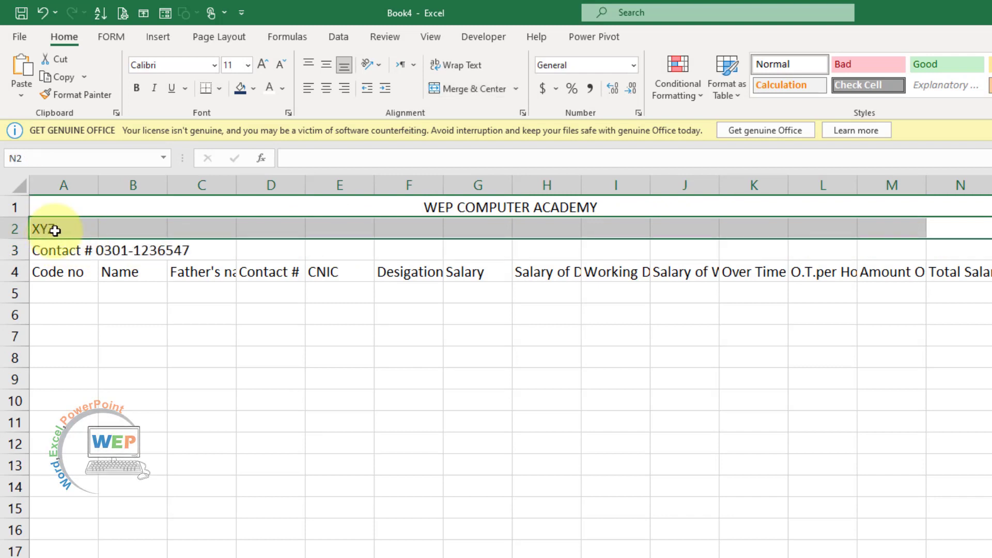
left_click(474, 89)
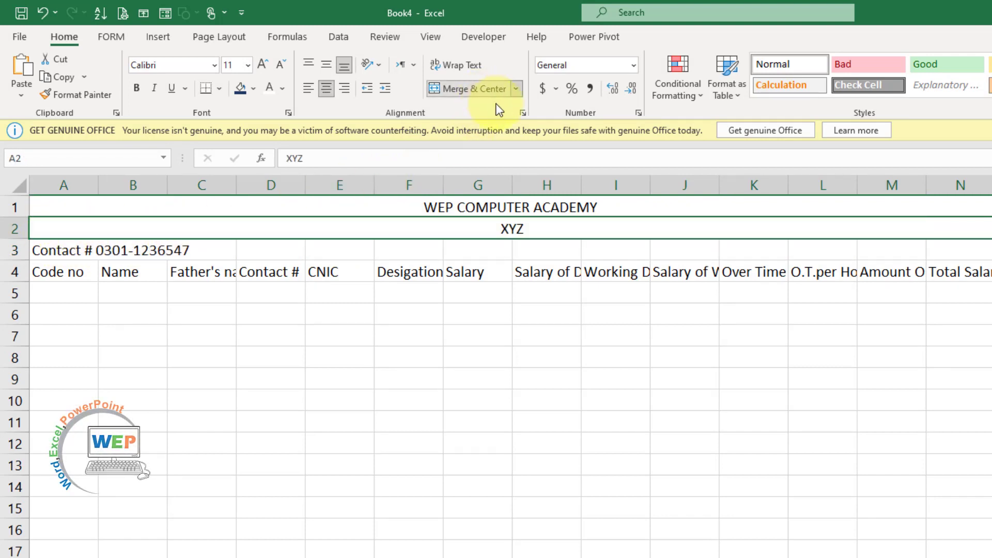
left_click_drag(966, 249, 47, 261)
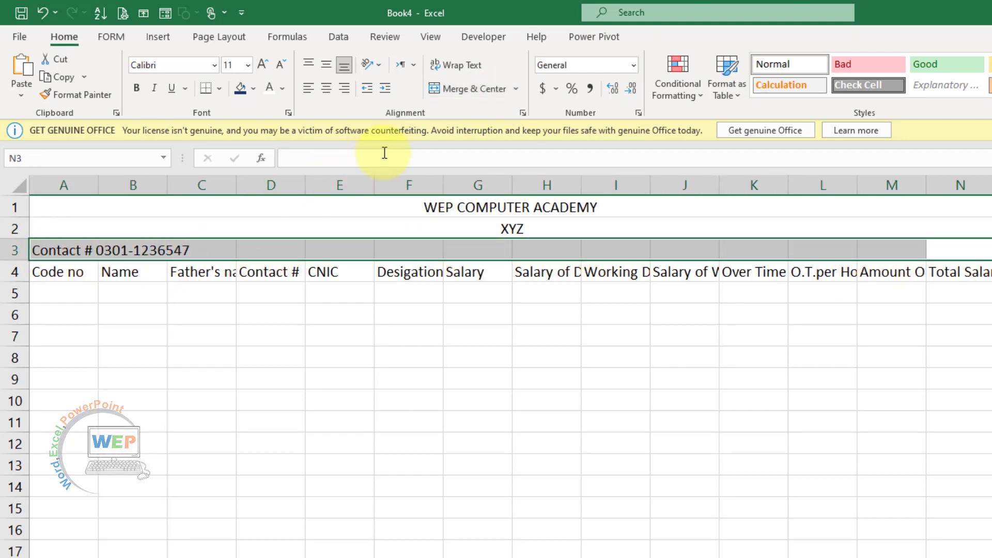
left_click(487, 92)
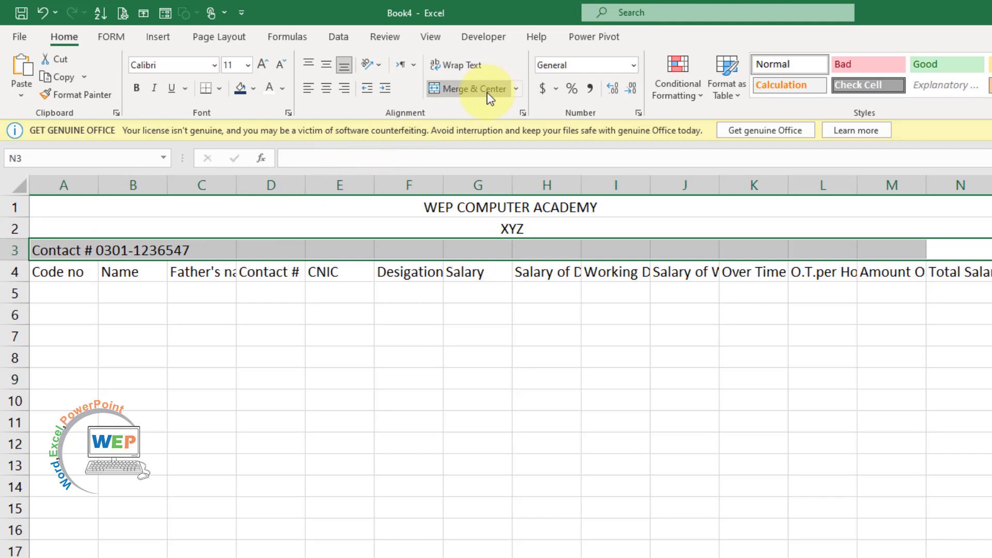
left_click(613, 413)
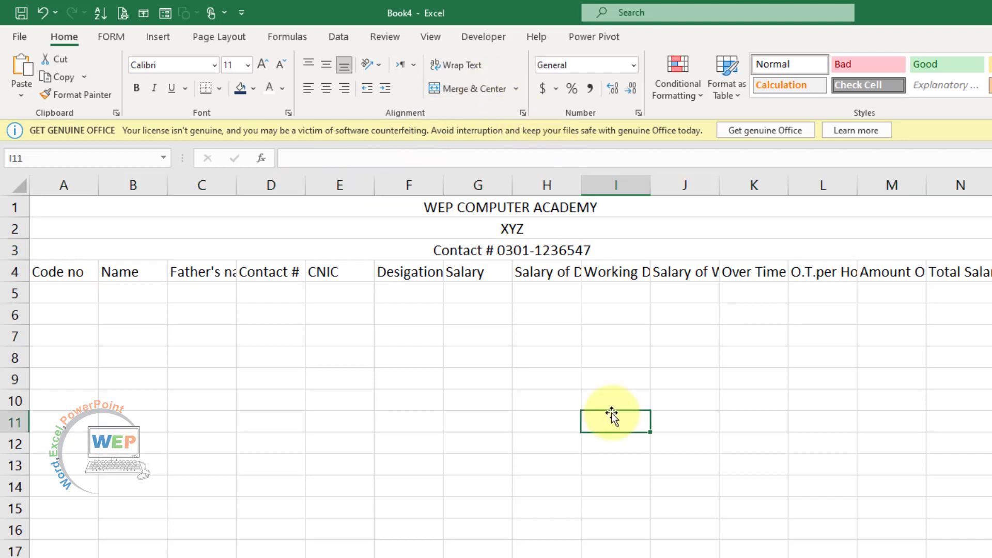
Format the title as 26-point bold white A Calling text on a dark navy fill
left_click(609, 207)
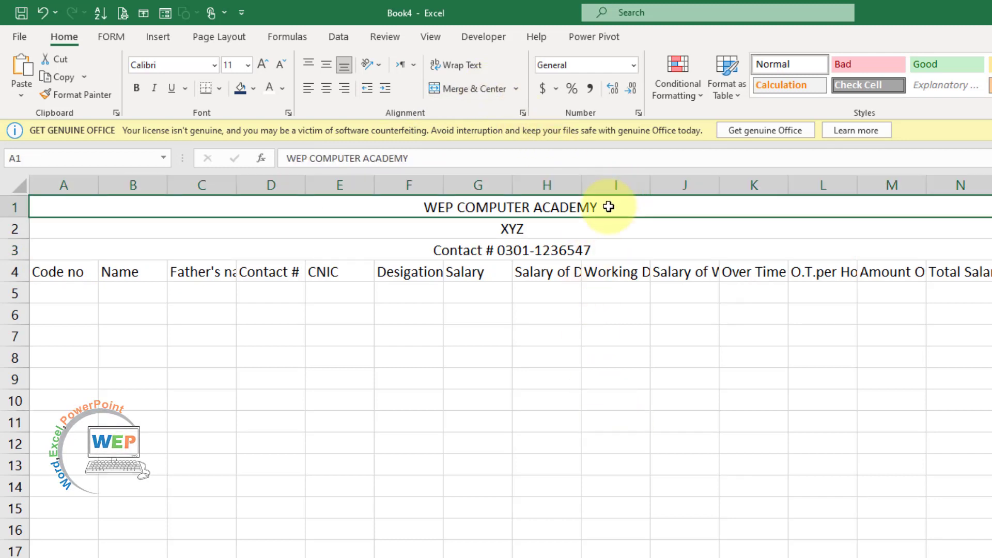
left_click(248, 65)
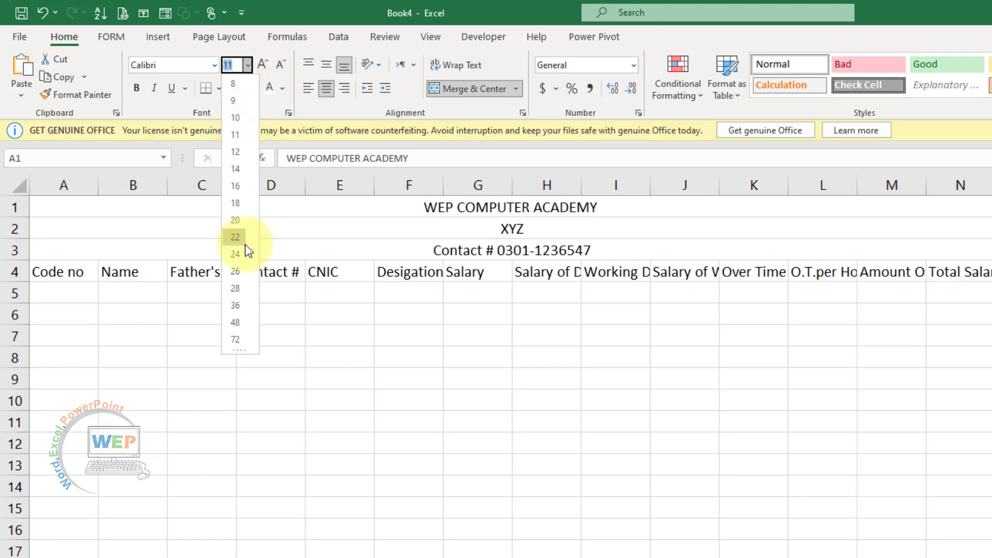
left_click(235, 271)
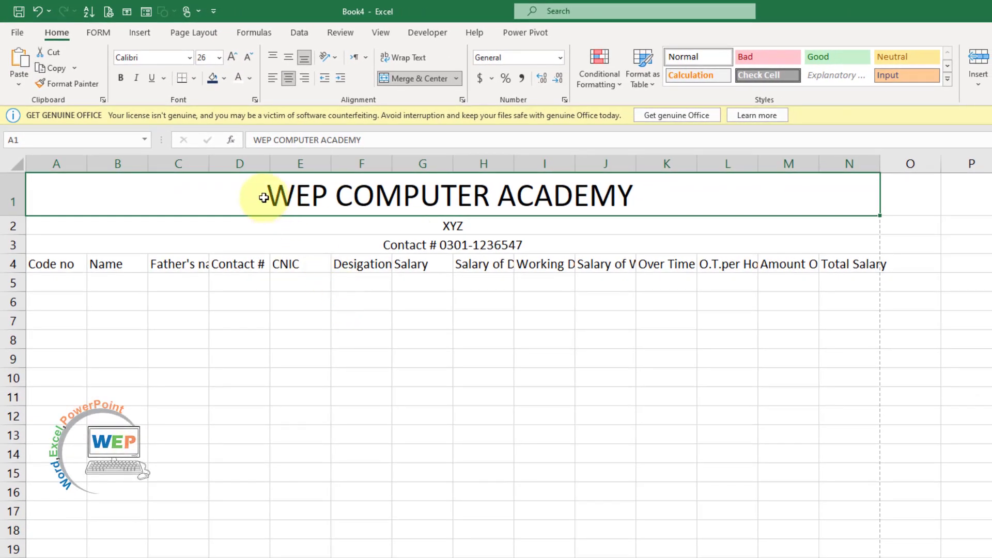
left_click(225, 77)
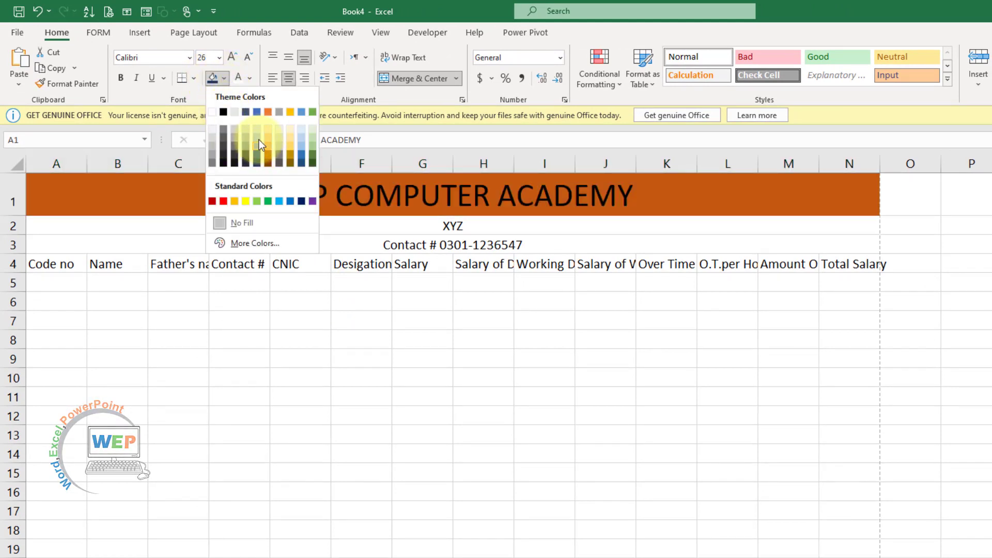
left_click(259, 163)
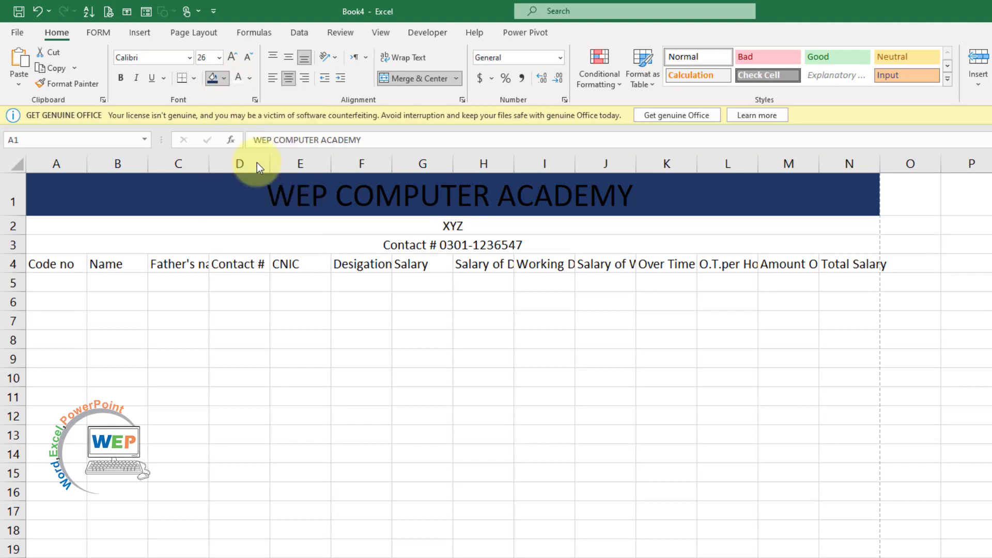
left_click(249, 78)
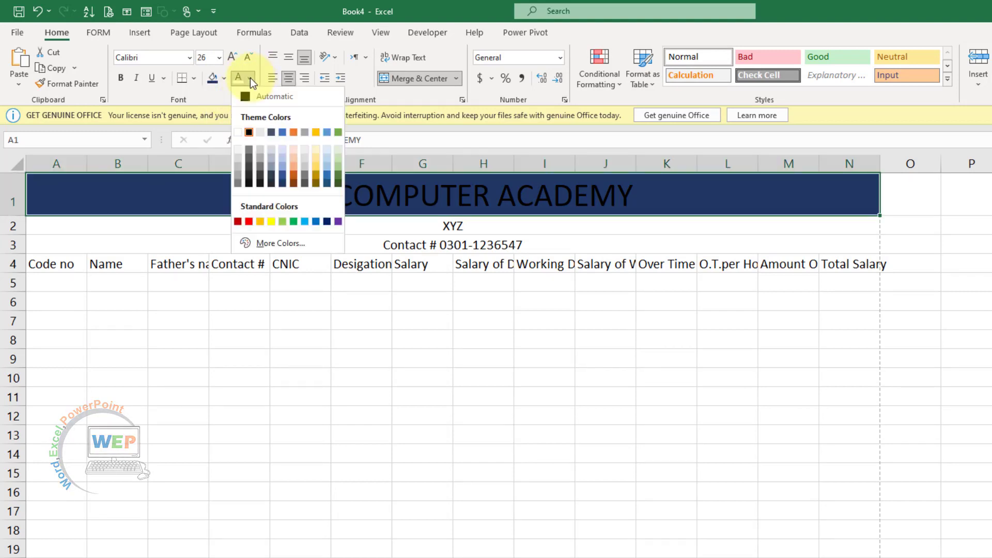
left_click(238, 132)
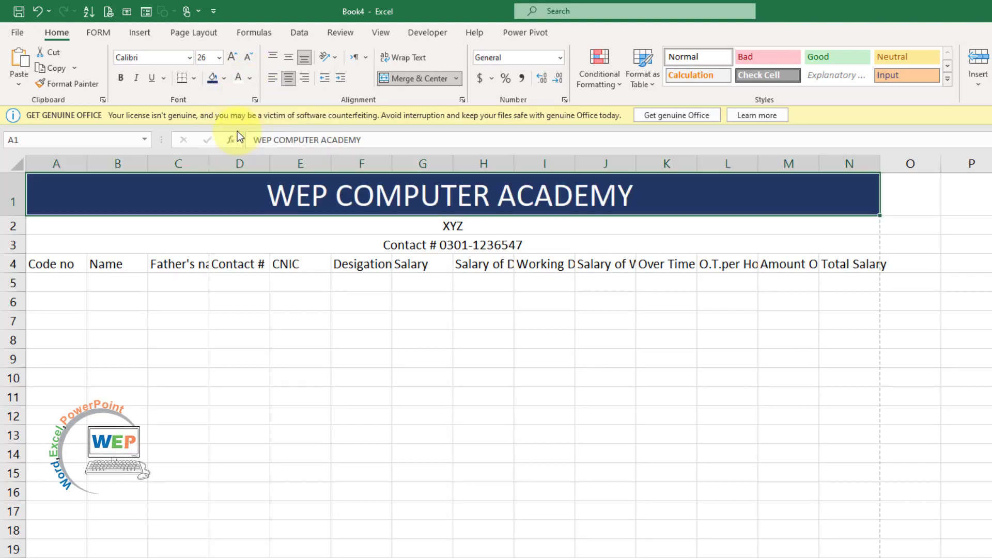
left_click(120, 79)
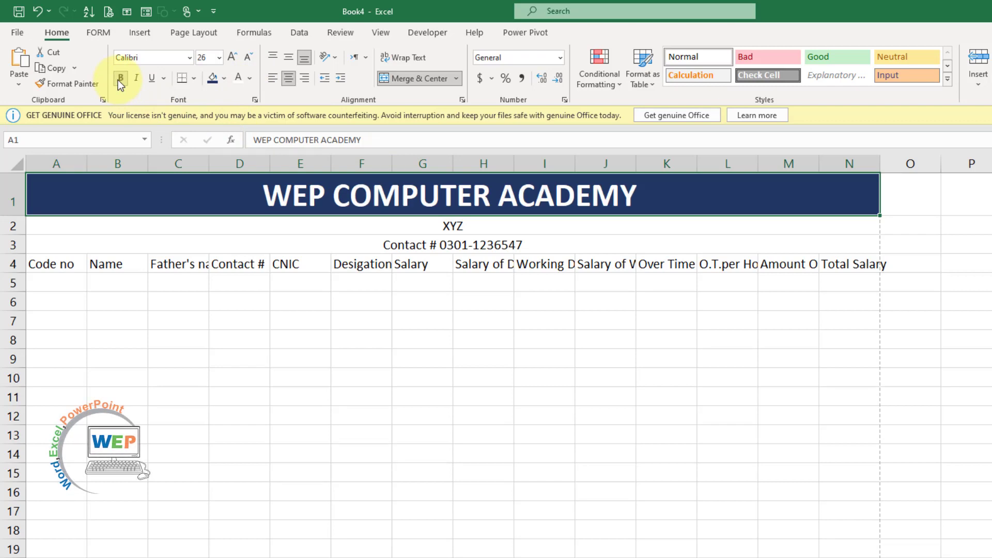
left_click(190, 58)
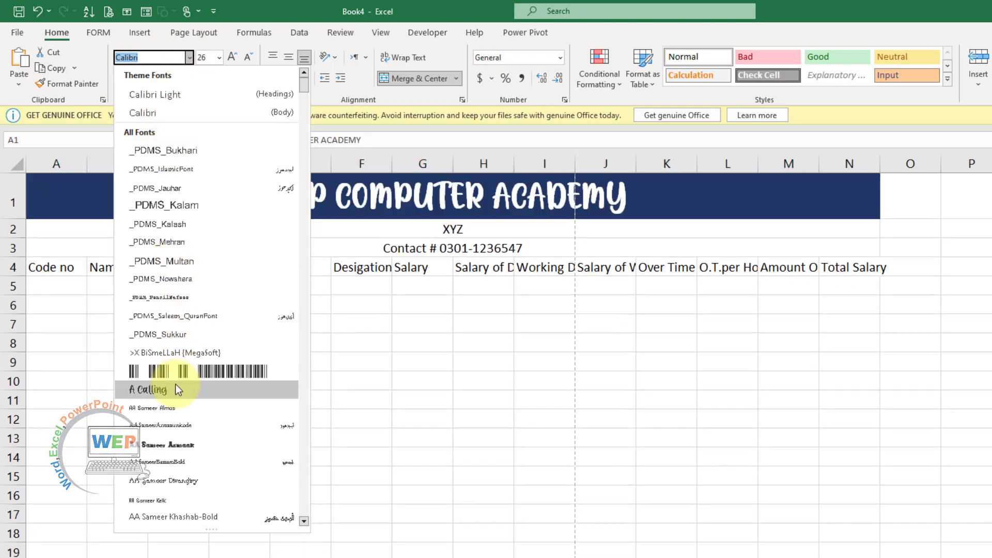
left_click(176, 385)
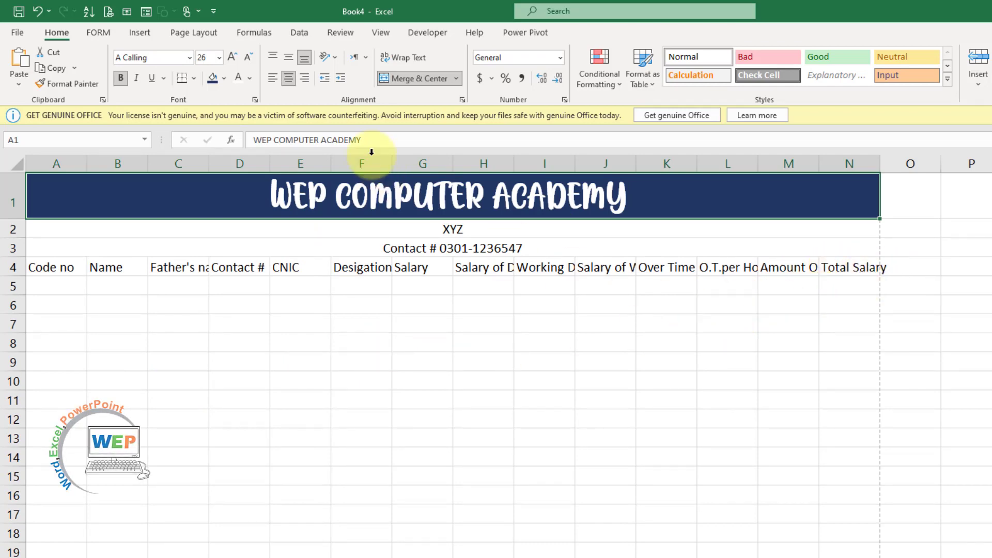
Try print scales of 105% and 95% on the Page Layout tab, then return to 100%
left_click(207, 33)
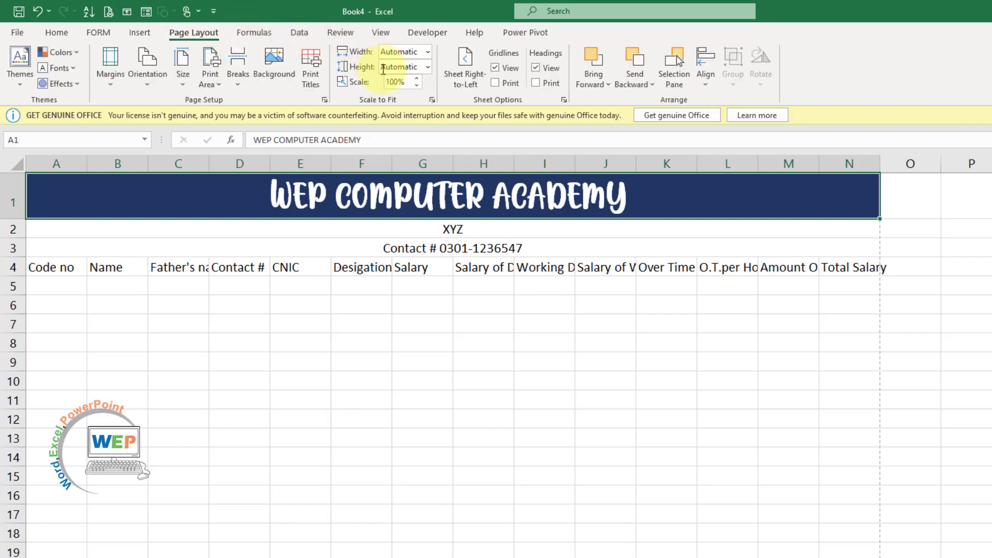
left_click(417, 79)
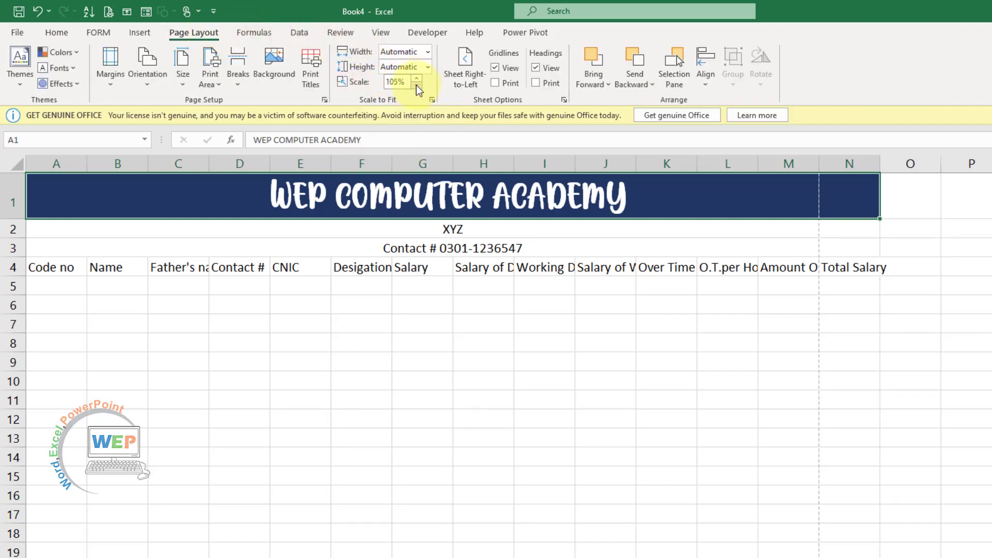
left_click(417, 86)
left_click(417, 85)
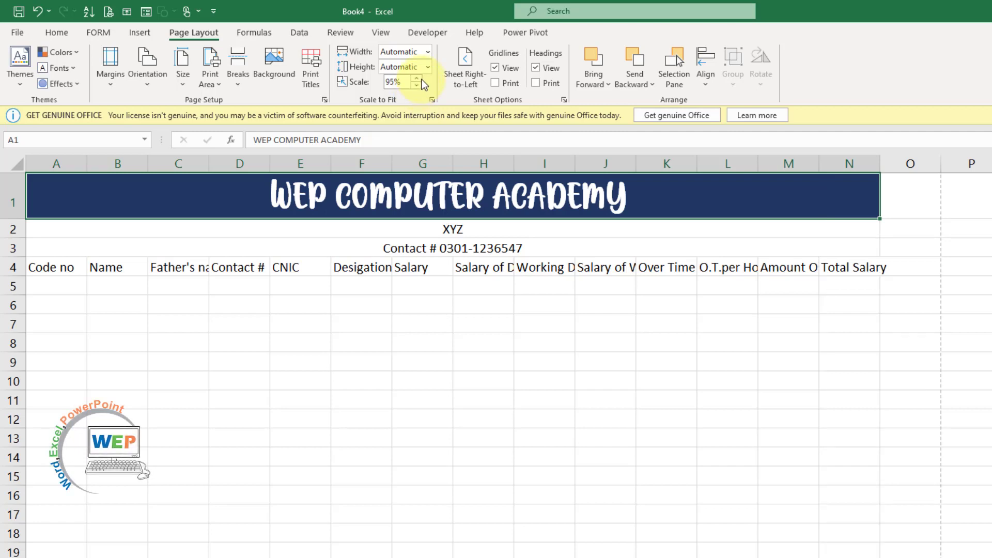
left_click(417, 78)
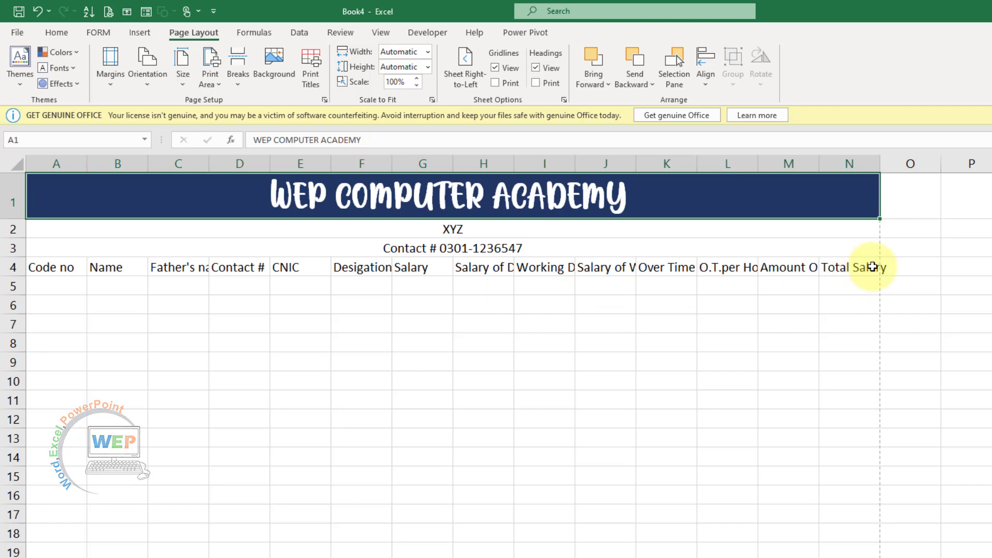
Wrap the A4:N4 column headers and centre them horizontally and vertically
left_click(827, 264)
left_click_drag(827, 265, 77, 266)
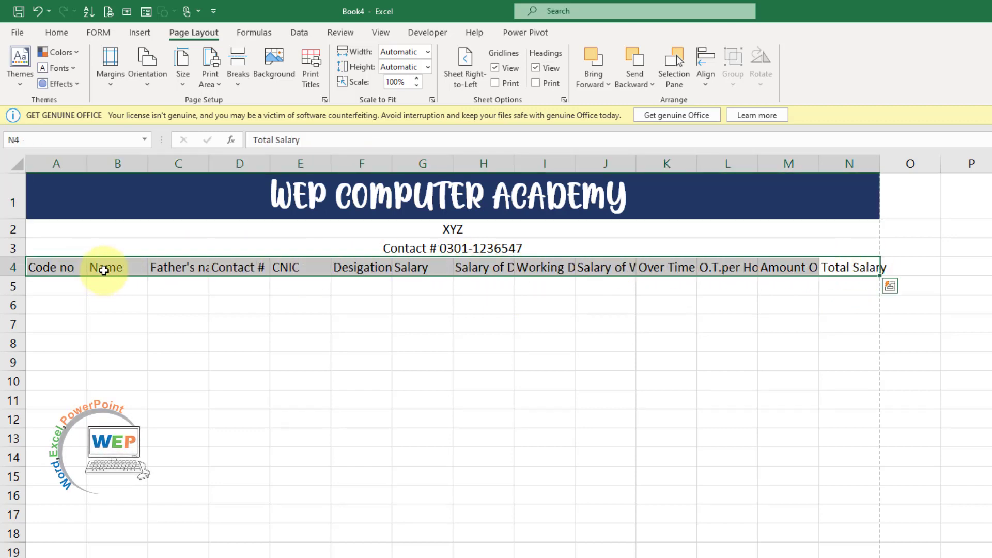
left_click(69, 32)
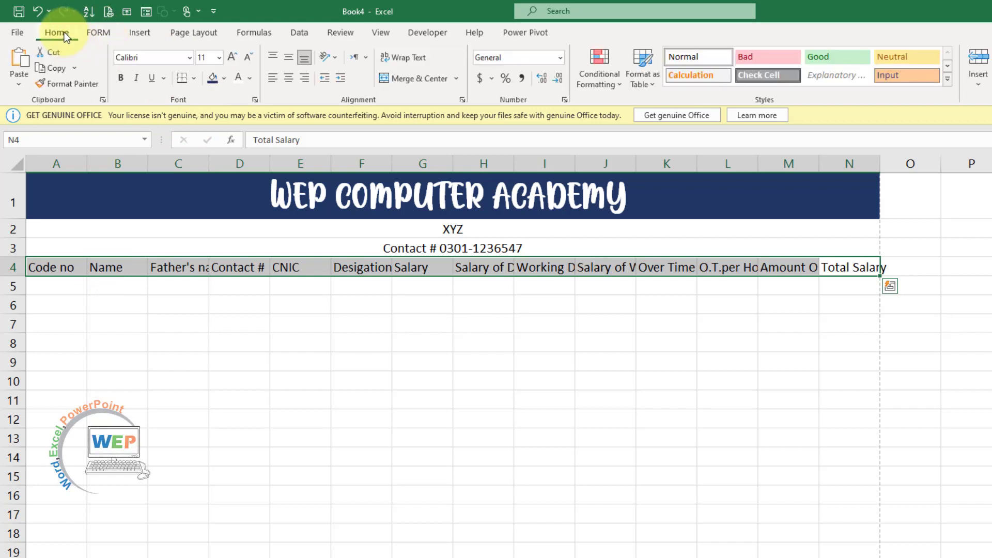
left_click(401, 58)
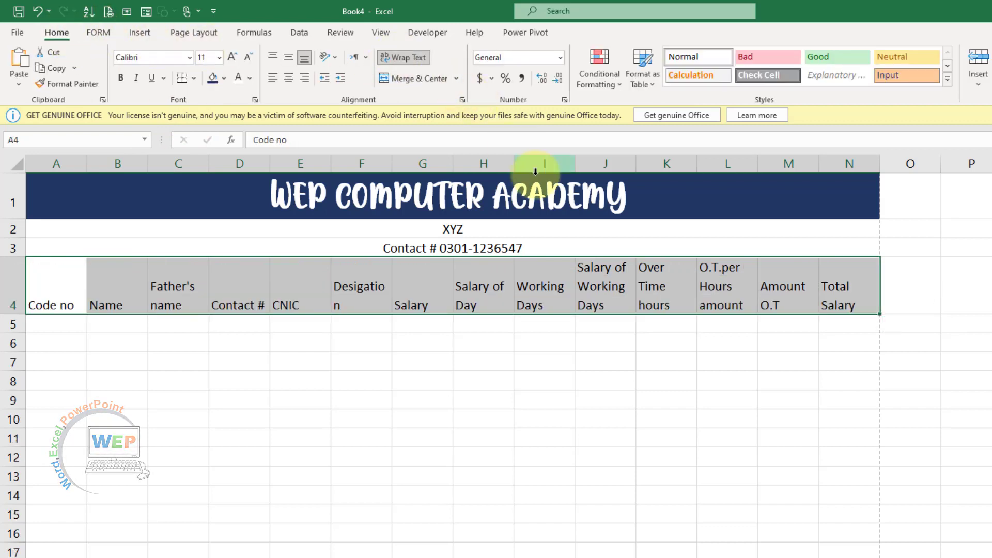
left_click(289, 78)
left_click(288, 58)
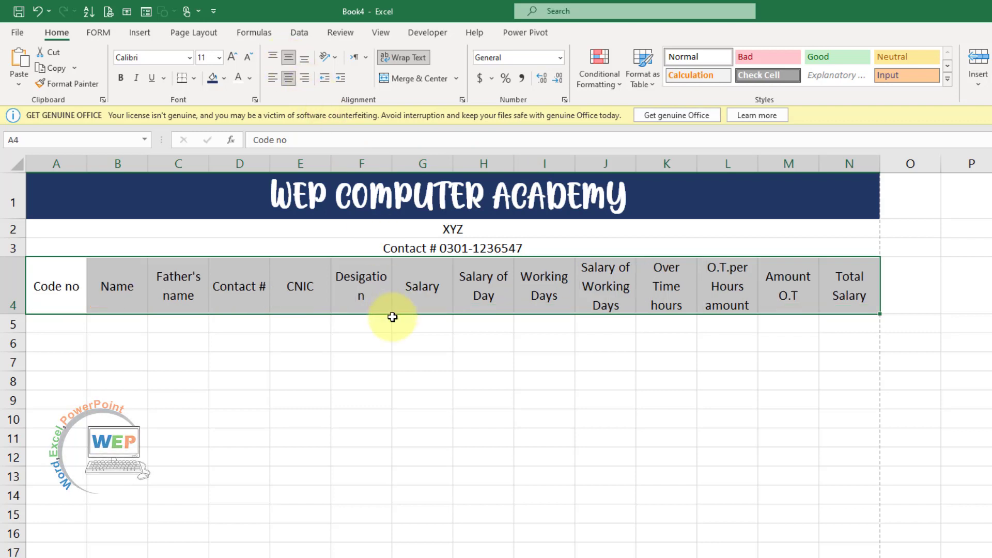
left_click(386, 362)
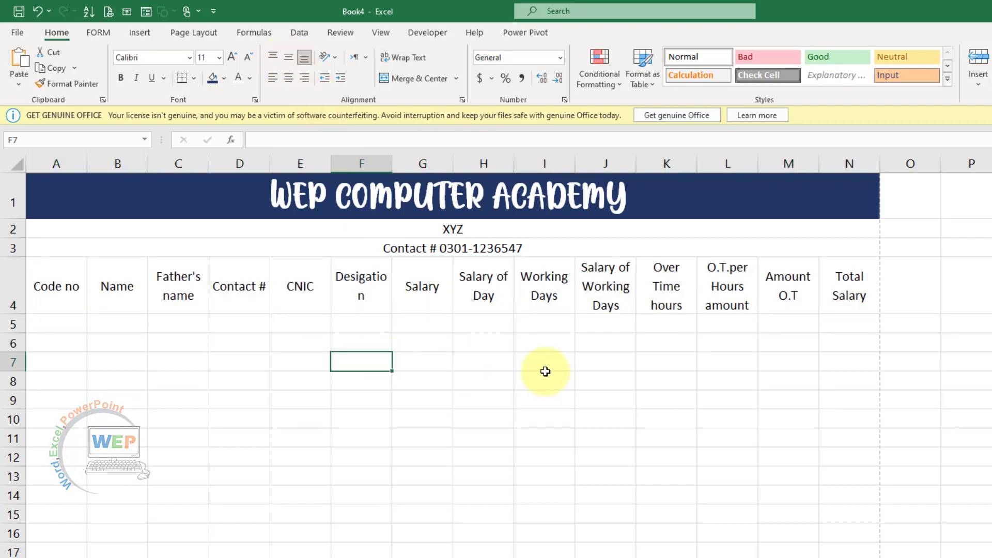
double_click(569, 248)
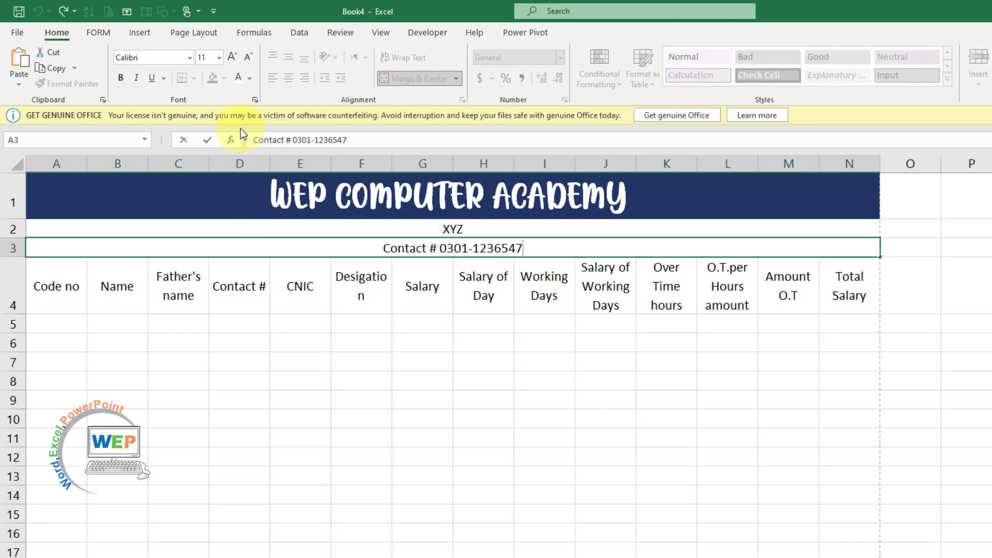
Give the merged contact line in A3 a dark navy fill with bold white text
left_click(263, 248)
left_click(264, 276)
left_click(256, 248)
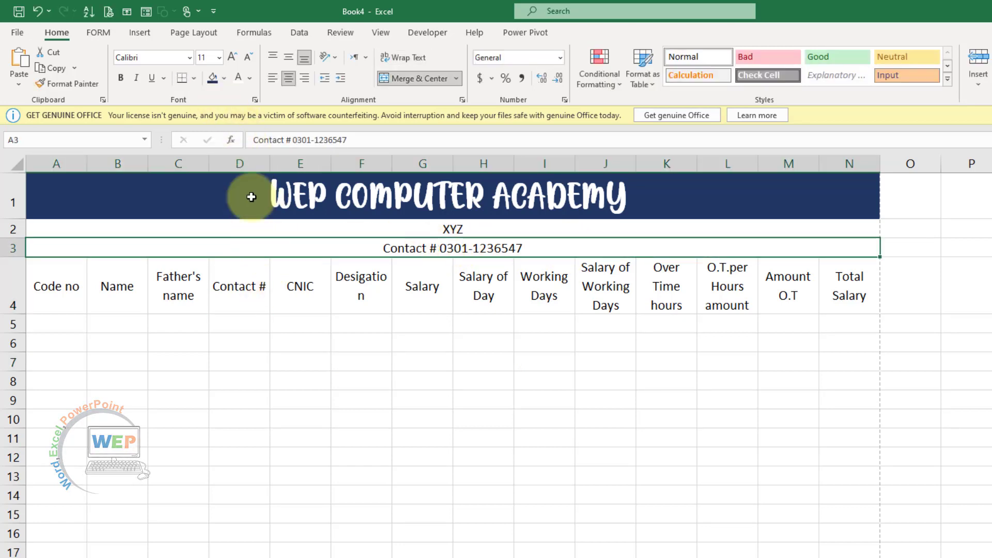
left_click(224, 78)
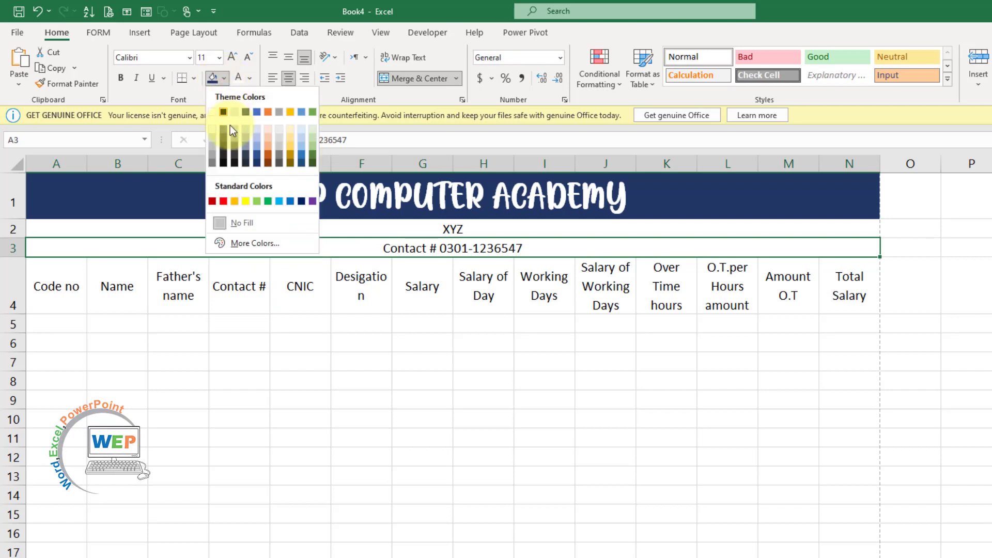
left_click(258, 160)
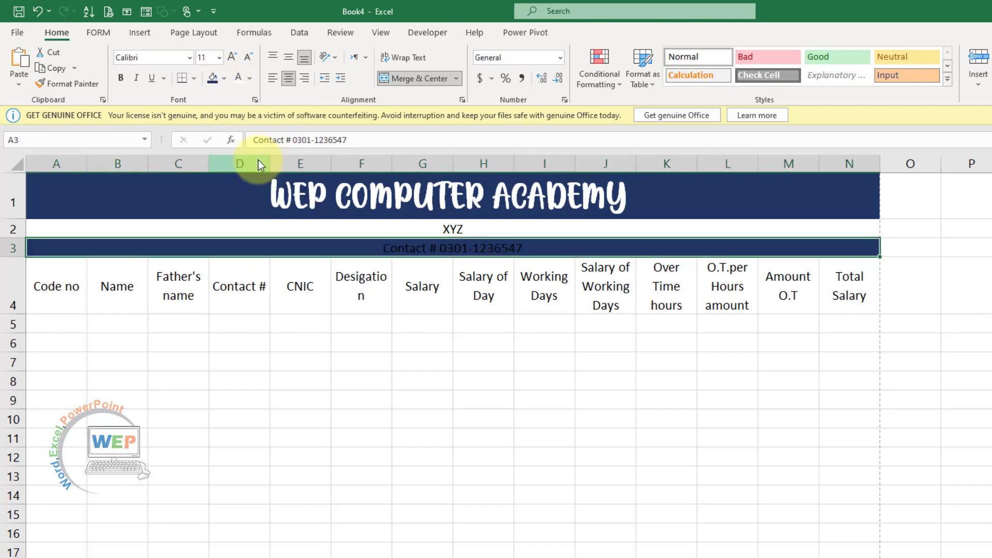
left_click(237, 79)
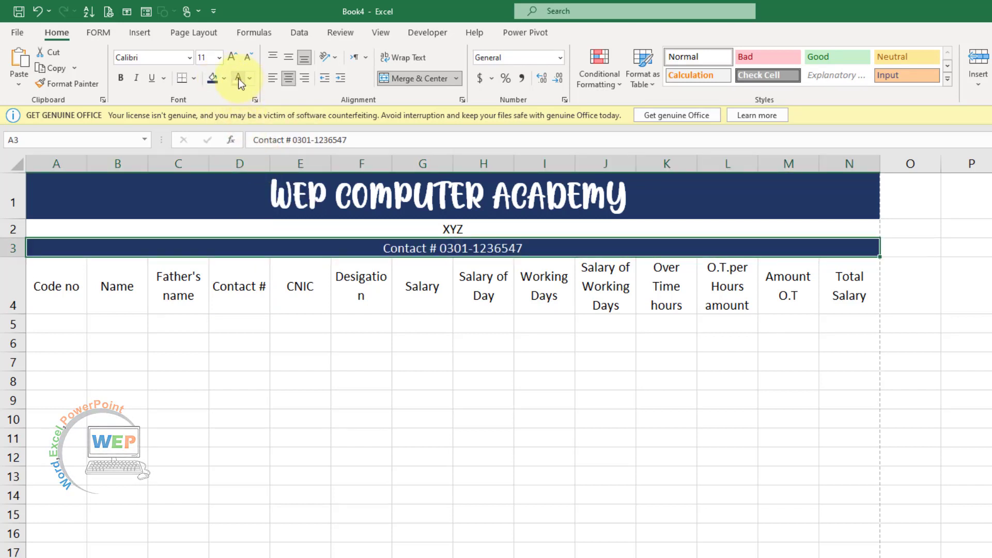
left_click(125, 79)
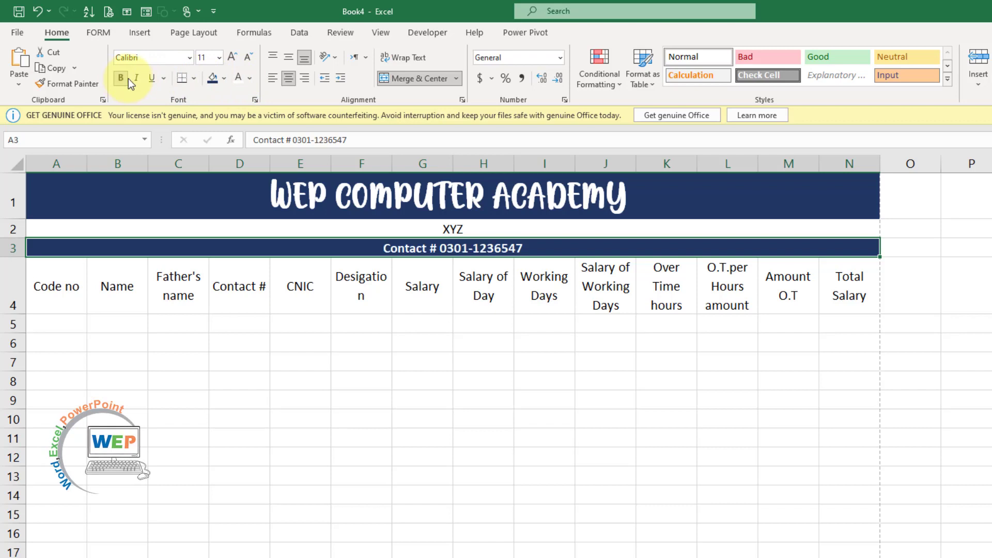
left_click(188, 60)
left_click(334, 249)
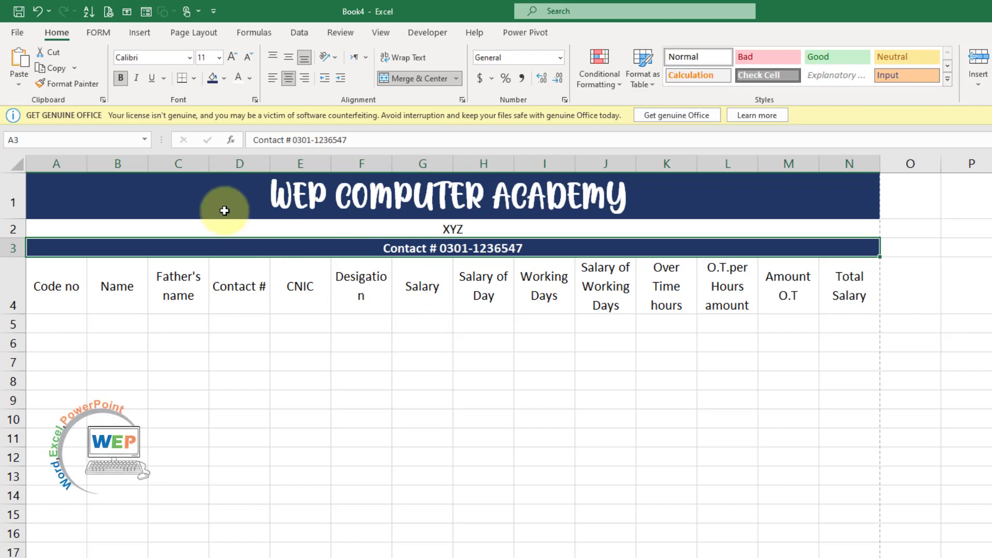
Apply All Borders to the salary table from the title down to row 18
left_click_drag(144, 186, 640, 556)
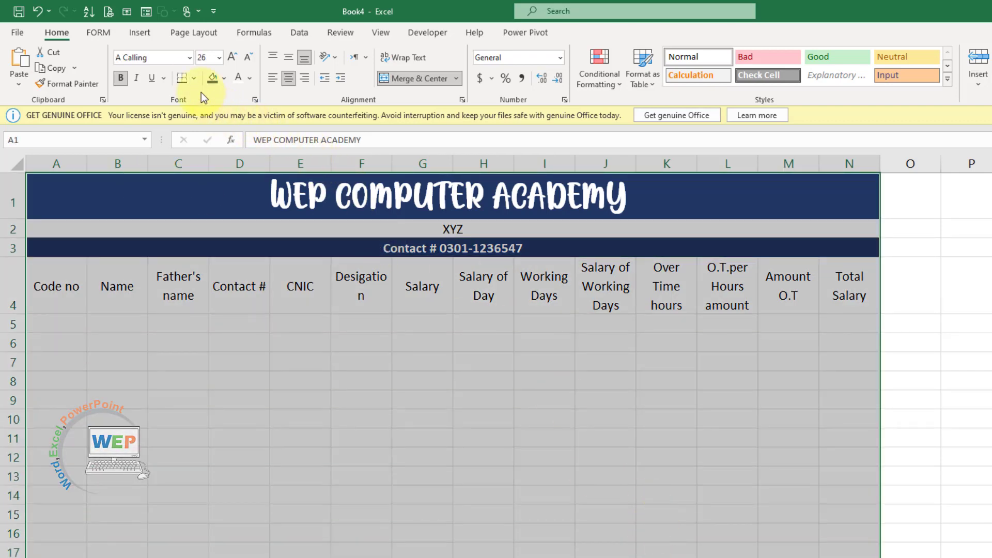
left_click(194, 78)
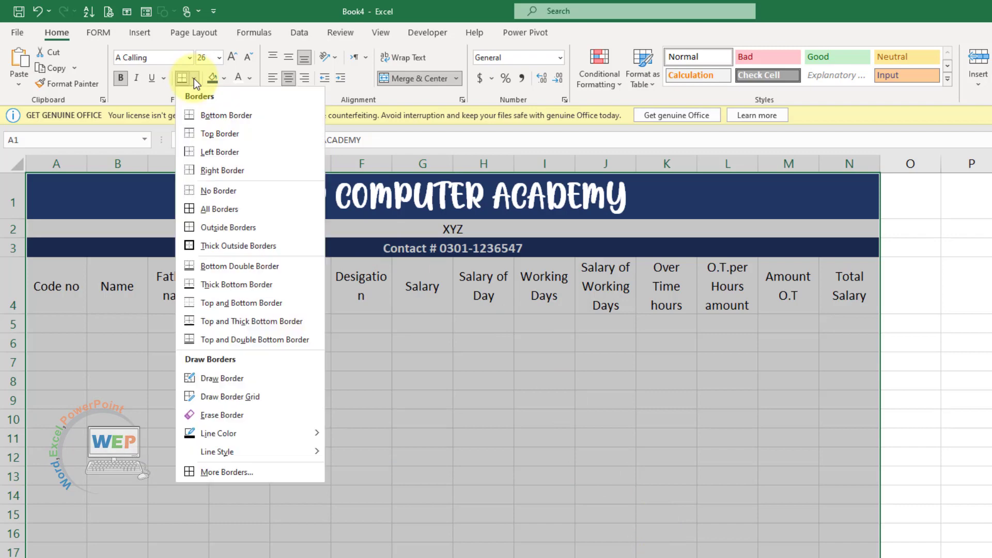
left_click(206, 209)
left_click(503, 357)
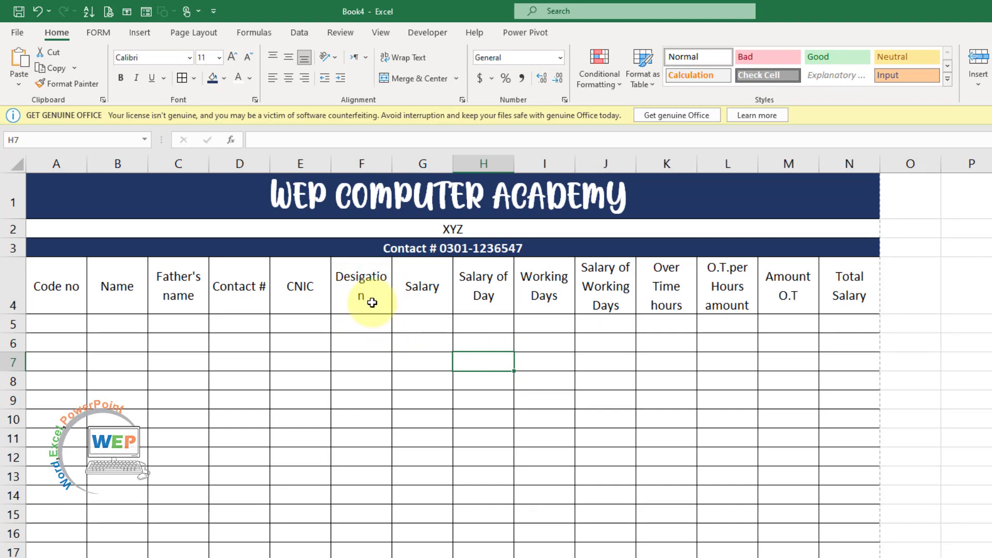
Widen column F so 'Desigation' fits, then enter the first employee code in A5
left_click_drag(392, 161, 402, 163)
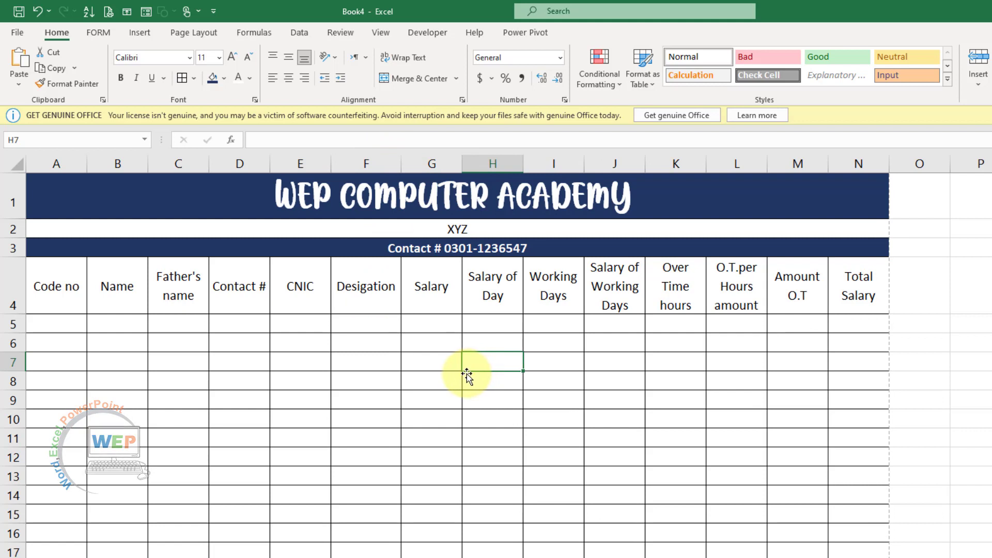
left_click(551, 374)
left_click(635, 374)
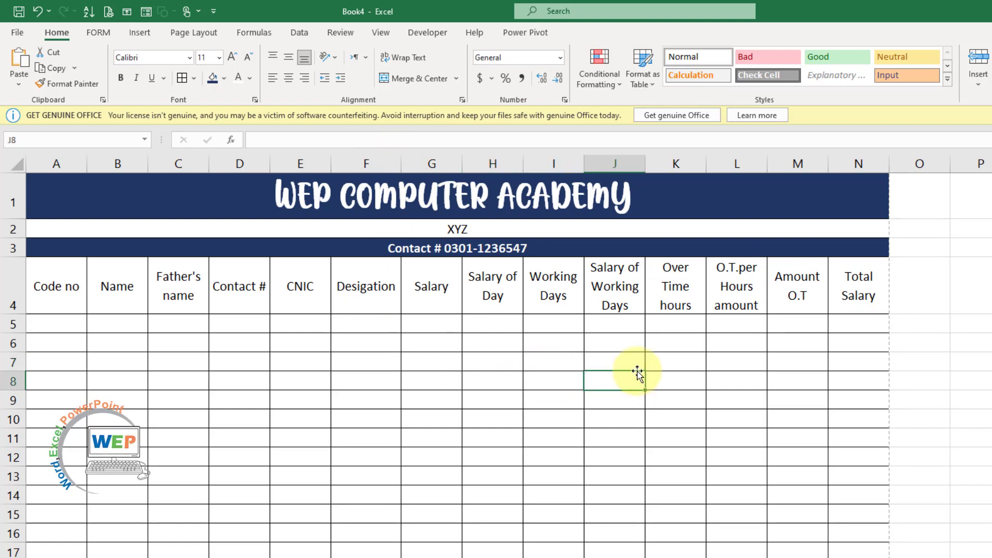
left_click(52, 325)
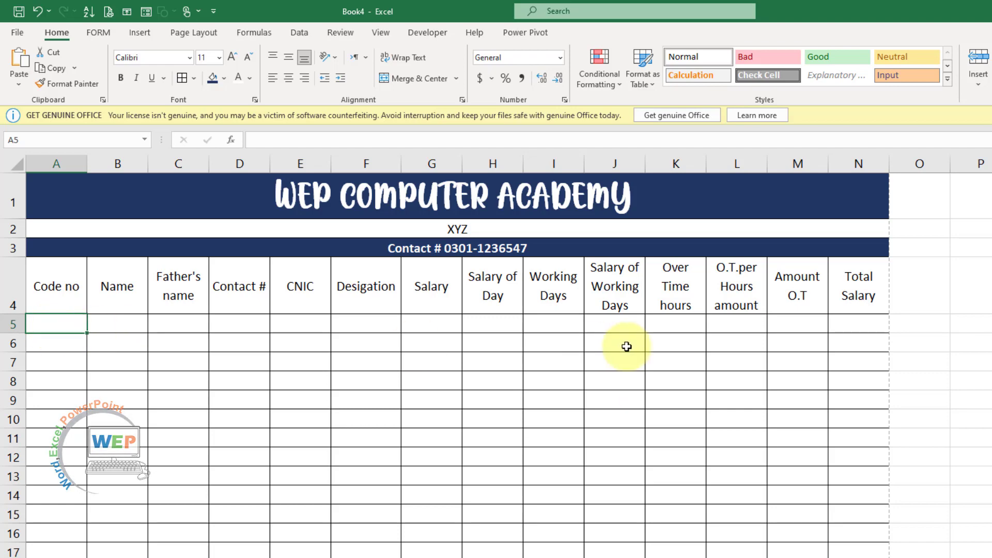
type("we")
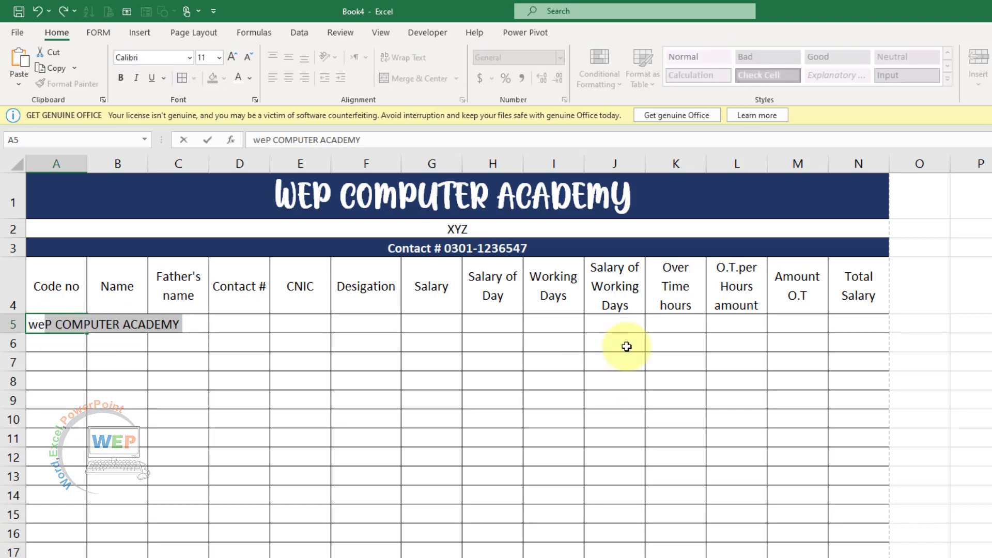
type("p1")
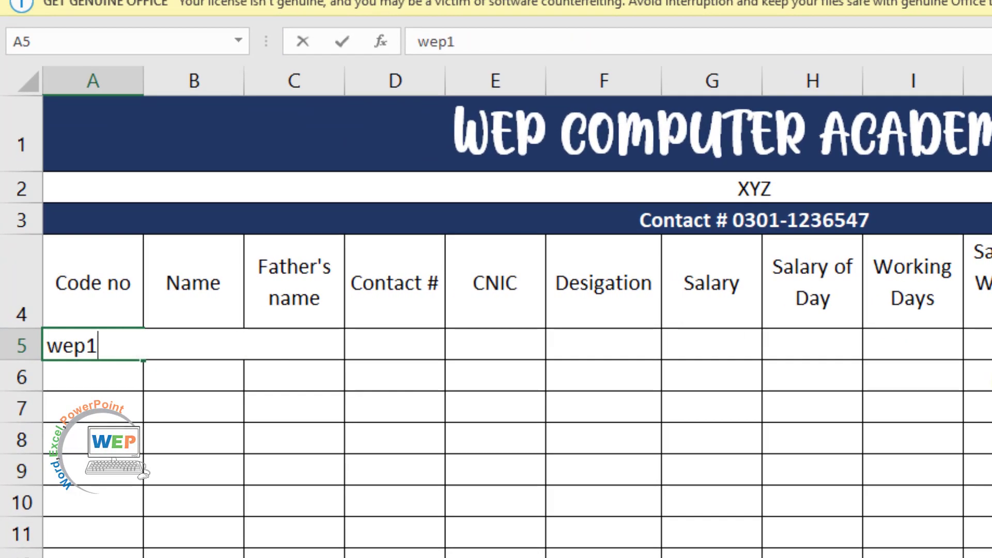
Fill B5 to E5 with the employee's name, father's name, contact number and CNIC
key("Tab")
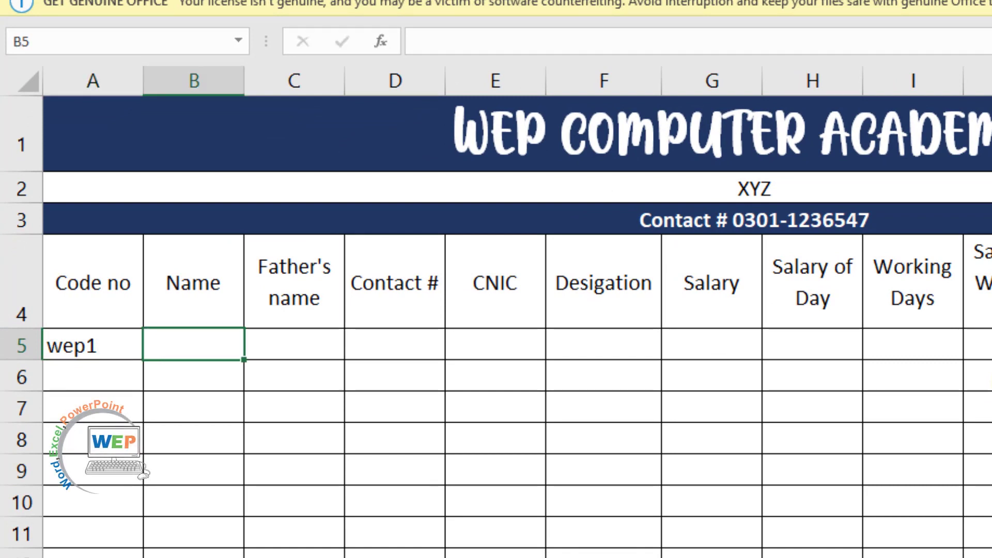
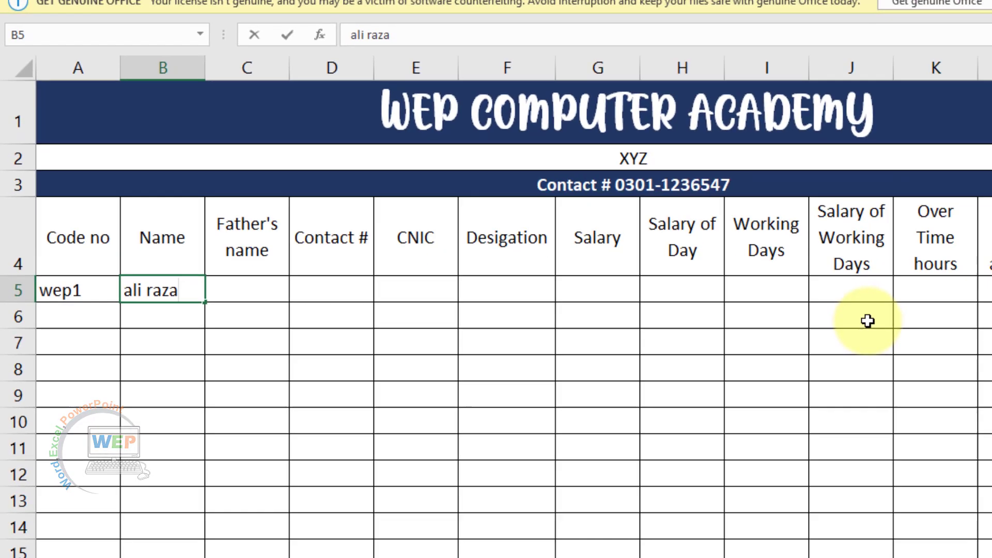
key("Tab")
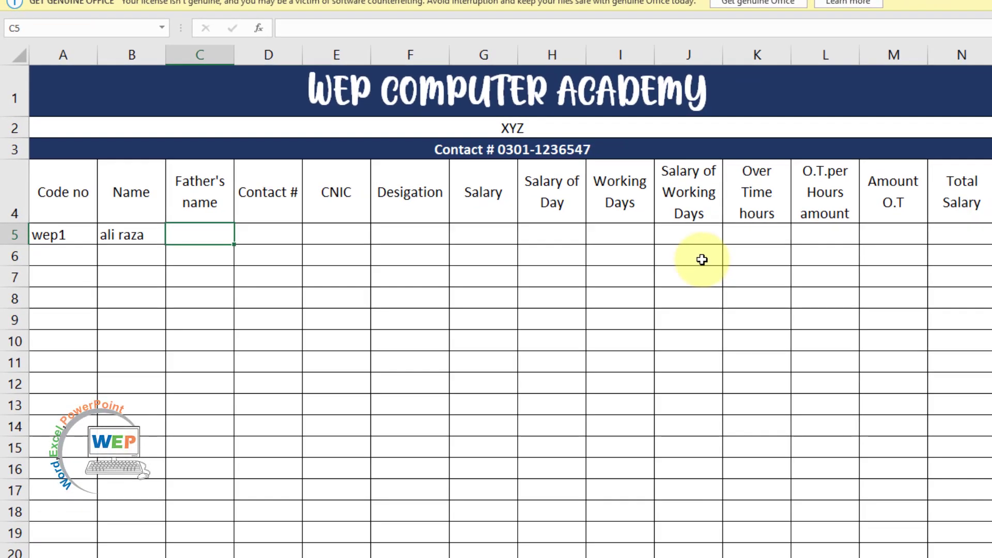
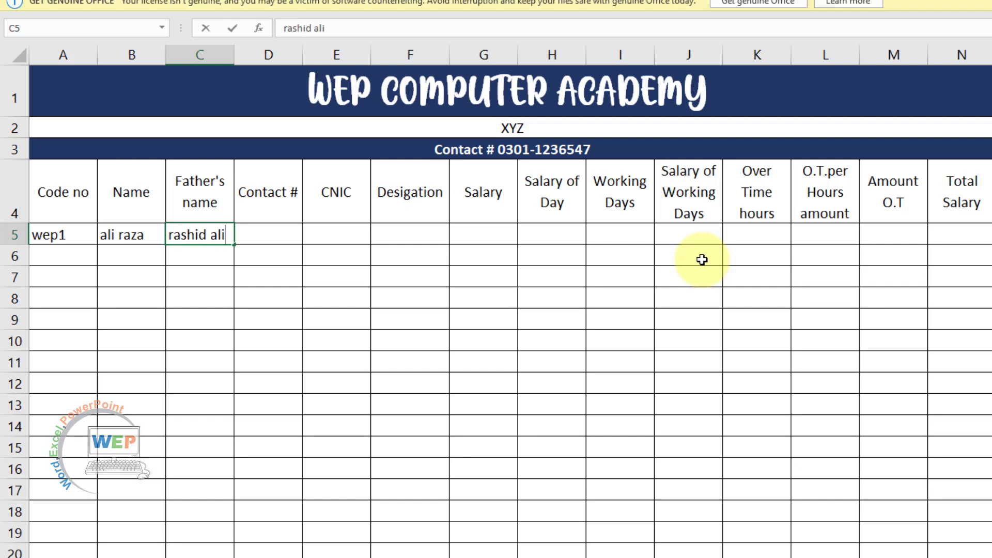
key("Tab")
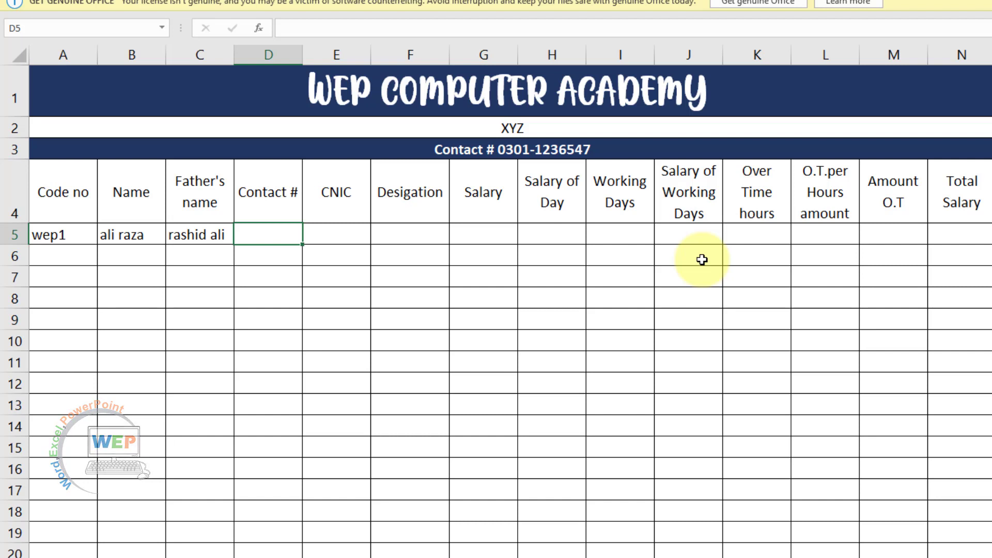
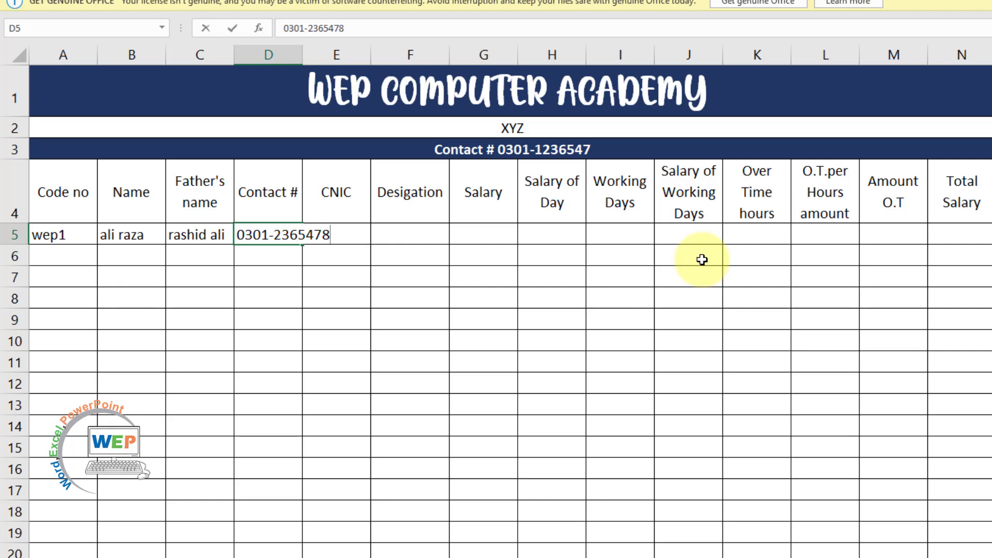
key("Tab")
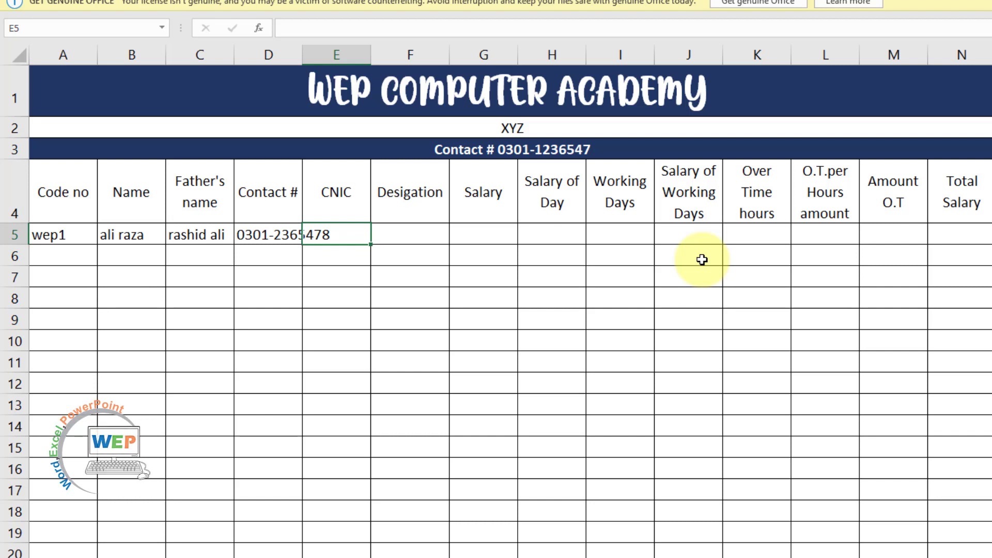
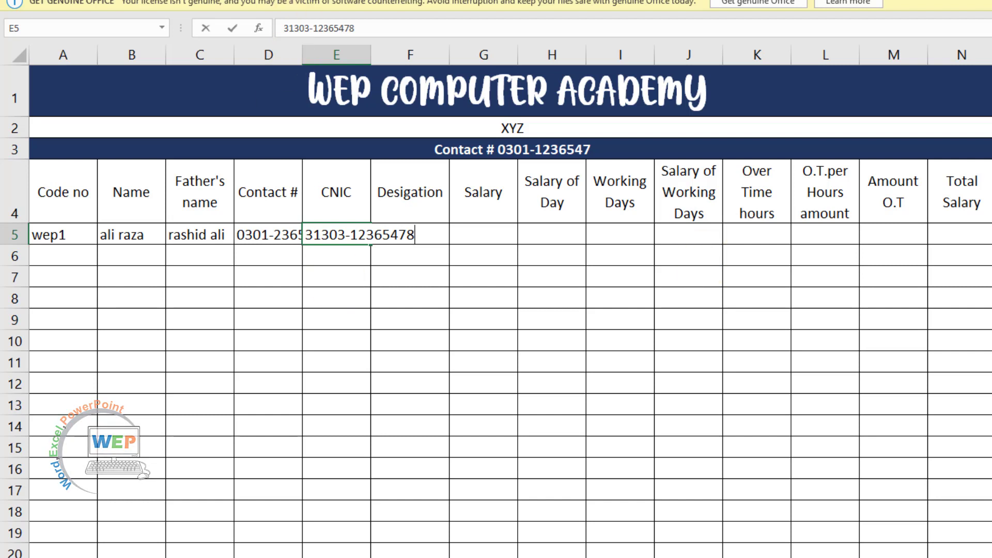
Commit the CNIC, then AutoFit columns D and E to show both values fully
left_click(343, 195)
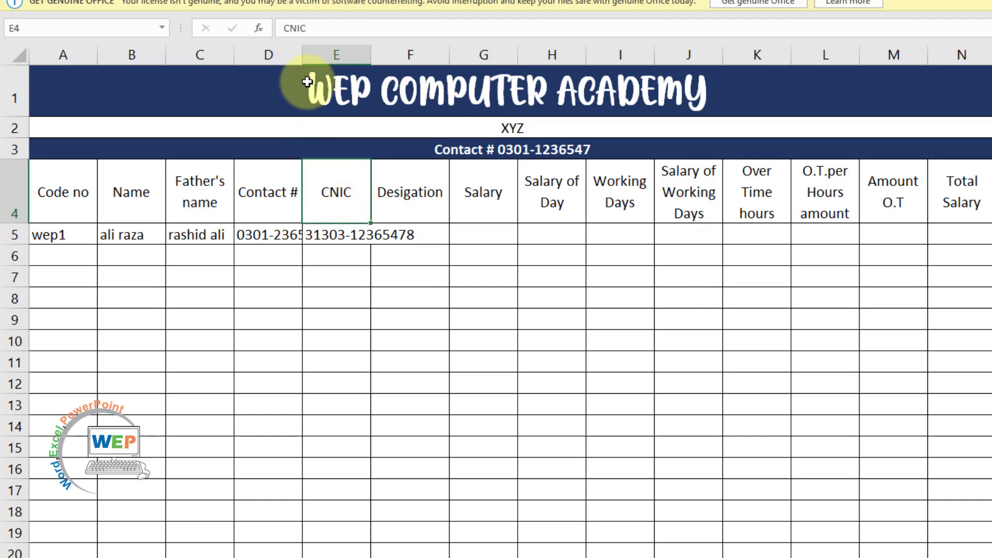
double_click(303, 59)
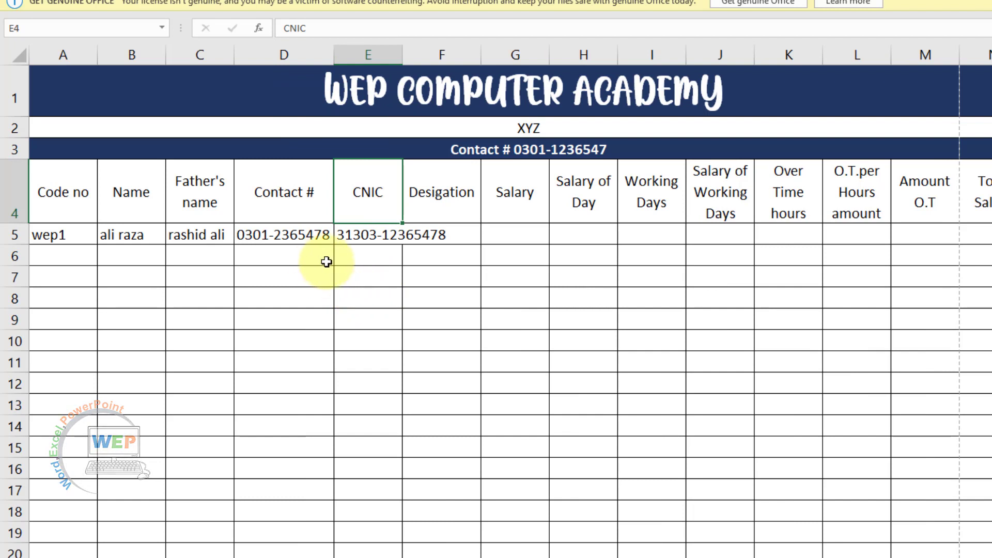
double_click(402, 58)
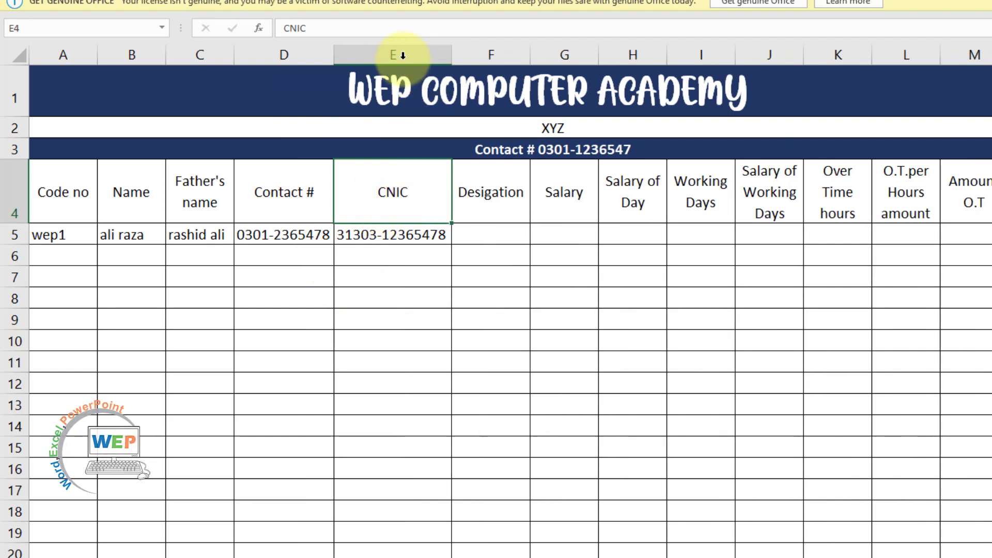
left_click(535, 301)
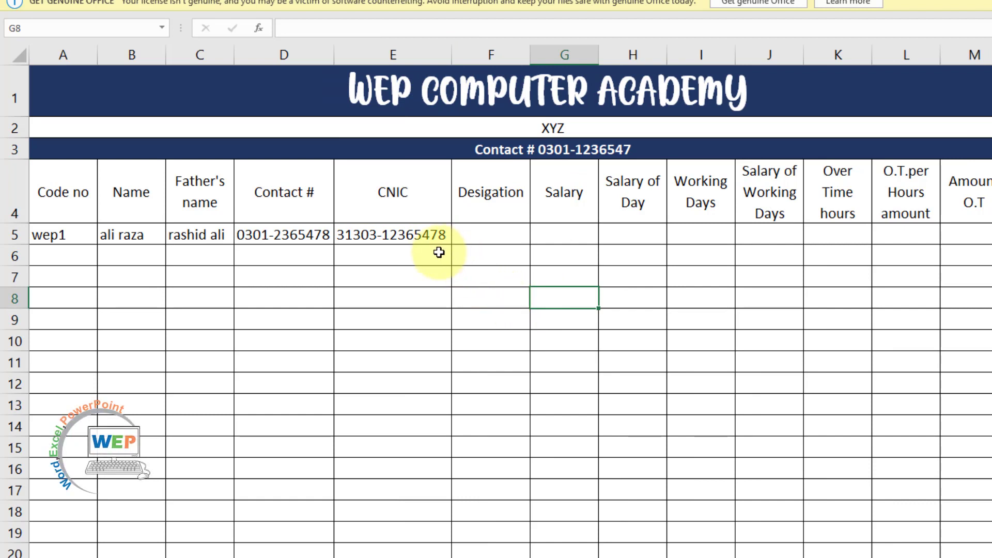
Enter Engineer as the designation in F5 and 42000 as the salary in G5
left_click(493, 235)
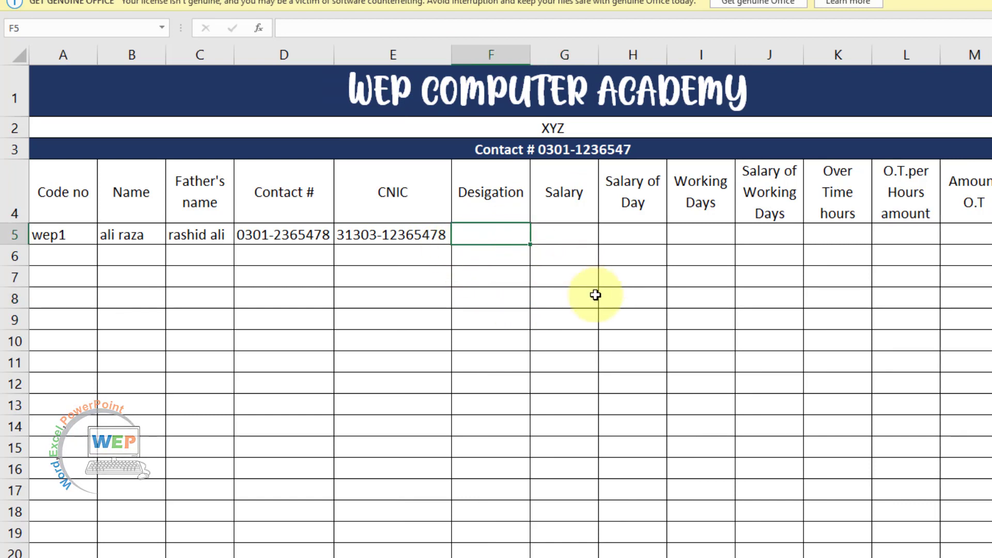
type("Engineer")
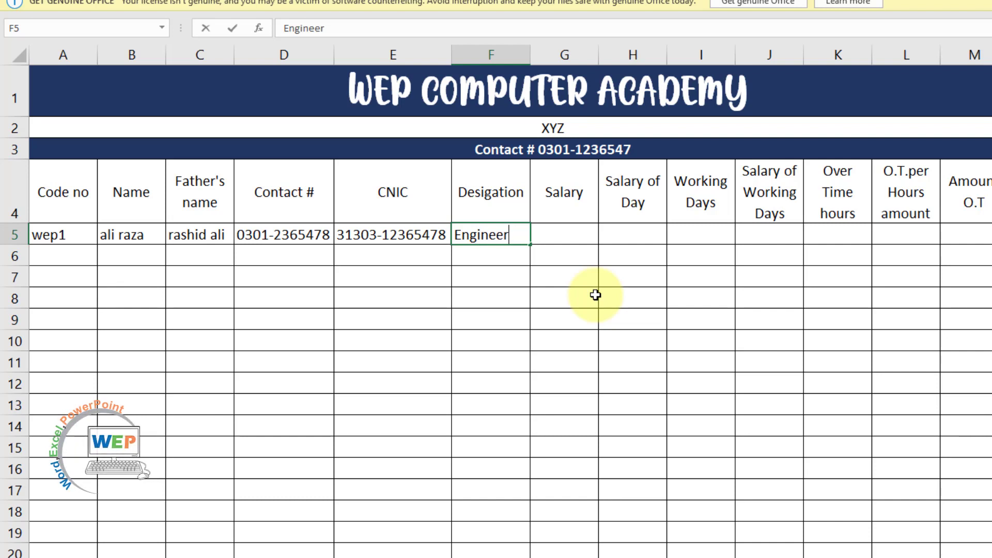
key("Tab")
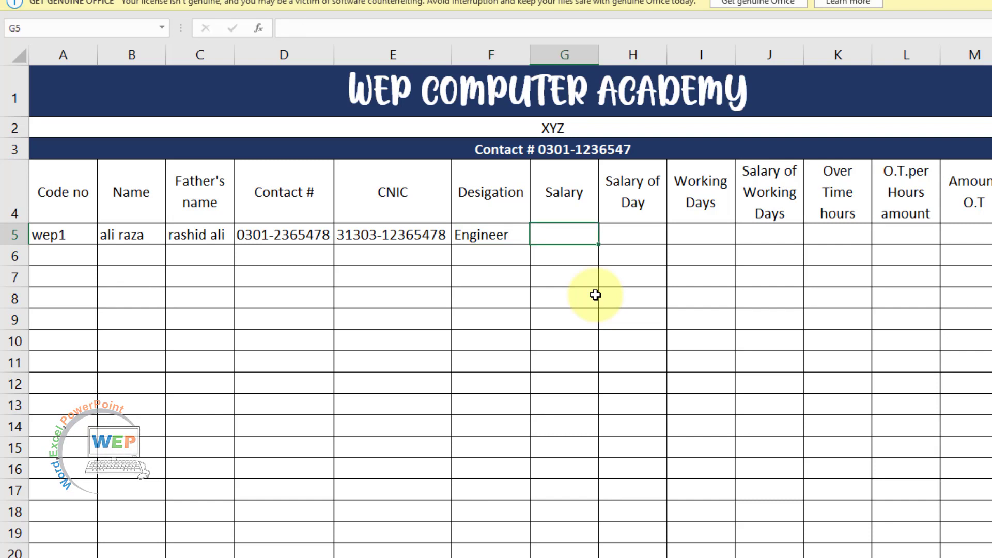
type("42000")
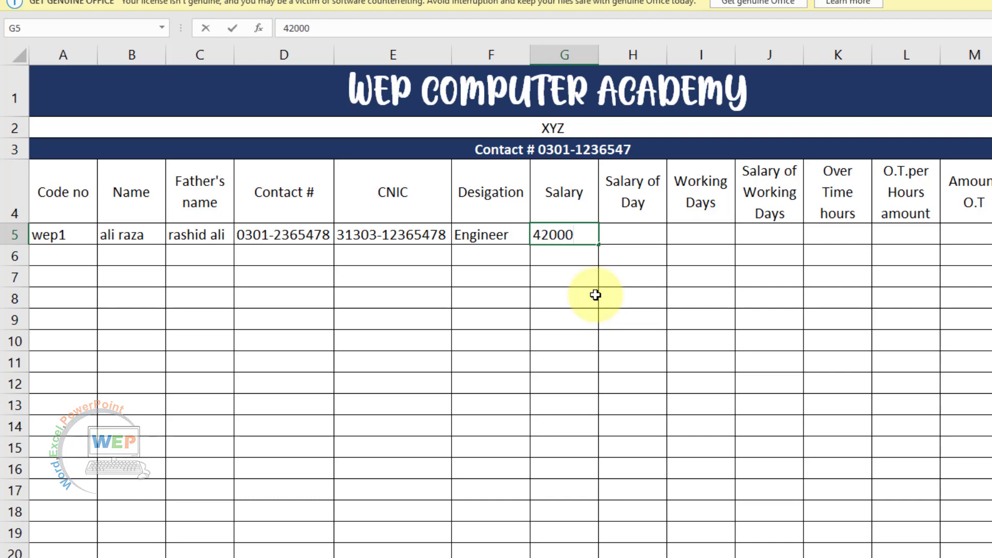
key("Tab")
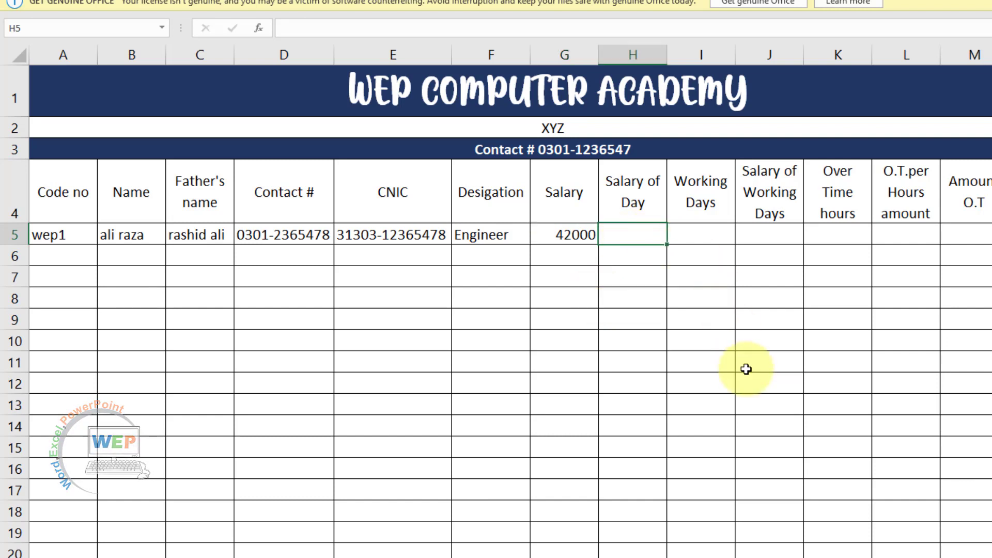
Enter =G5/31 in H5 so Salary of Day shows 1354.84
type("=")
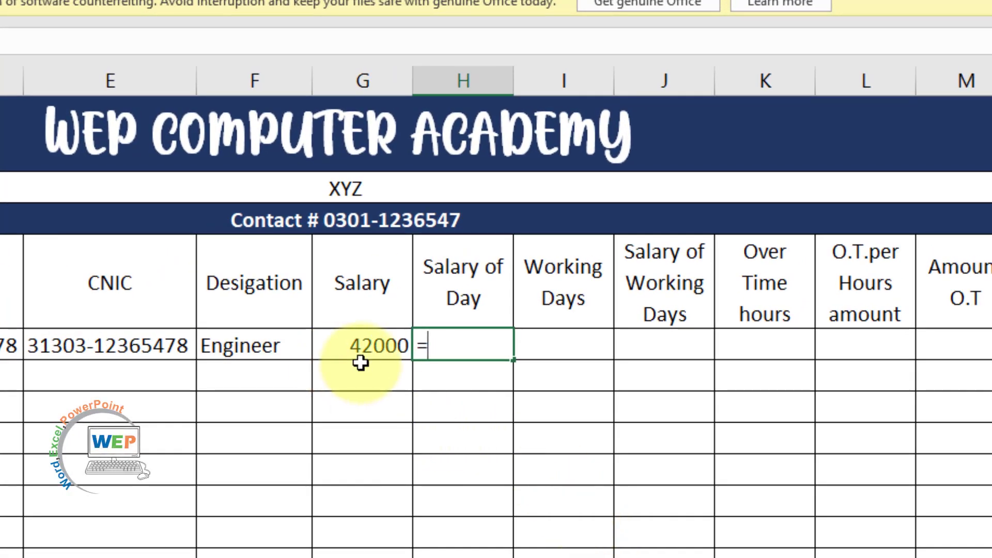
left_click(360, 346)
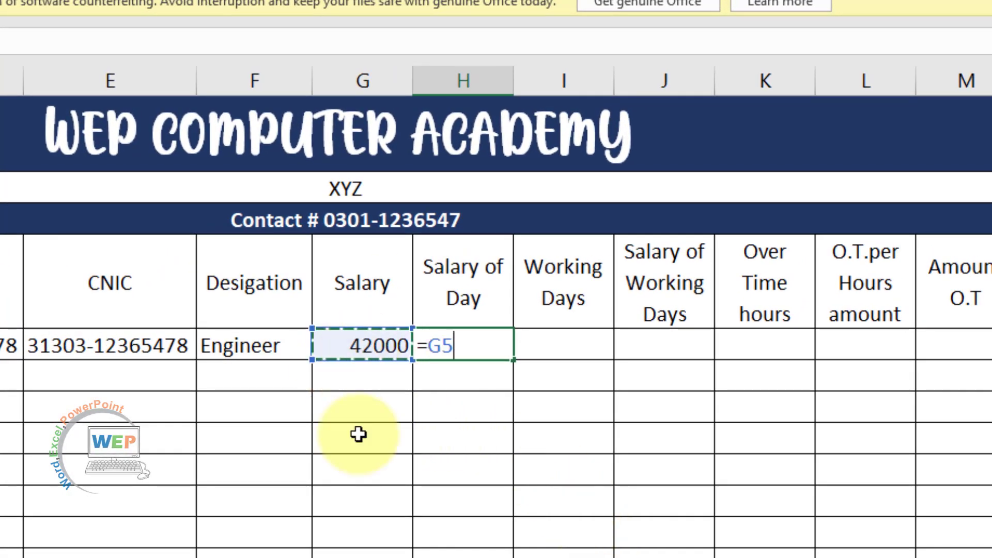
type("/")
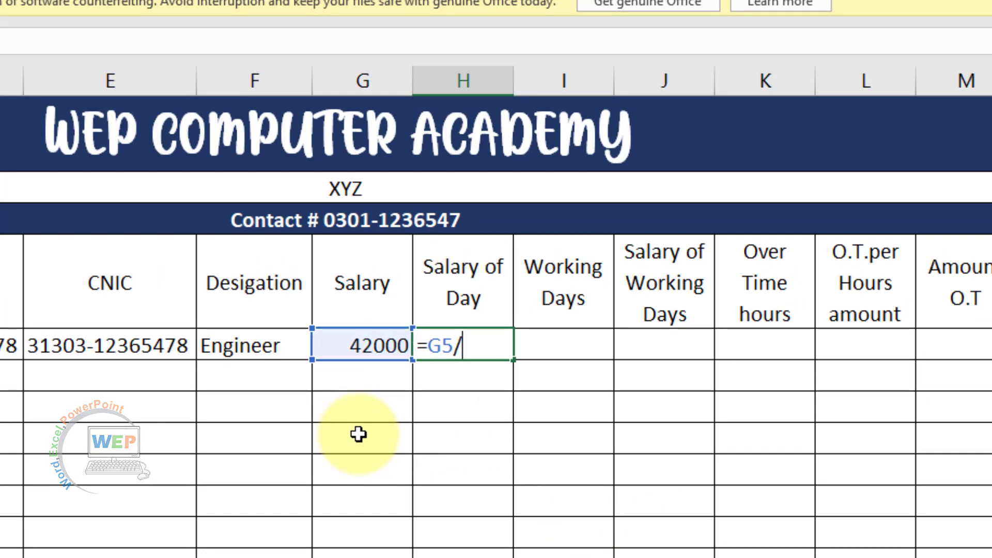
type("31")
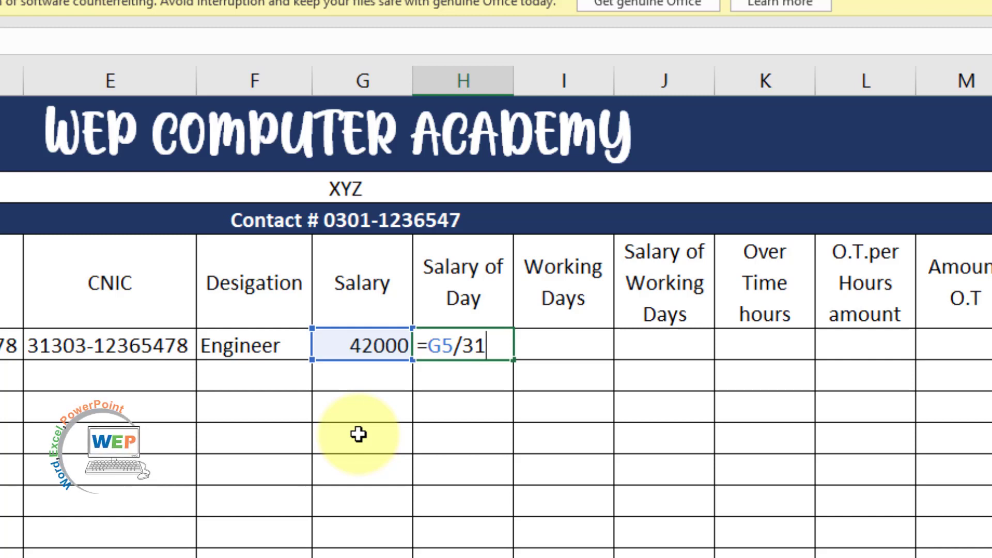
key("Return")
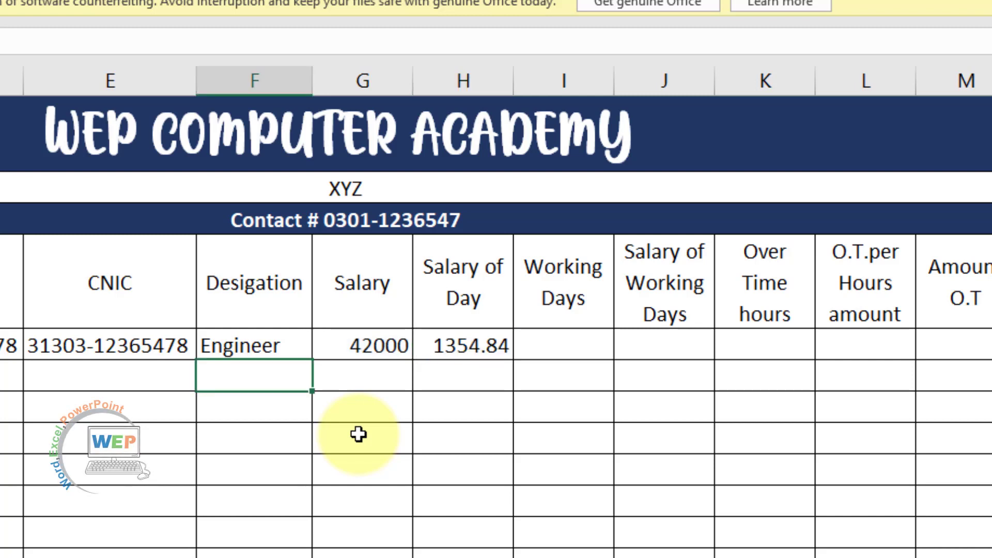
left_click(500, 346)
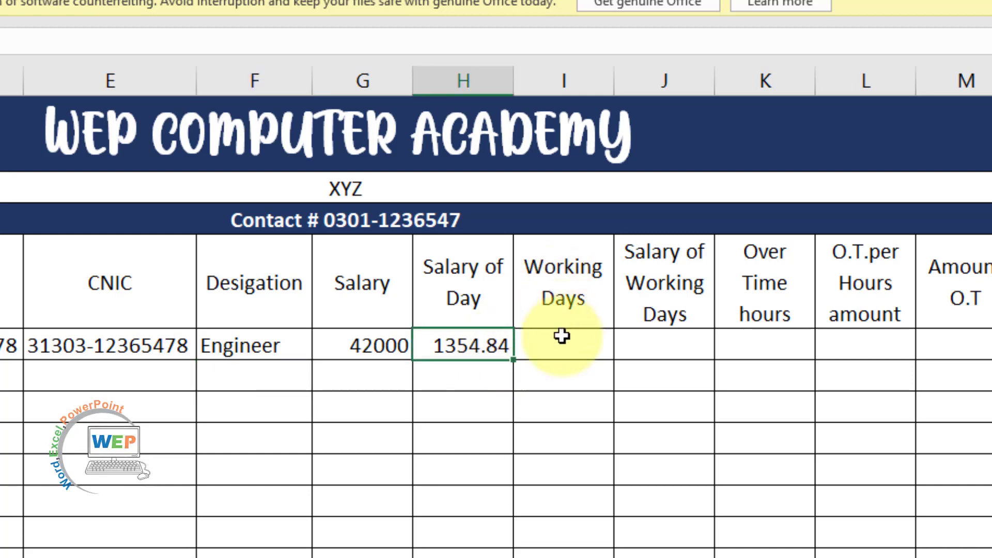
Enter 27 working days in I5 and =H5*I5 in J5, giving 36580.6
left_click(567, 353)
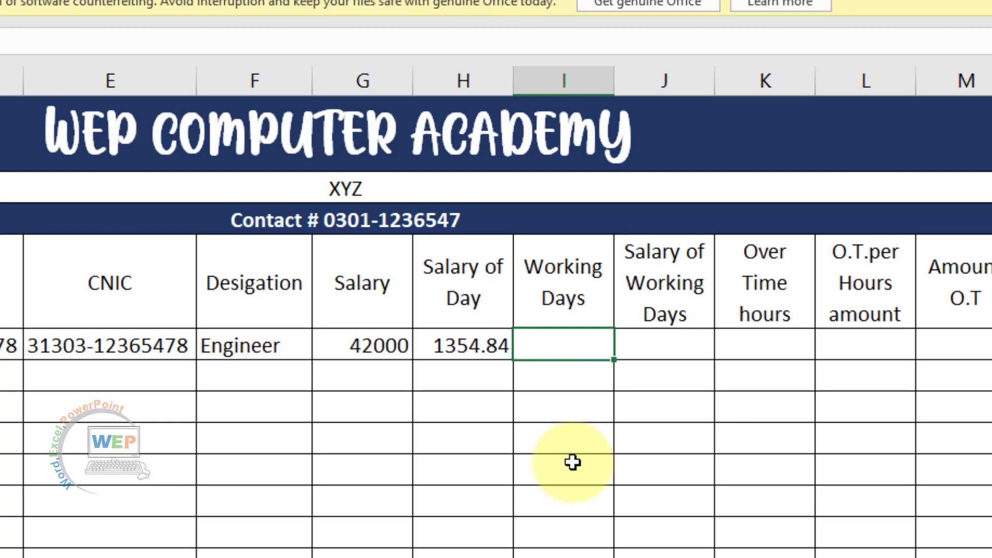
type("27")
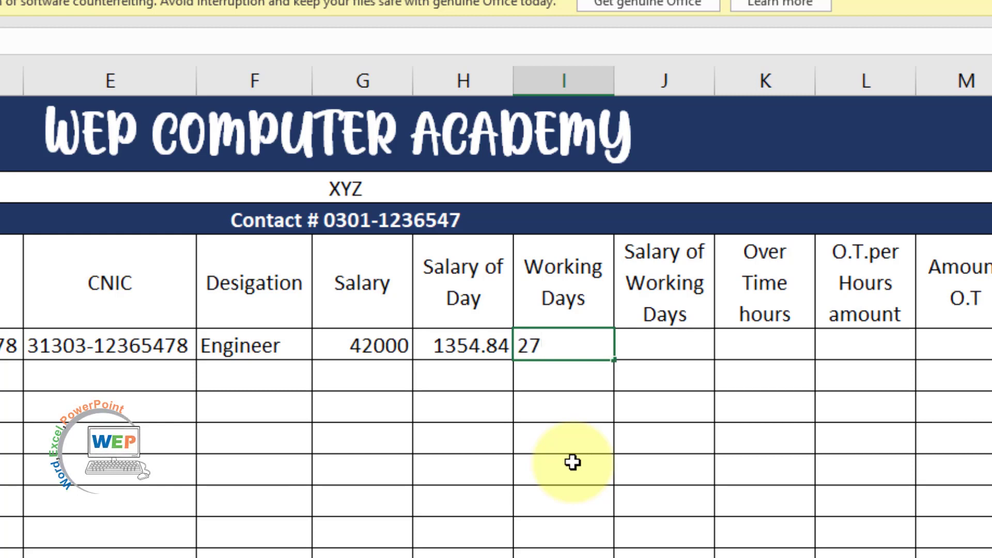
left_click(685, 350)
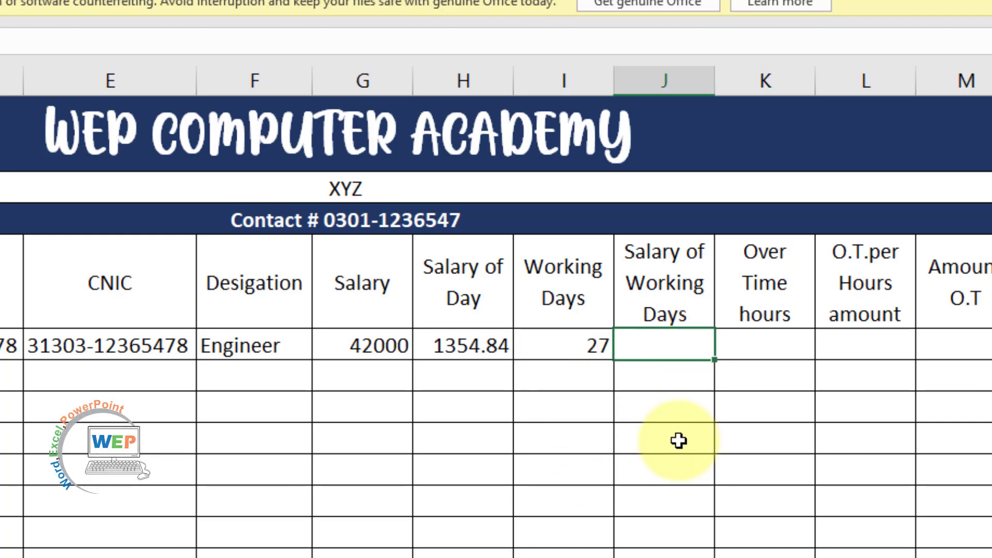
type("=")
left_click(462, 347)
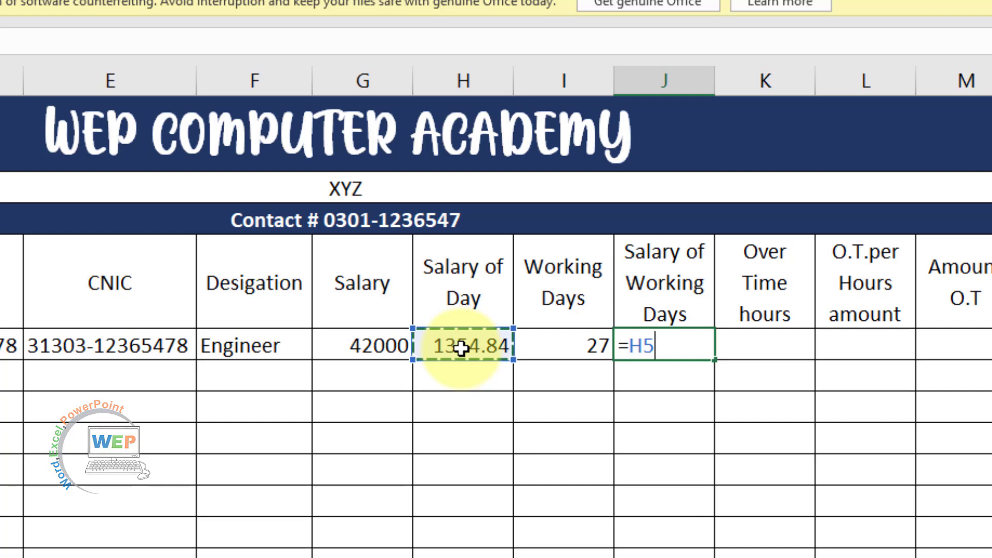
type("*")
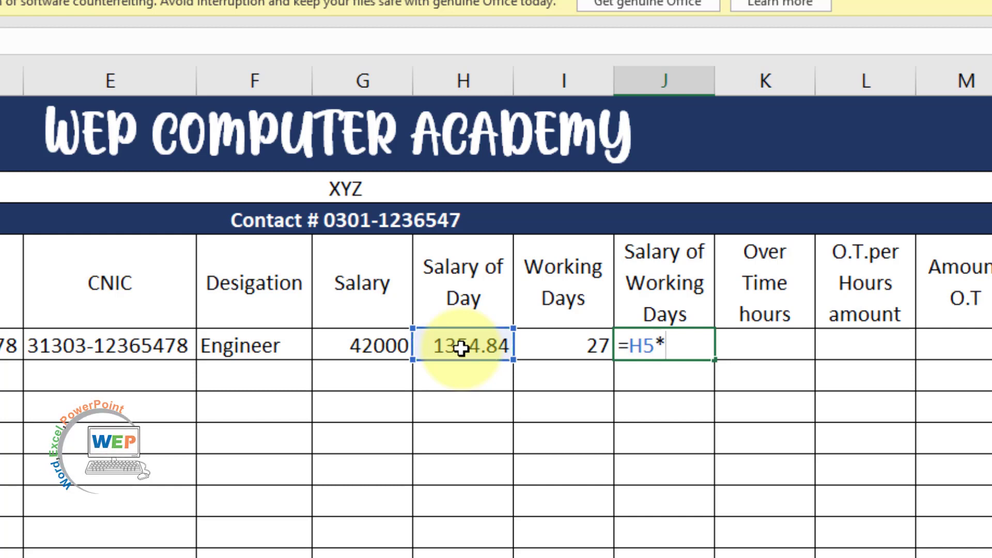
left_click(595, 345)
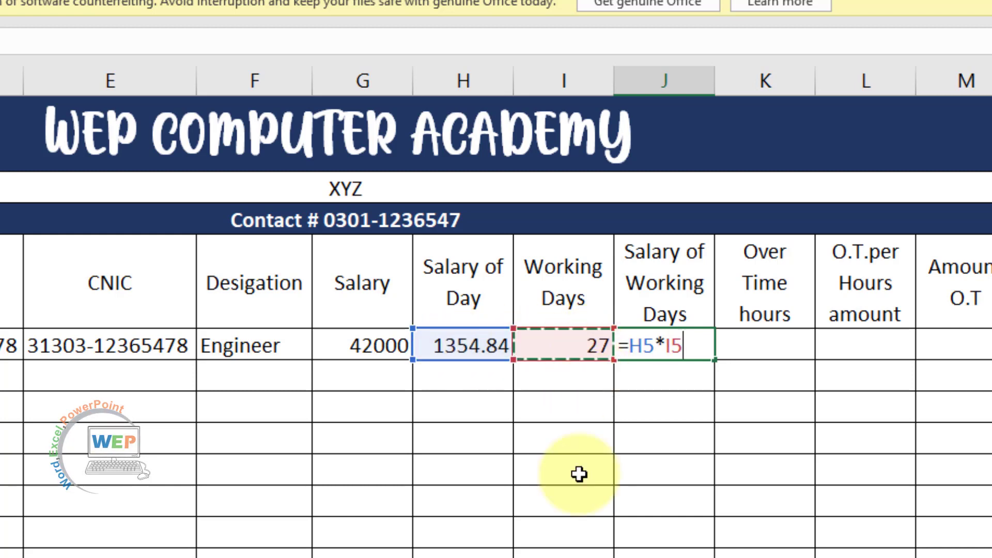
key("Return")
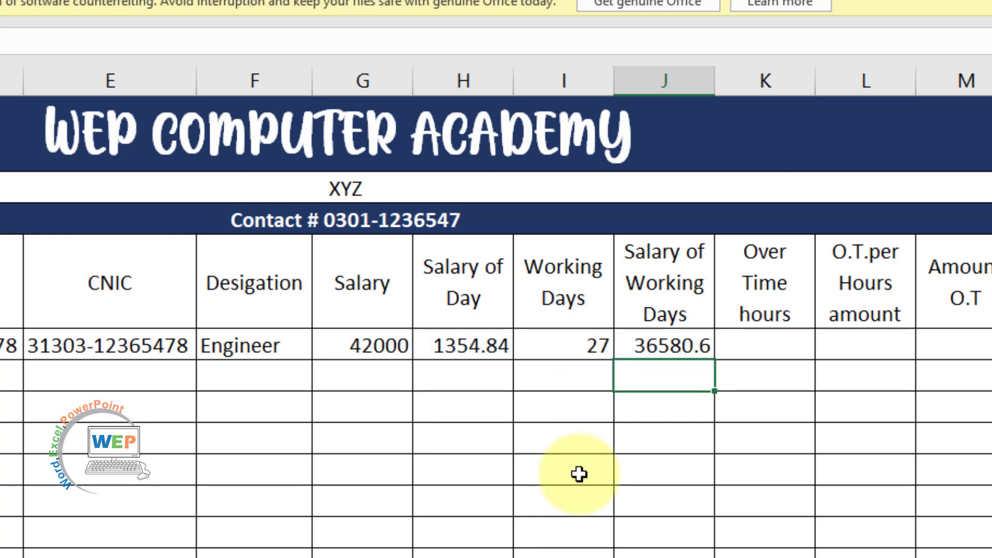
Type 22 as the overtime hours in K5
key("Right")
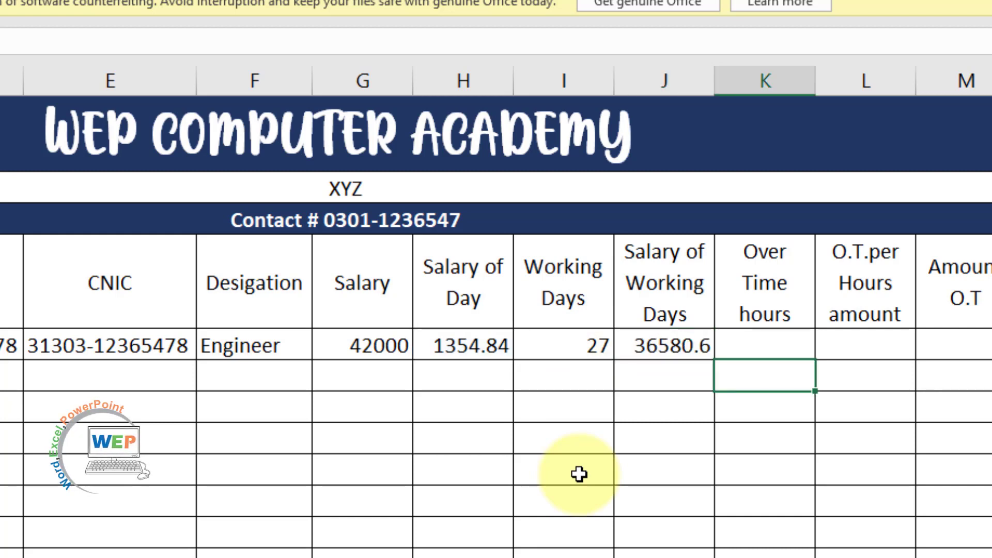
left_click(773, 344)
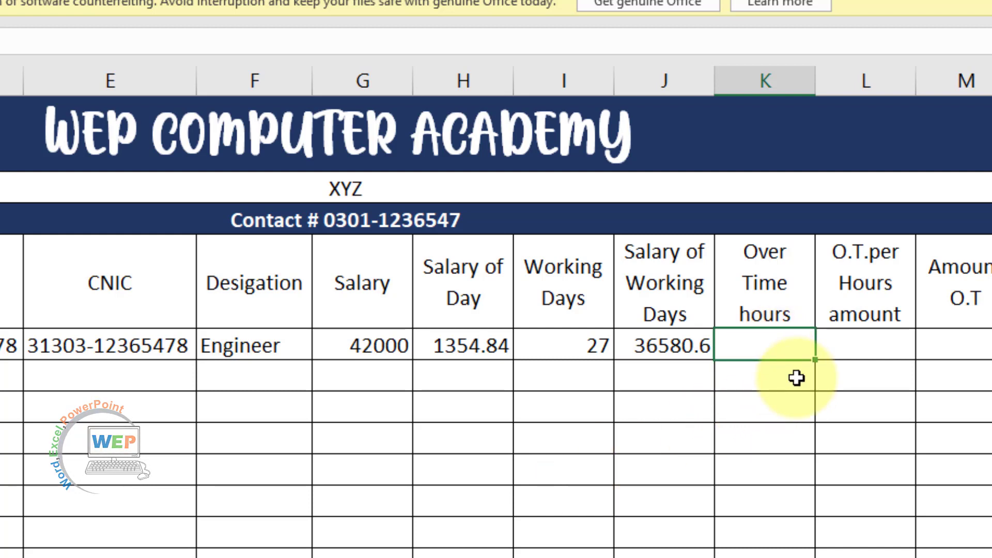
type("22")
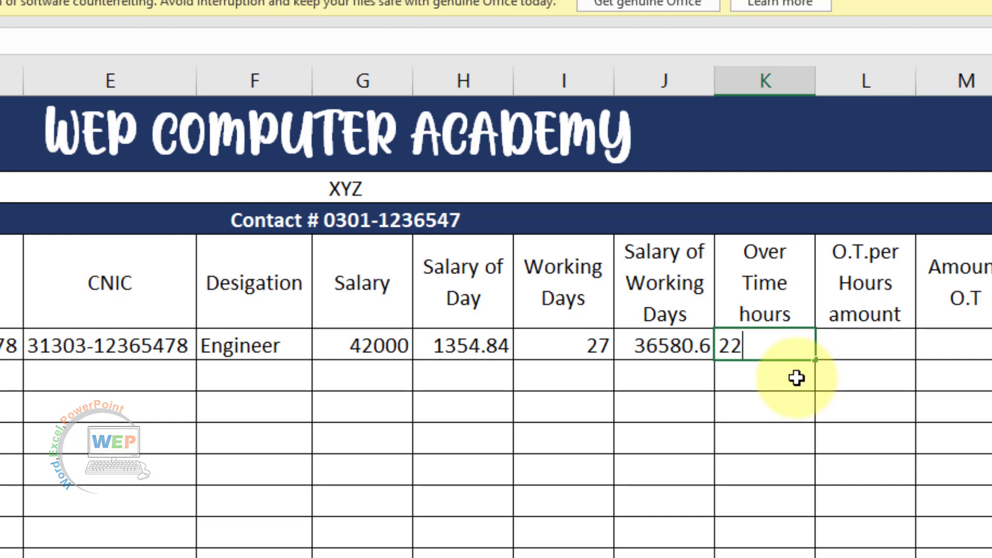
Commit 22 overtime hours and enter =H5/8*2 in L5, giving 338.71
key("Tab")
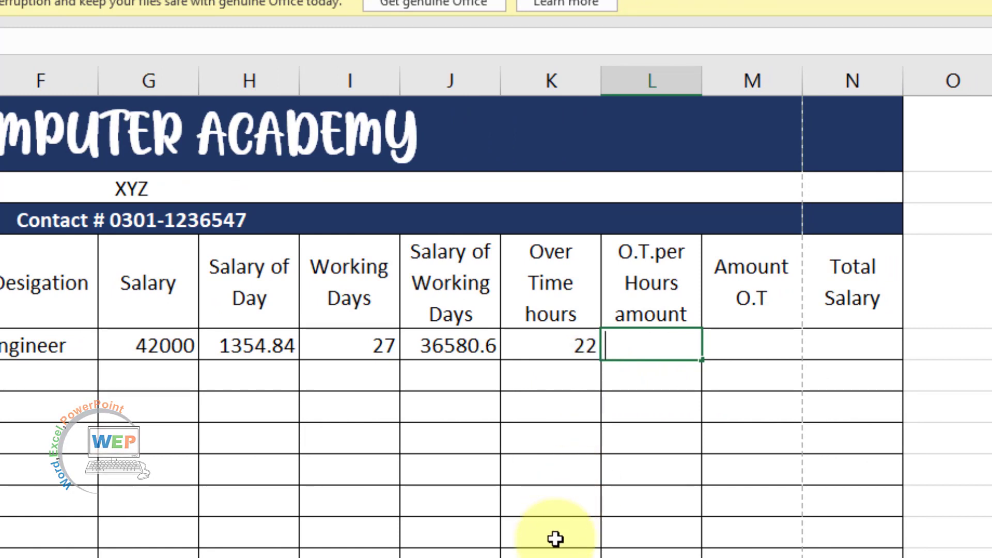
type("=")
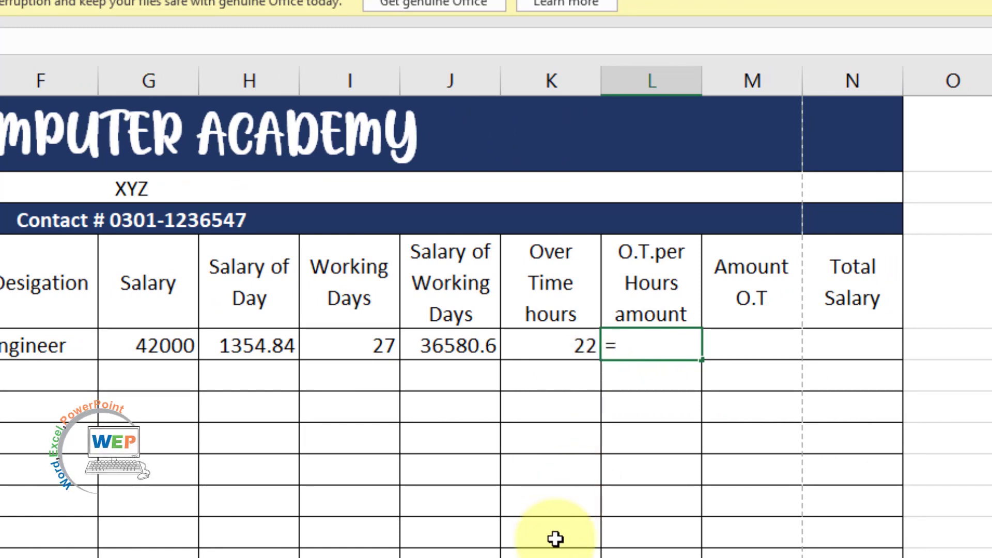
left_click(260, 348)
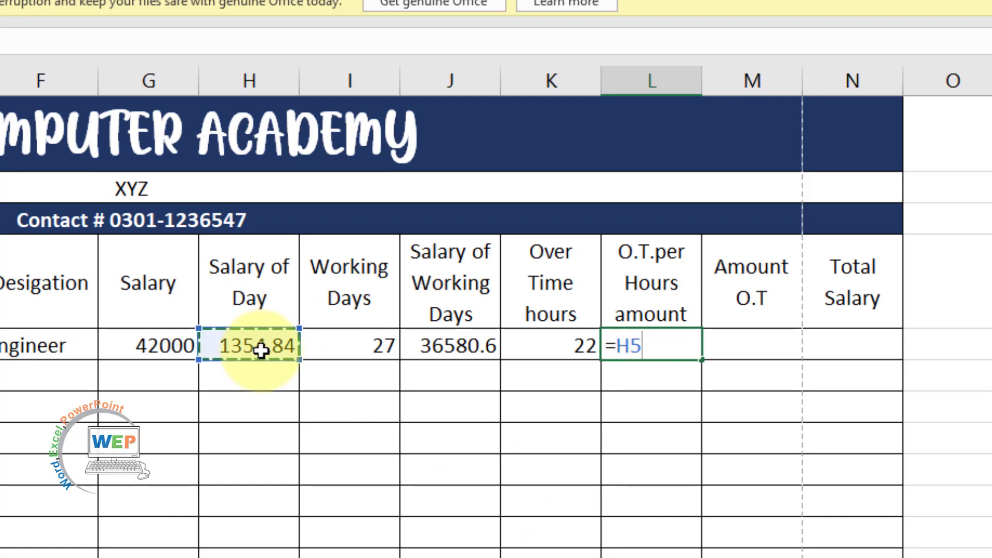
type("/")
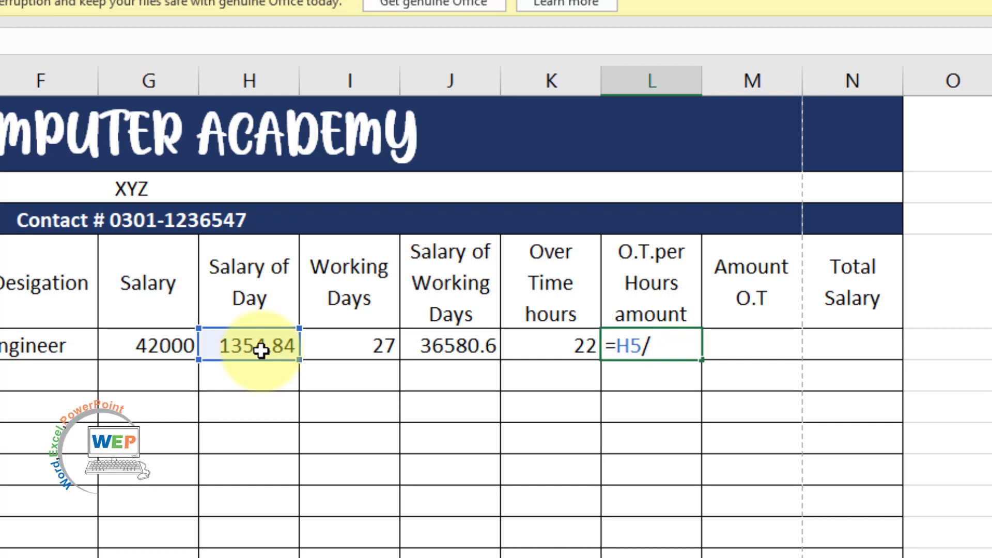
type("8")
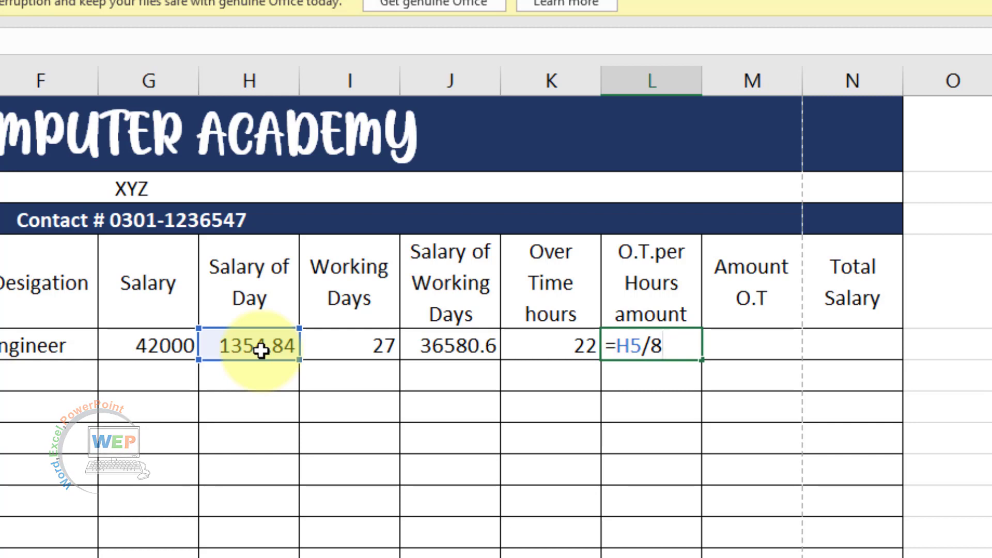
type("*")
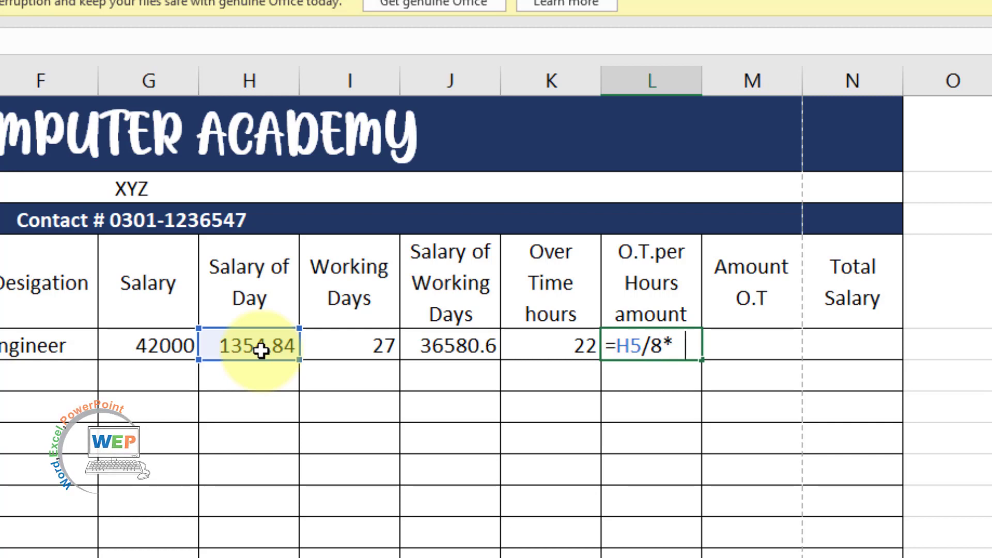
type("2")
key("Return")
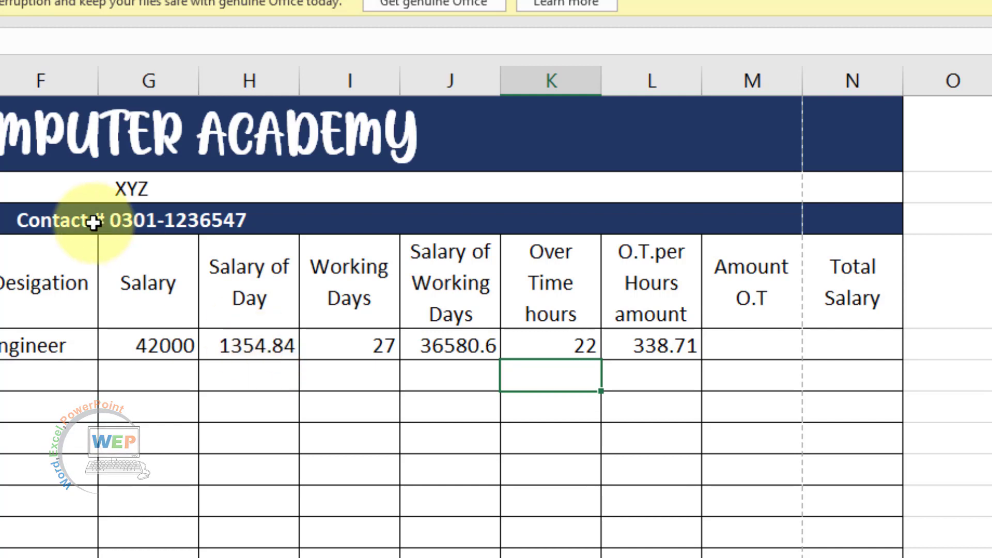
left_click(655, 377)
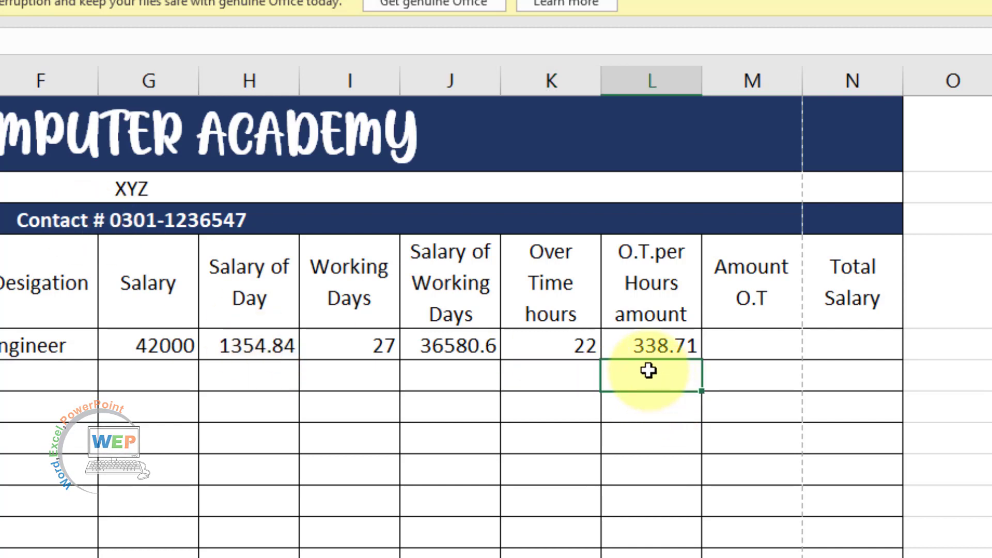
Enter =L5*K5 in M5 for an Amount O.T of 7451.61
left_click(766, 346)
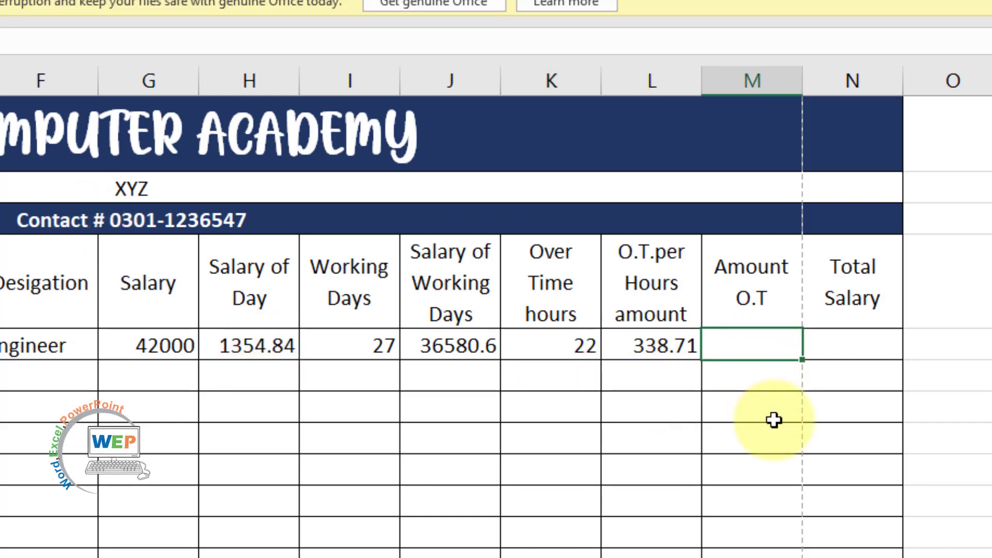
type("=")
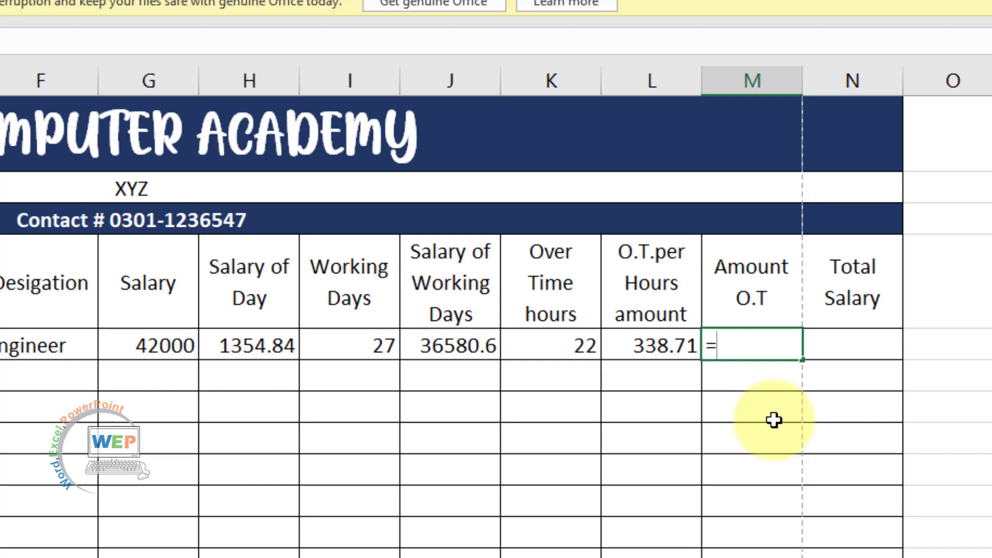
left_click(644, 346)
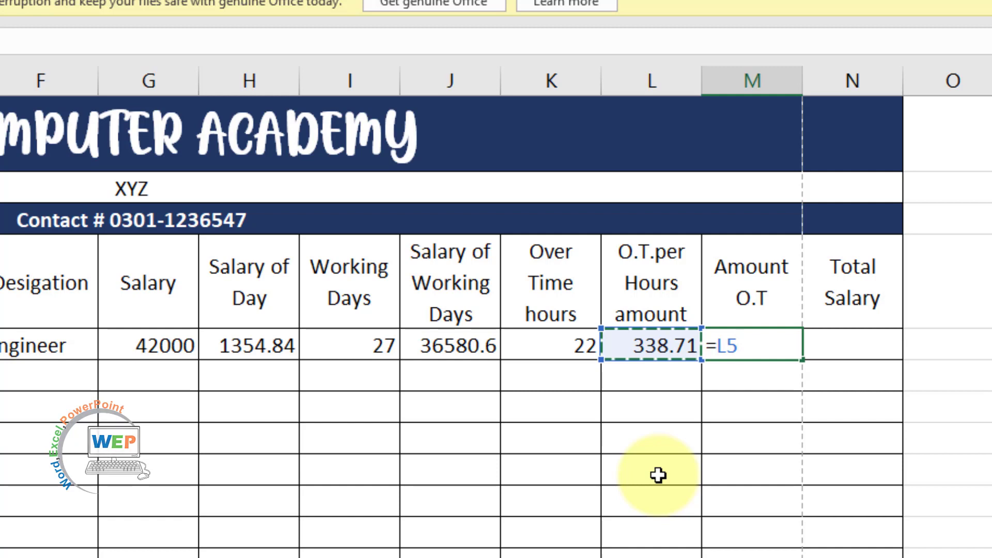
type("*")
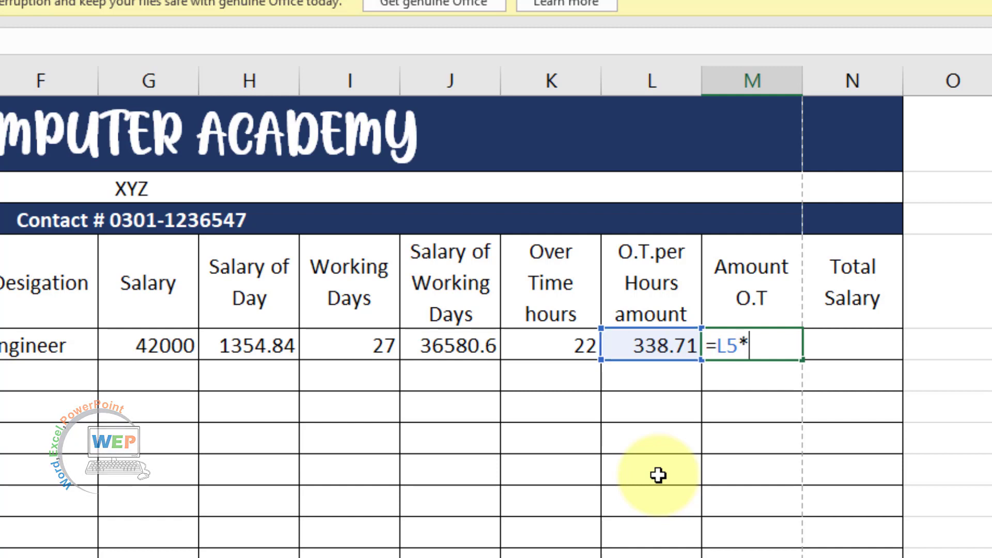
left_click(548, 345)
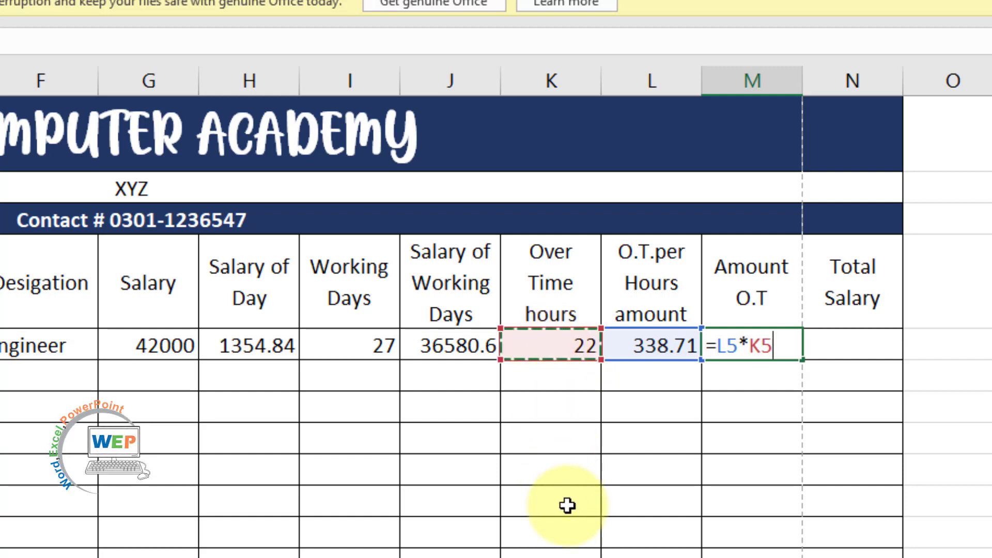
key("Return")
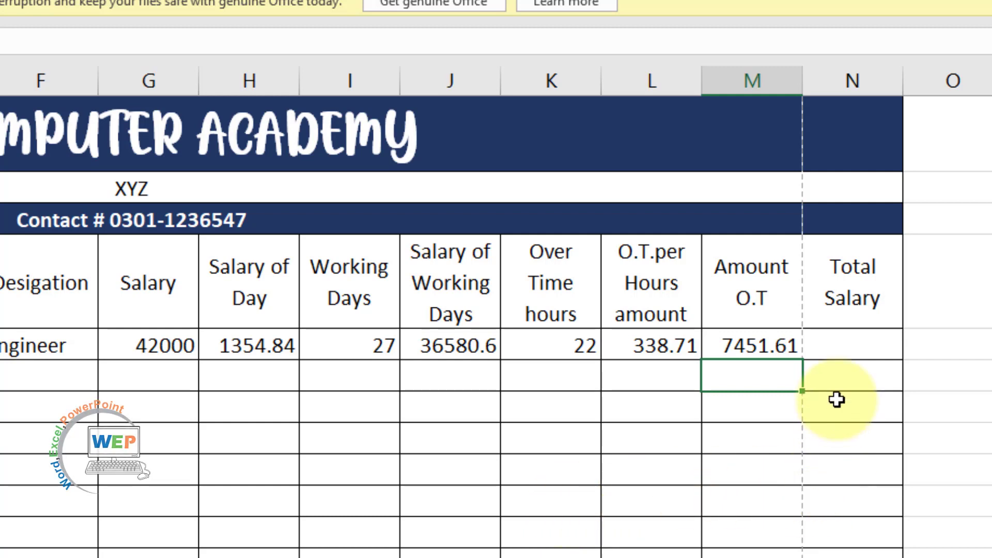
Enter =M5+J5 in N5 for a Total Salary of 44032.3
left_click(863, 339)
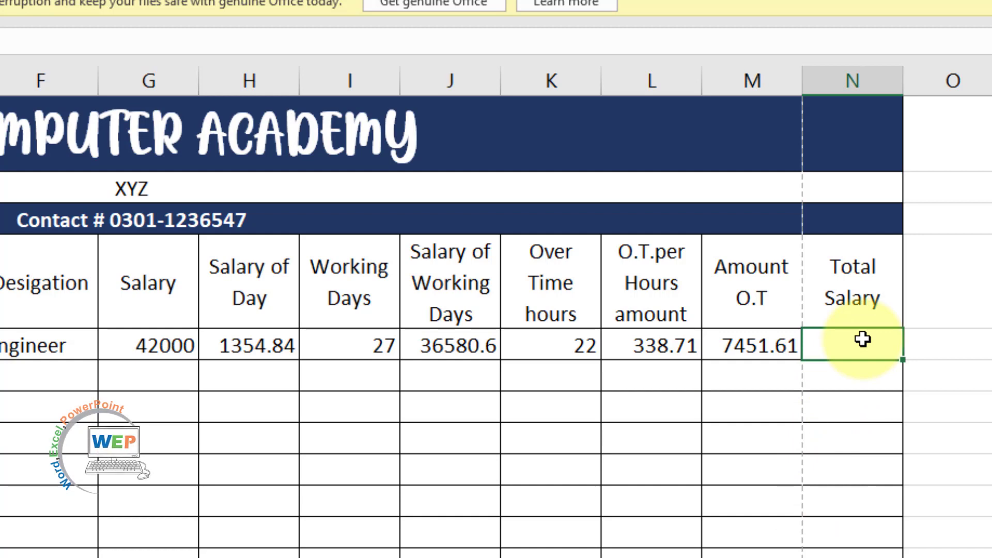
type("=")
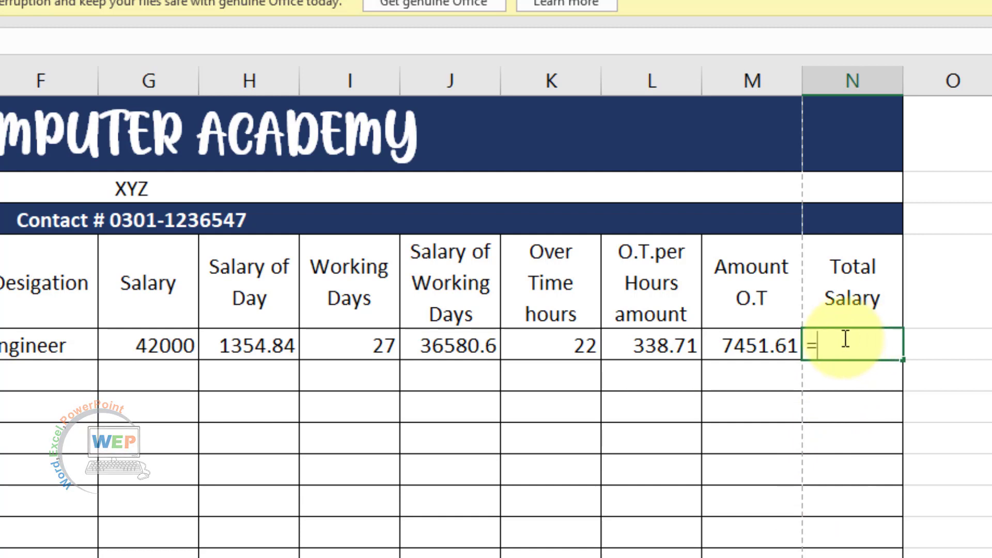
left_click(763, 347)
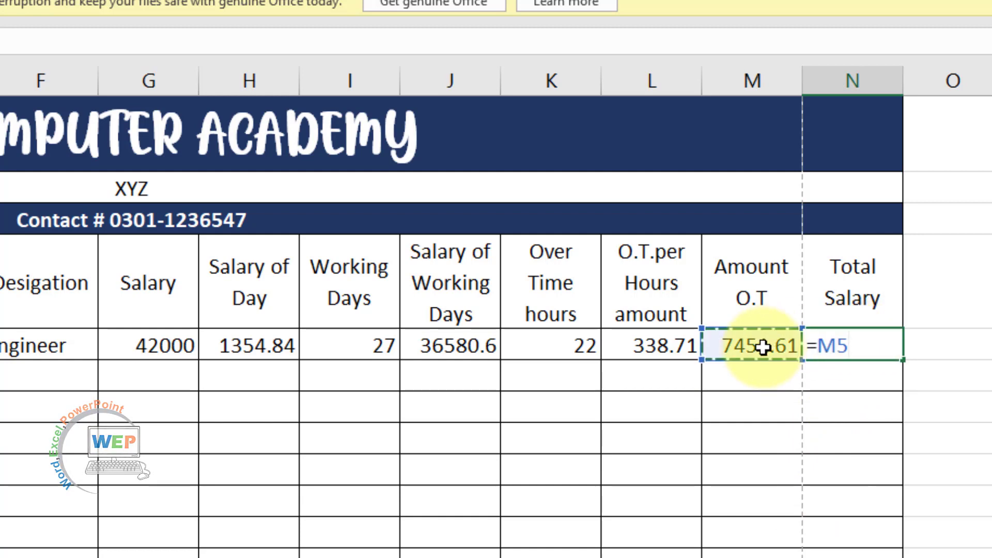
type("+")
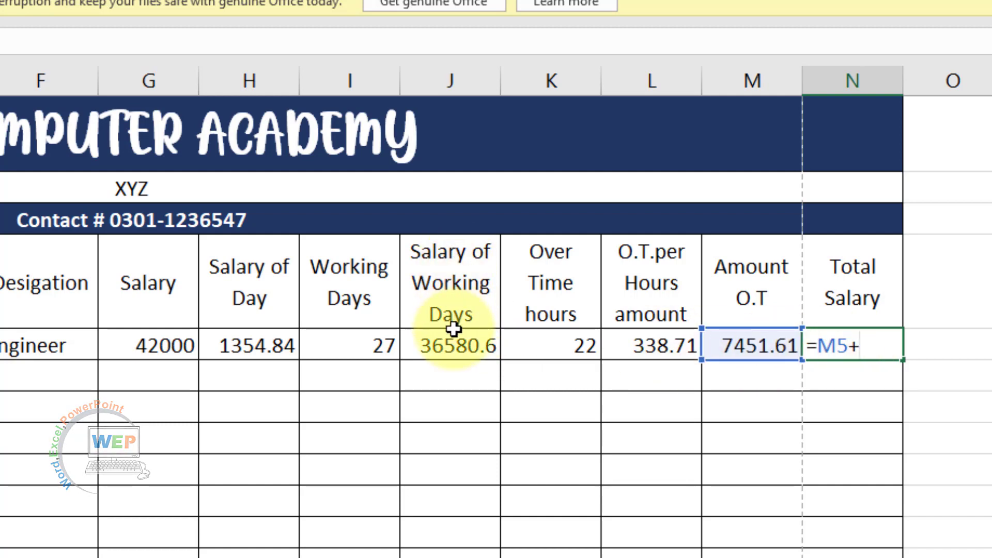
left_click(454, 347)
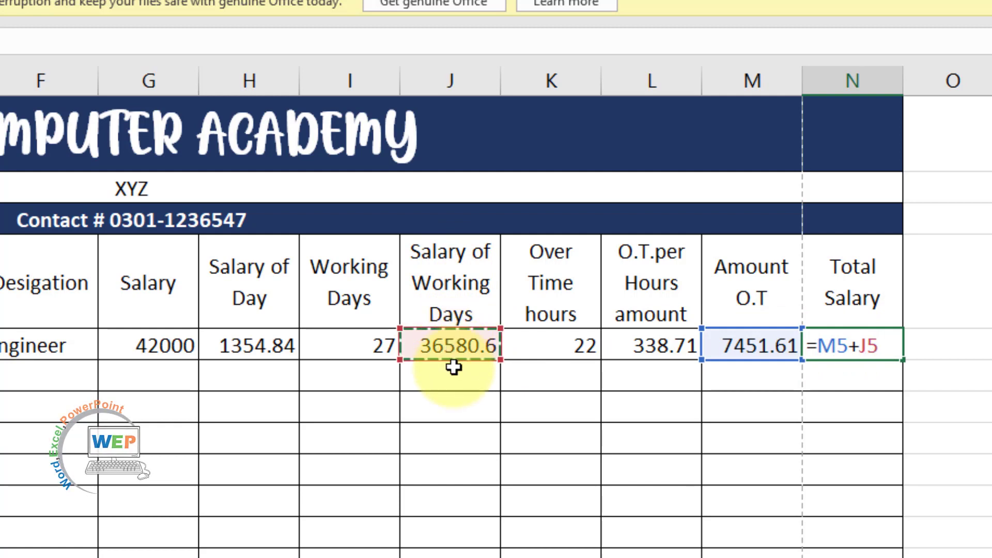
key("Return")
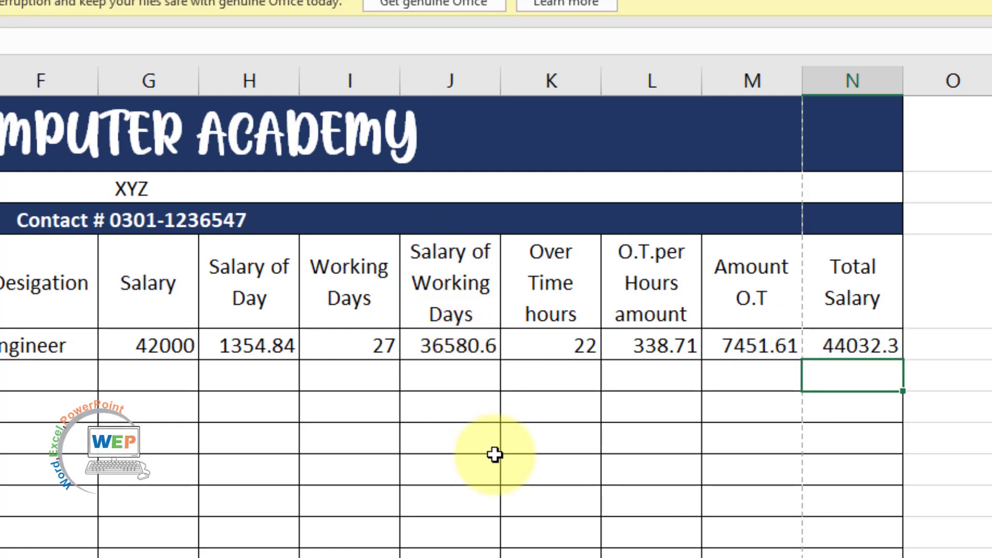
left_click(712, 475)
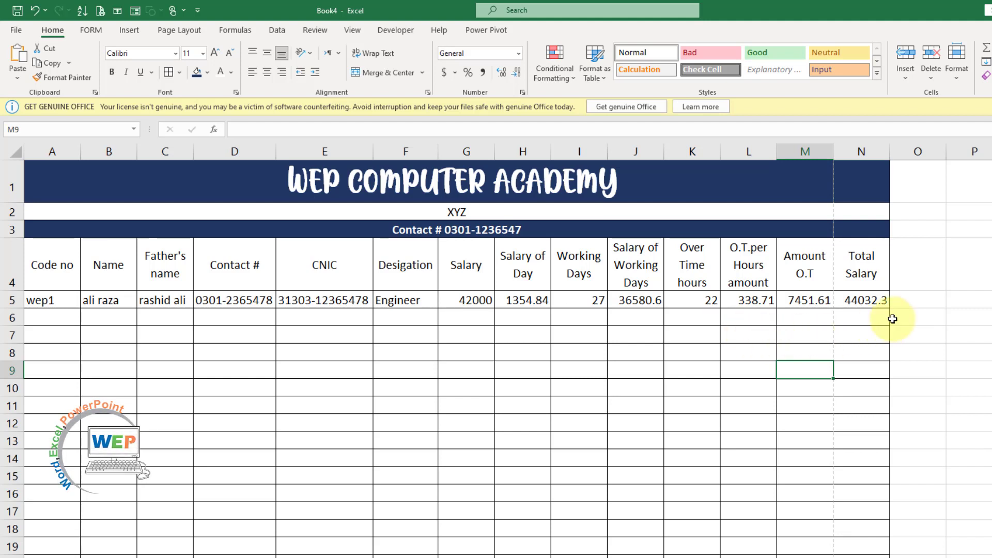
Fill the formulas in H5, J5, L5, M5 and N5 down to row 20
left_click(871, 302)
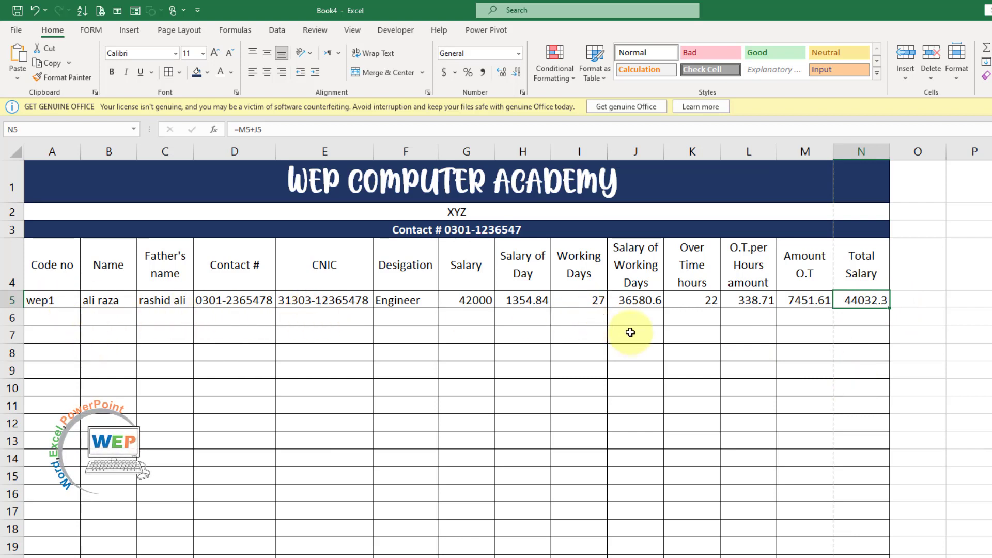
left_click(532, 301)
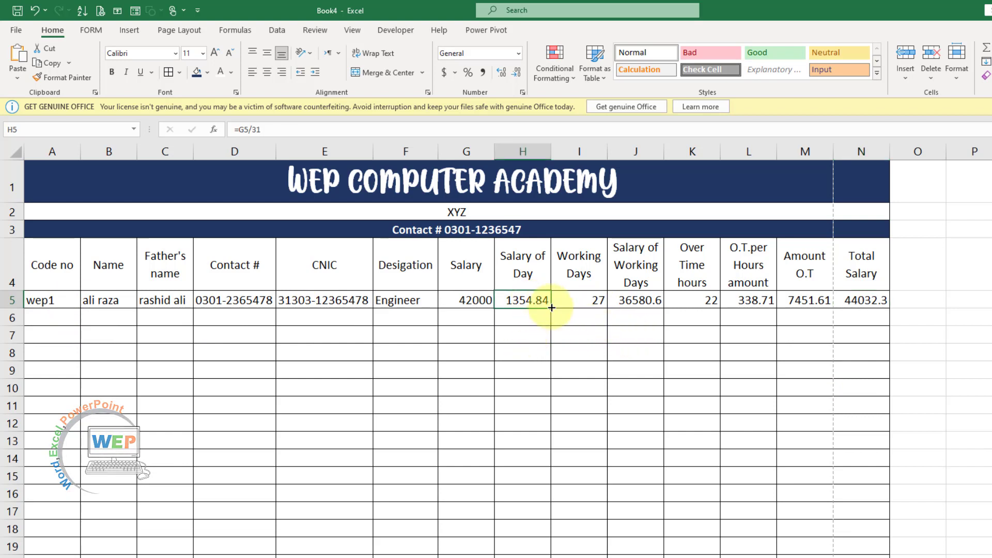
left_click_drag(552, 309, 532, 552)
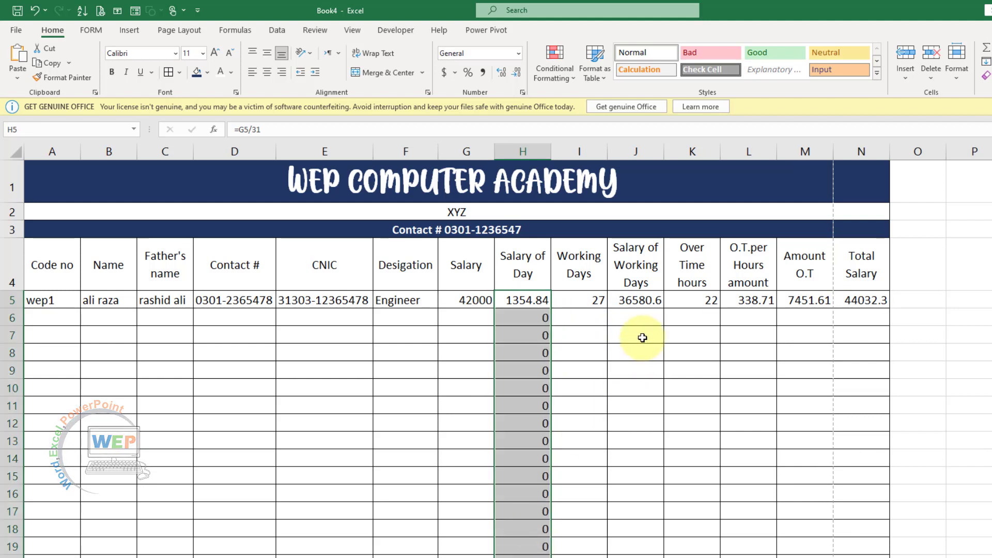
left_click(640, 302)
left_click_drag(662, 310, 640, 554)
left_click(758, 304)
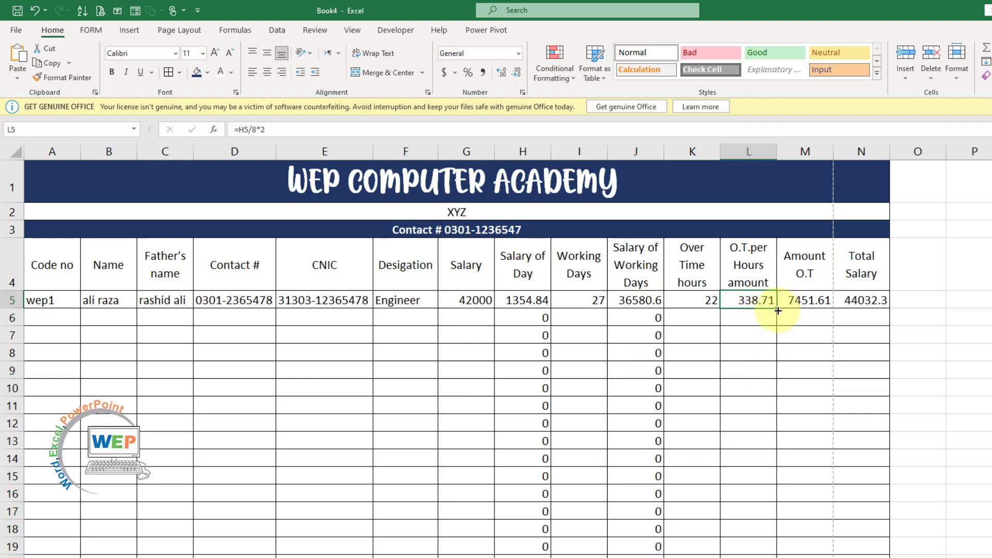
left_click_drag(778, 310, 743, 557)
left_click(824, 304)
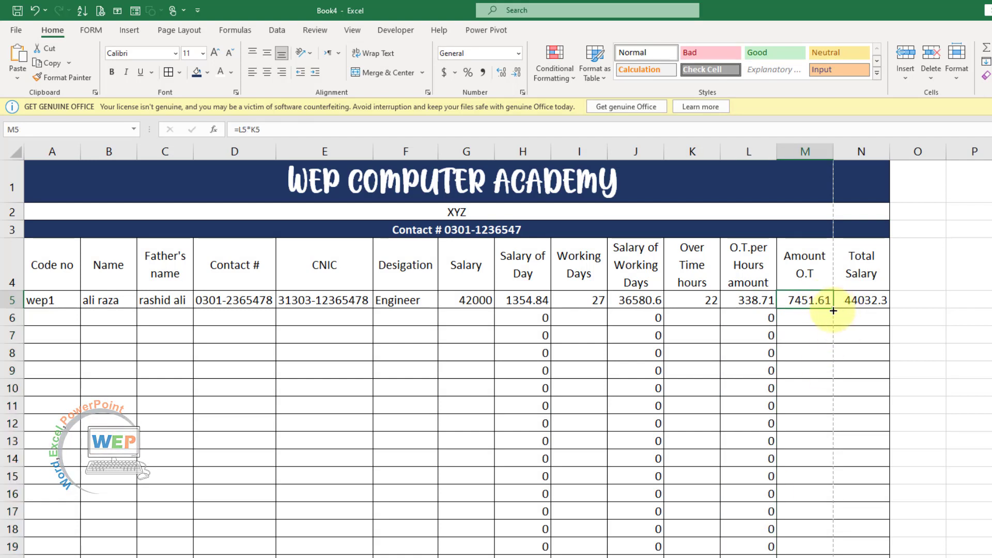
left_click_drag(834, 311, 814, 554)
left_click(875, 298)
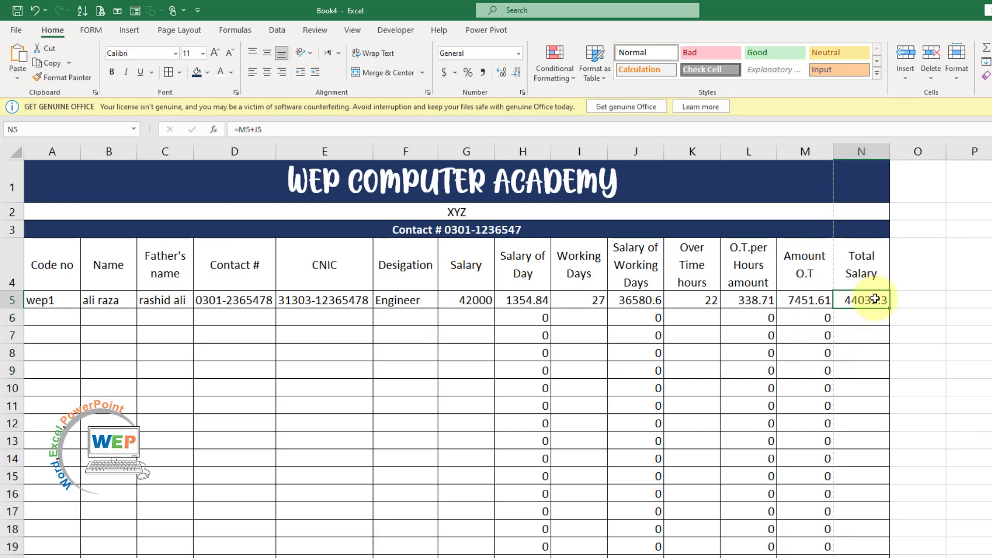
left_click_drag(889, 308, 863, 551)
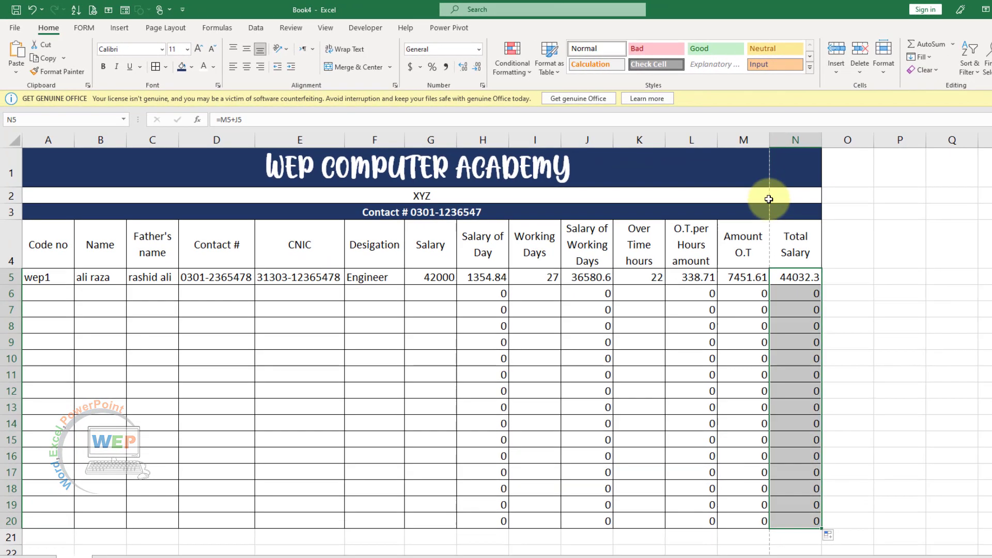
Lower the Page Layout print scale from 100% to 90%
left_click(177, 29)
left_click(355, 72)
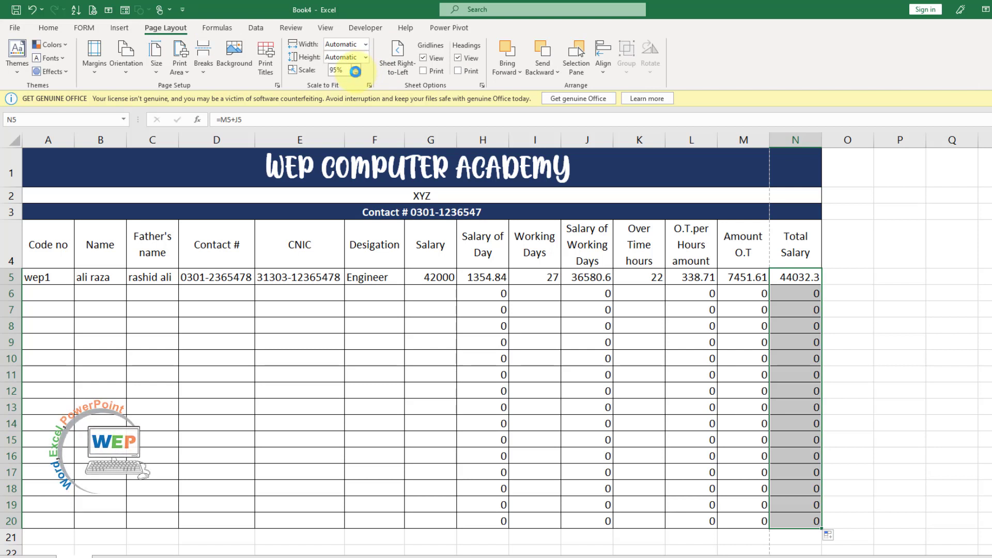
left_click(355, 73)
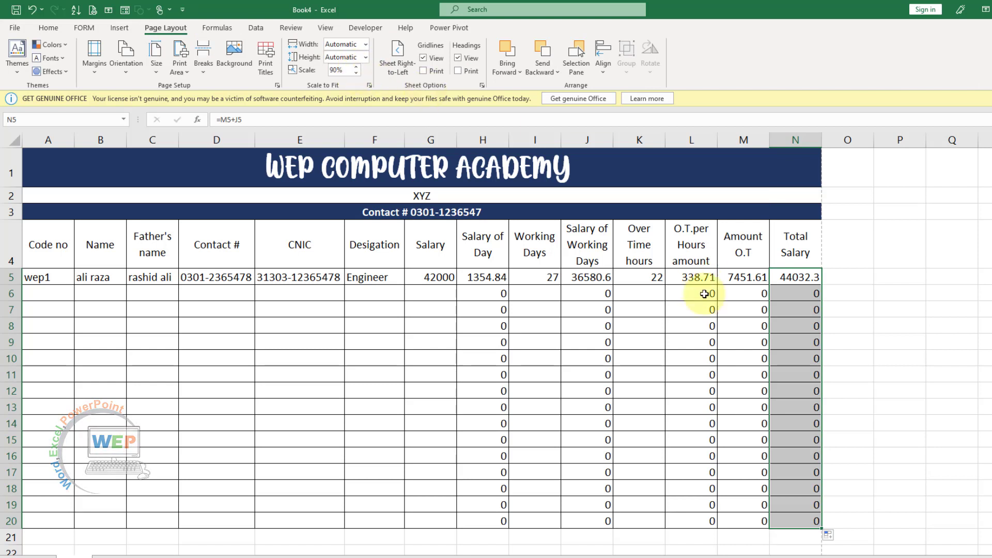
left_click(703, 310)
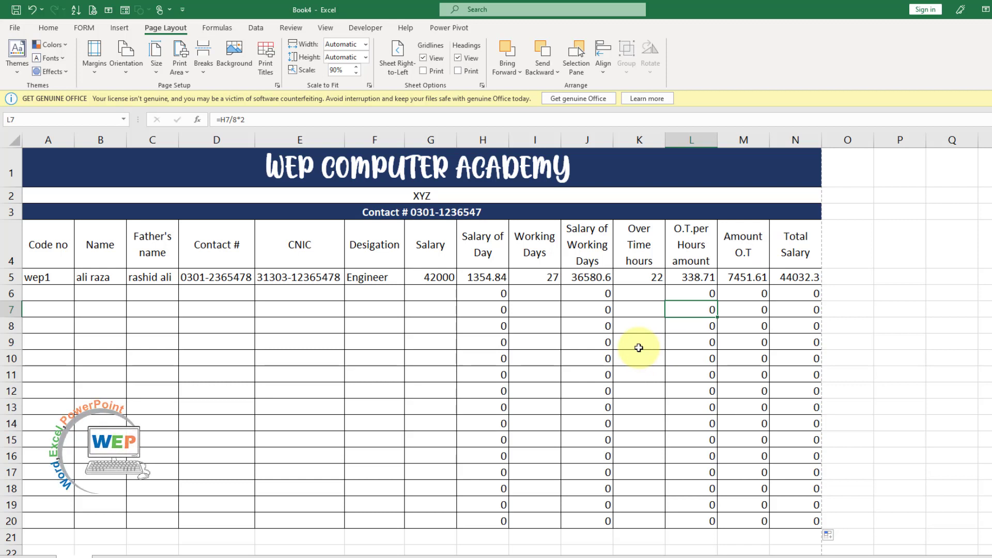
Check the one-page landscape print preview, then return to the worksheet
left_click(532, 305)
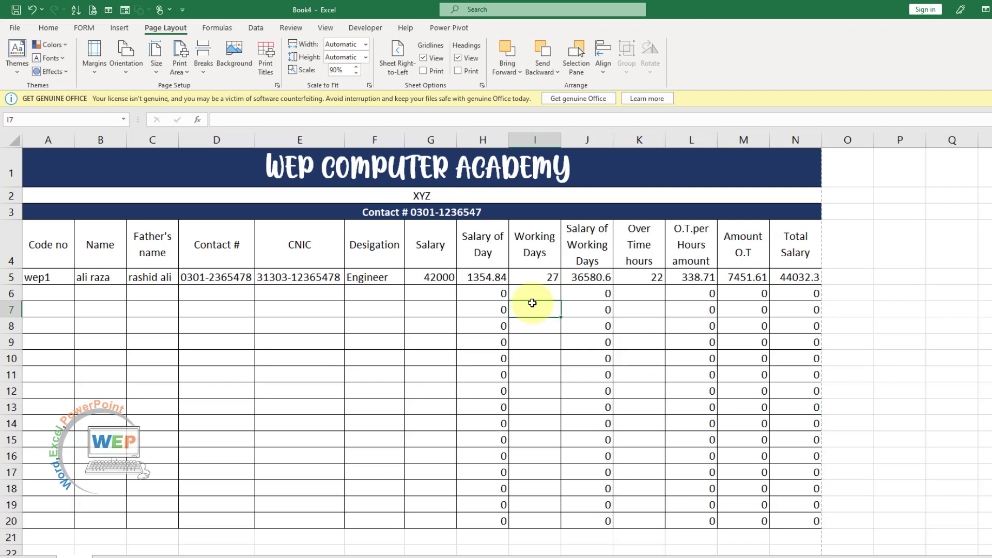
left_click(50, 298)
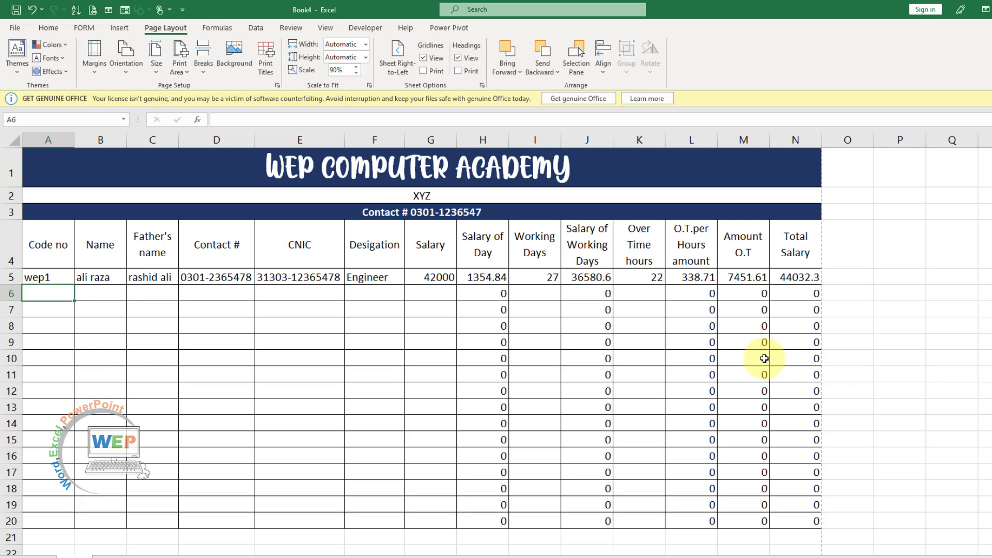
left_click(370, 342)
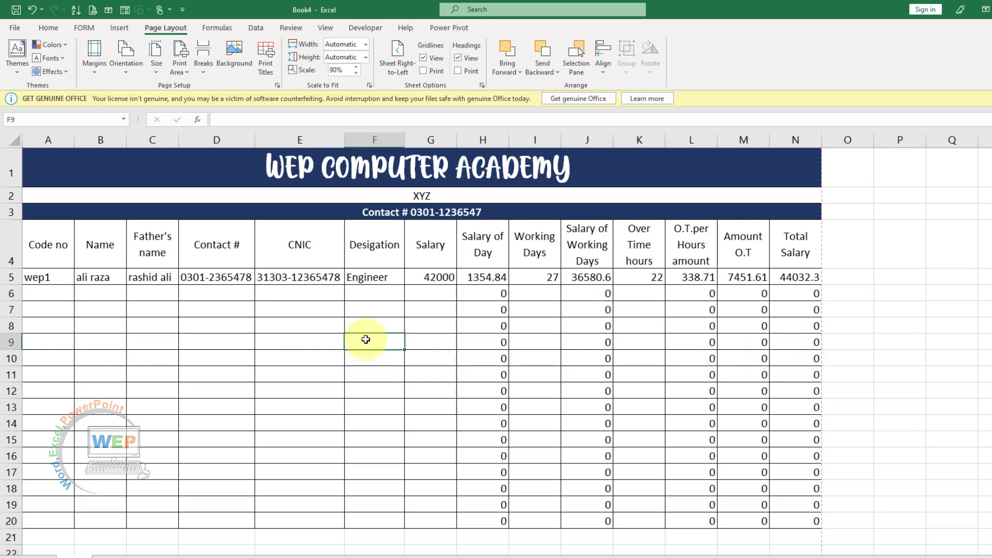
key("ctrl+p")
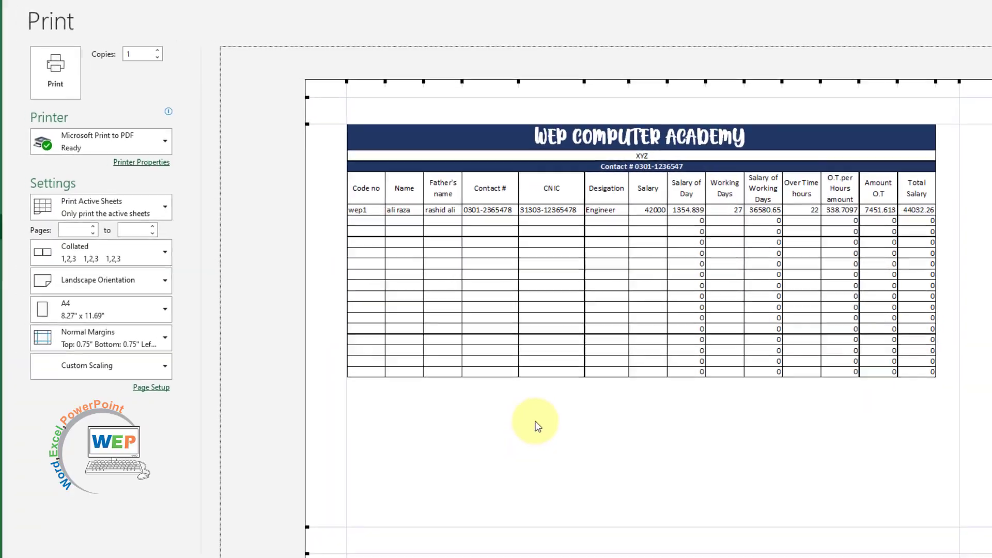
key("Escape")
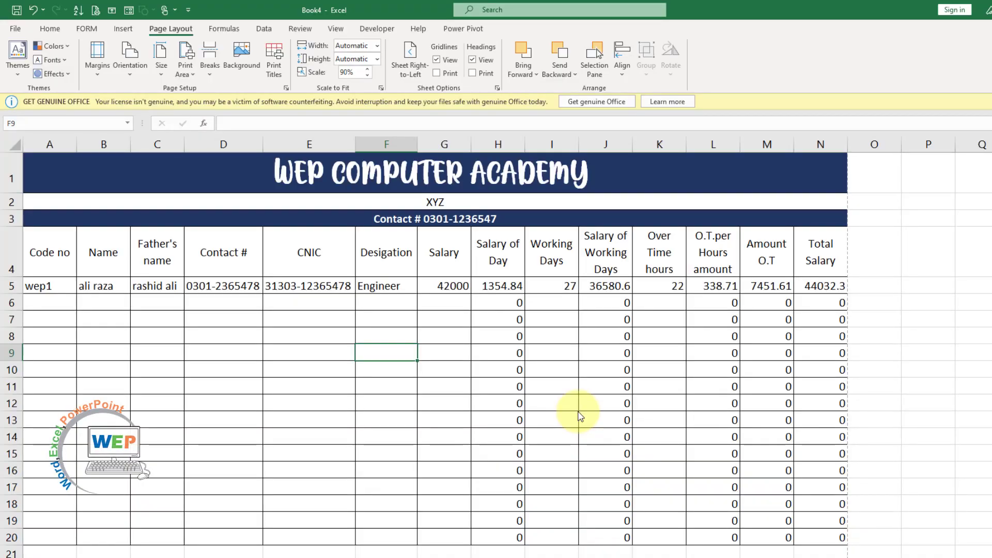